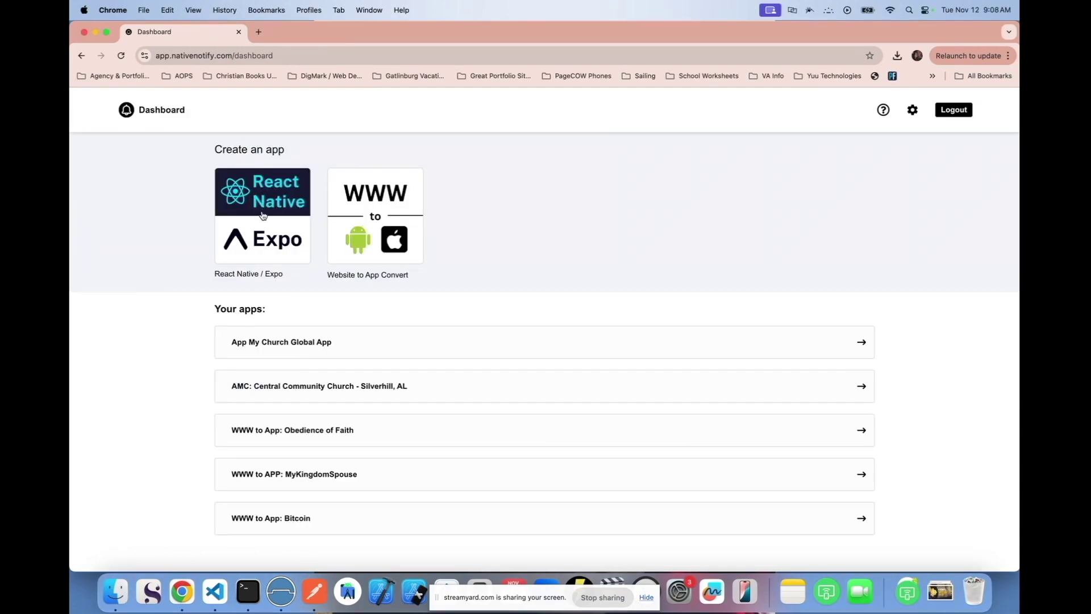
Step: Create a new React Native / Expo app from the dashboard and look over its push notification setup guide
click(262, 215)
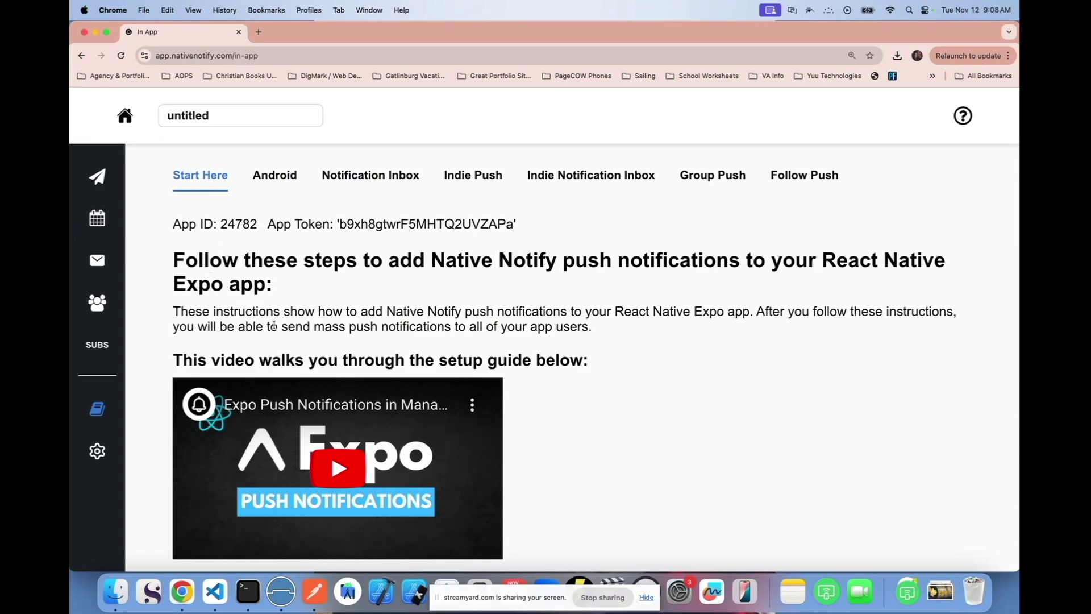
scroll(274, 326, down, 20)
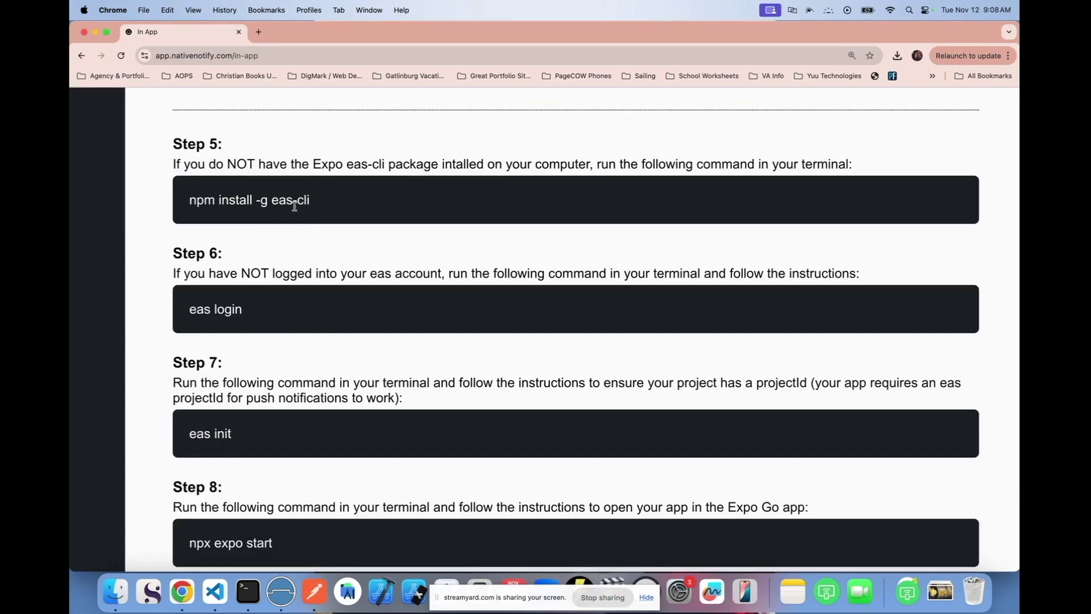
scroll(261, 344, down, 3)
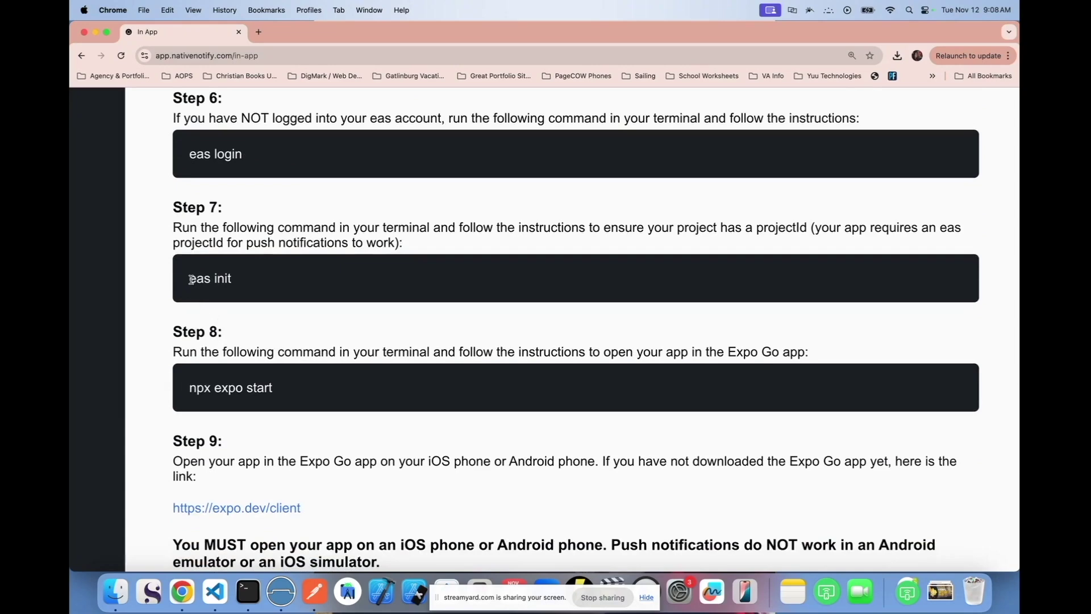
drag(189, 277, 240, 278)
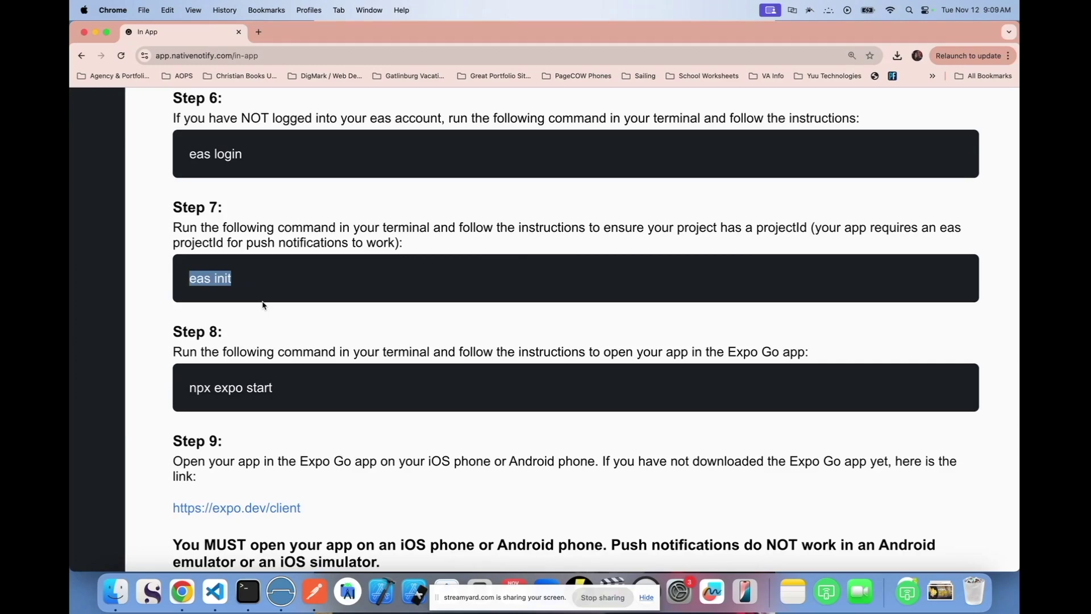
scroll(263, 306, up, 15)
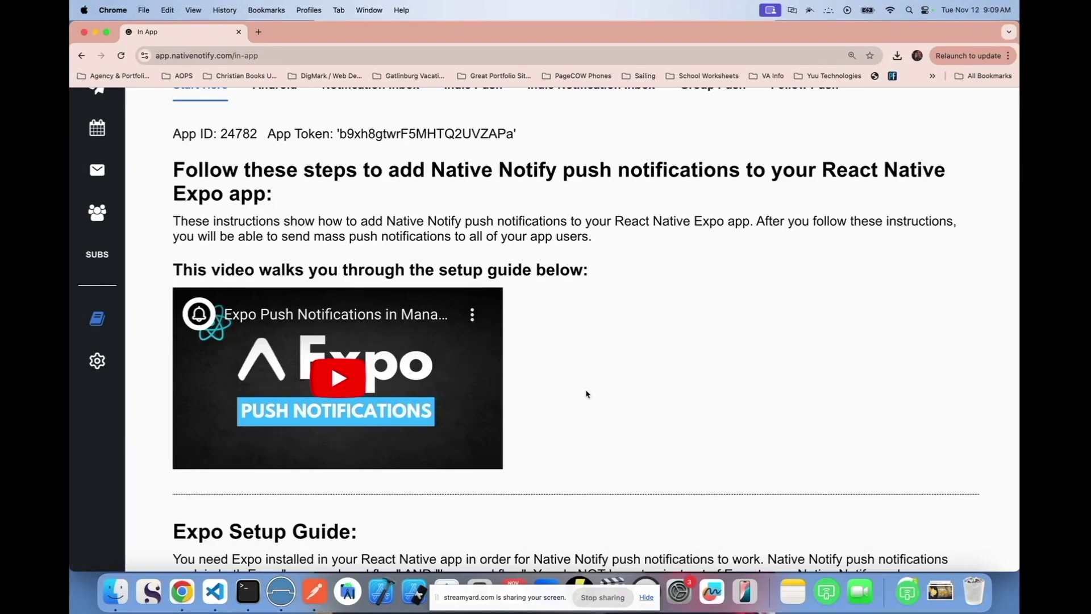
Step: Copy the guide's Step 1 commands installing native-notify, expo-device, expo-notifications and expo-constants, and run them in the VS Code project terminal
scroll(589, 395, down, 8)
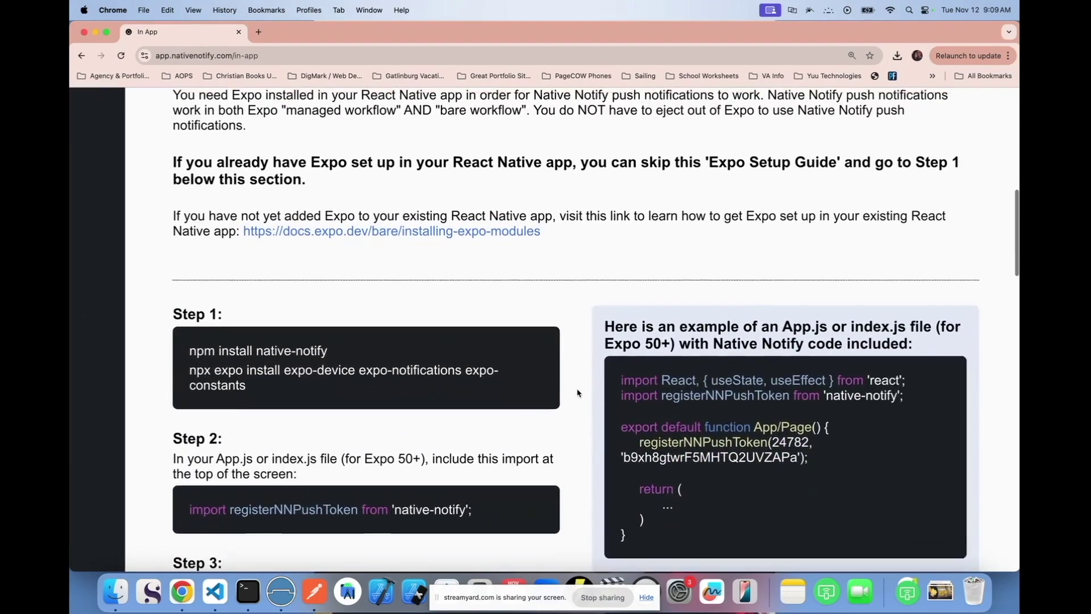
scroll(341, 318, down, 3)
drag(189, 254, 256, 291)
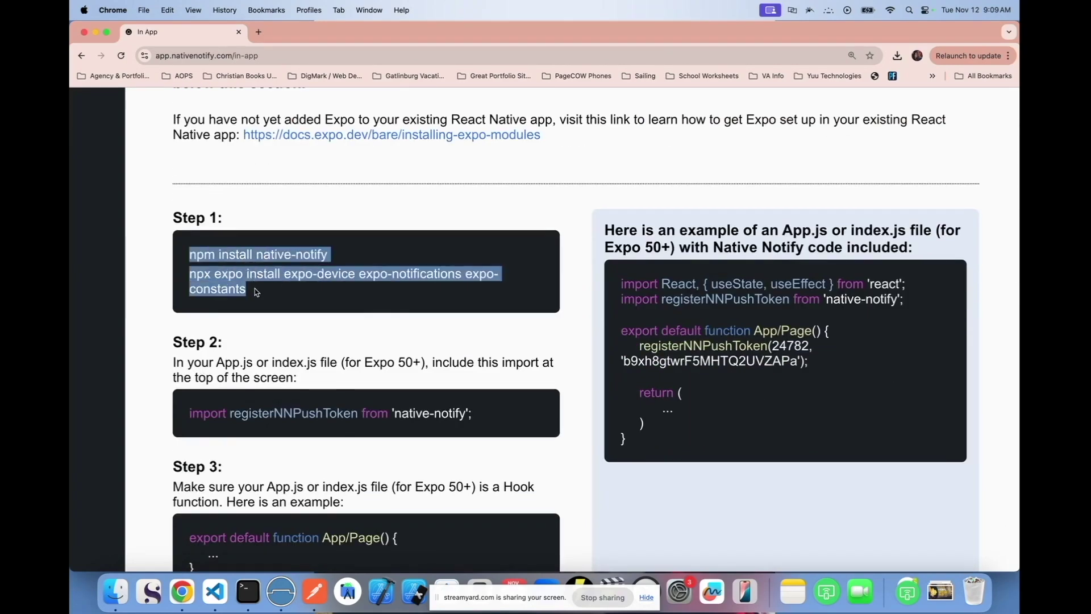
key(super+c)
key(super+Tab)
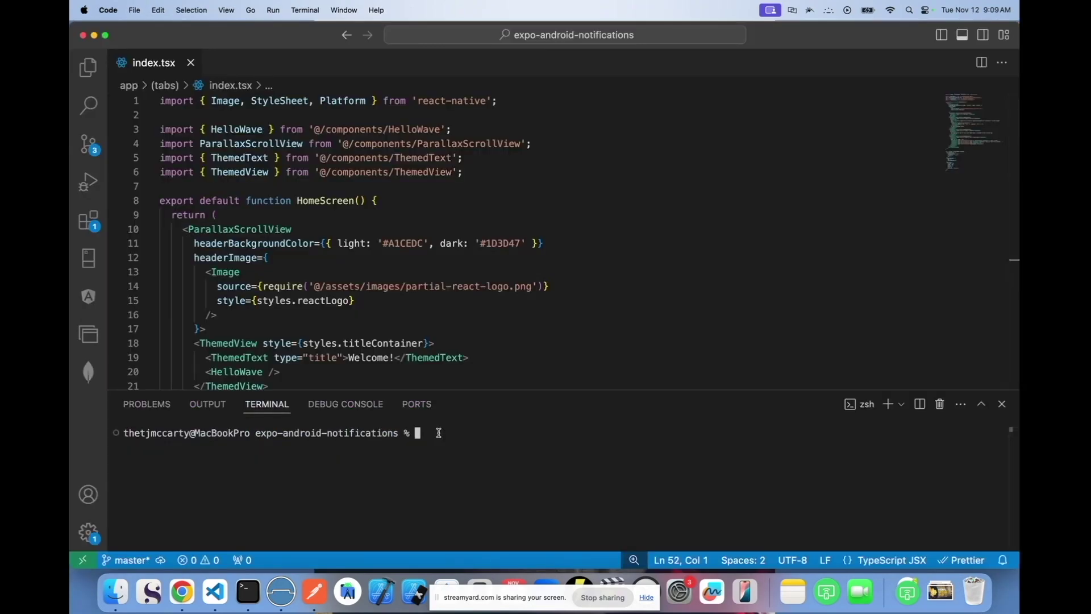
key(super+v)
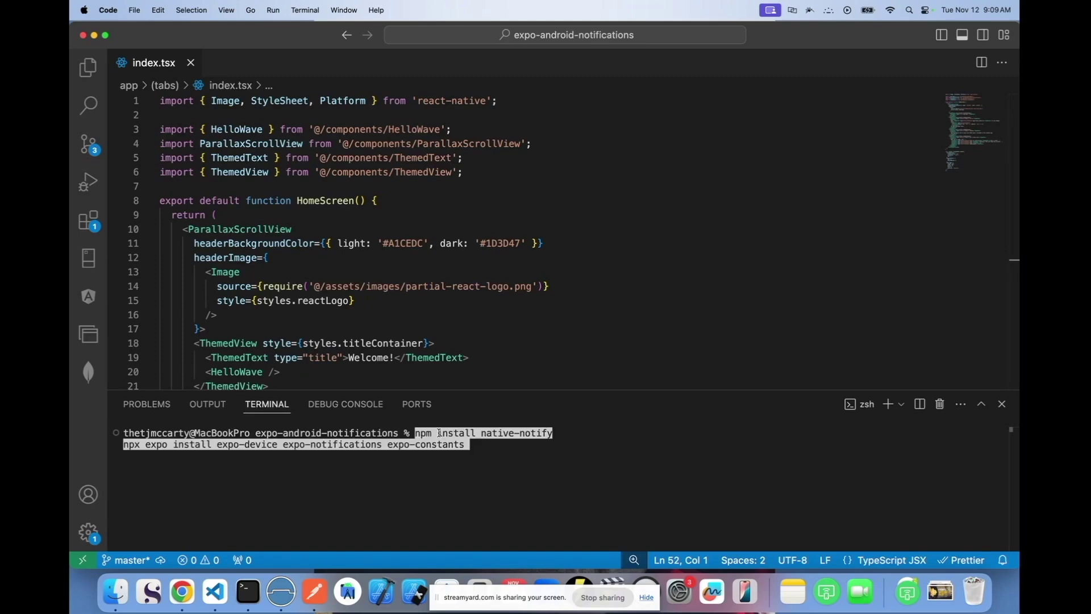
key(Return)
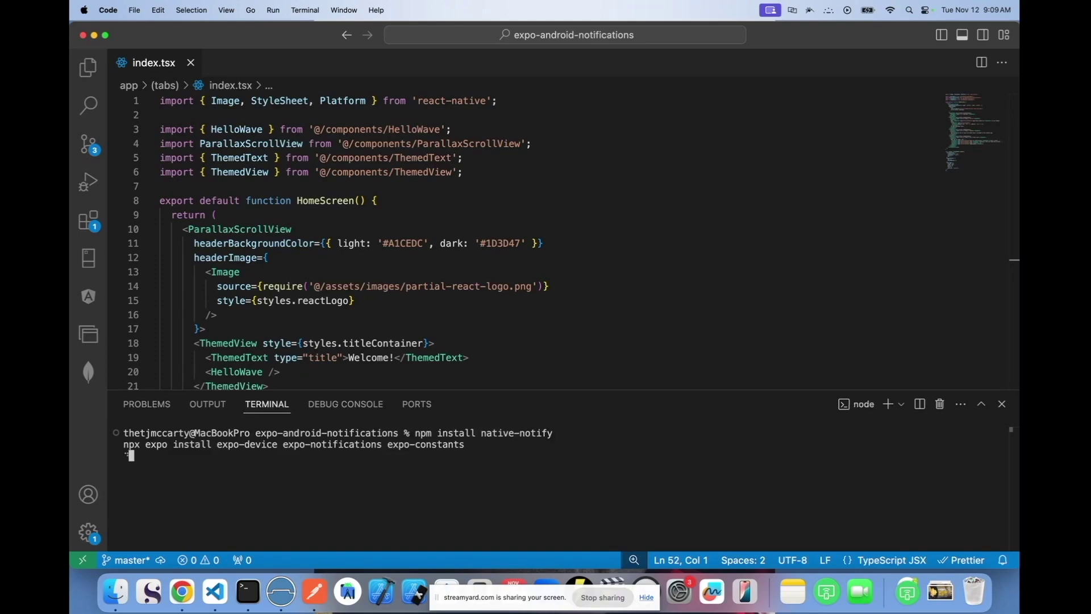
Step: Copy the registerNNPushToken import line from the browser guide's Step 2 and add it below the existing imports in VS Code's index.tsx
key(super+Tab)
drag(190, 302, 491, 299)
key(super+c)
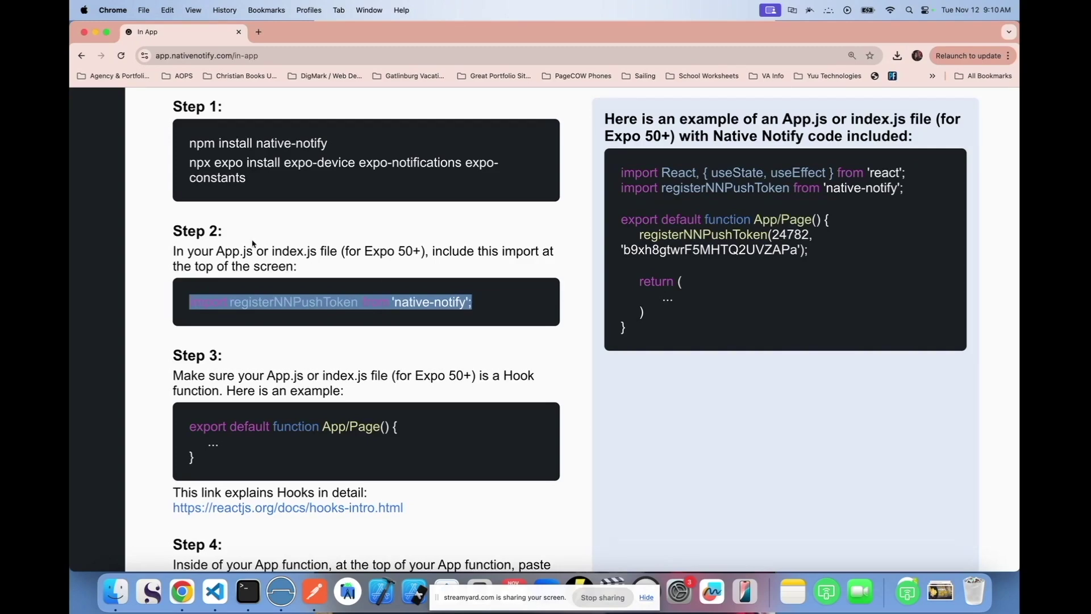
drag(216, 251, 252, 251)
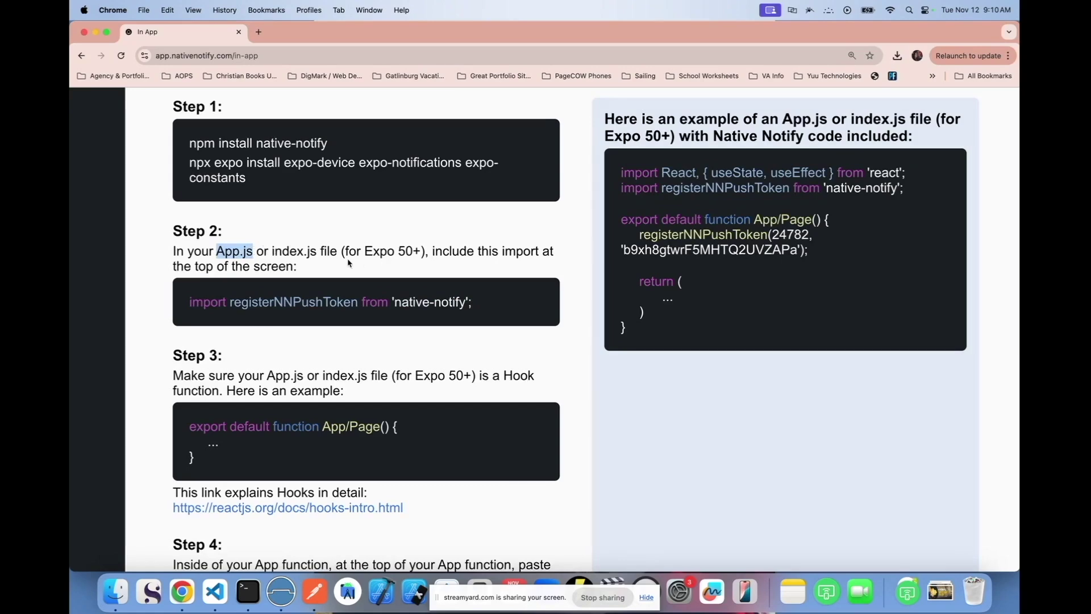
drag(272, 251, 316, 251)
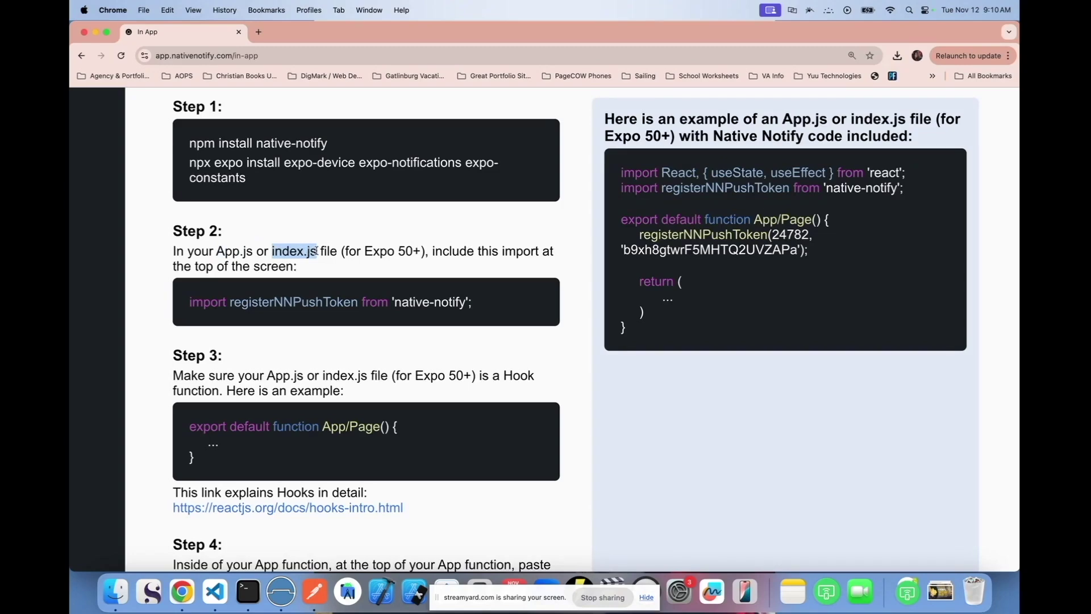
key(super+Tab)
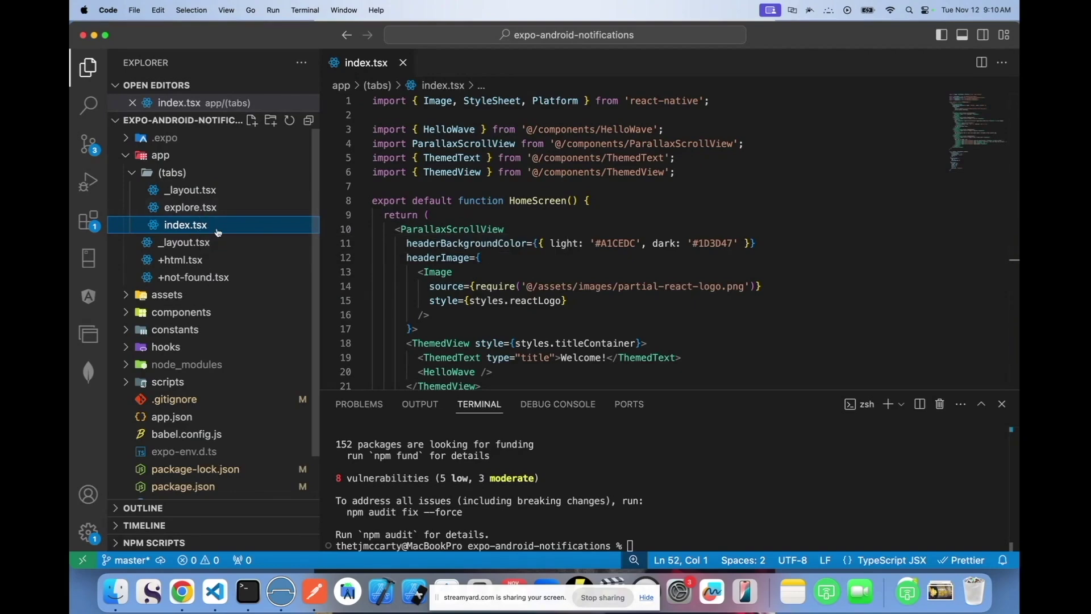
click(216, 232)
key(super+v)
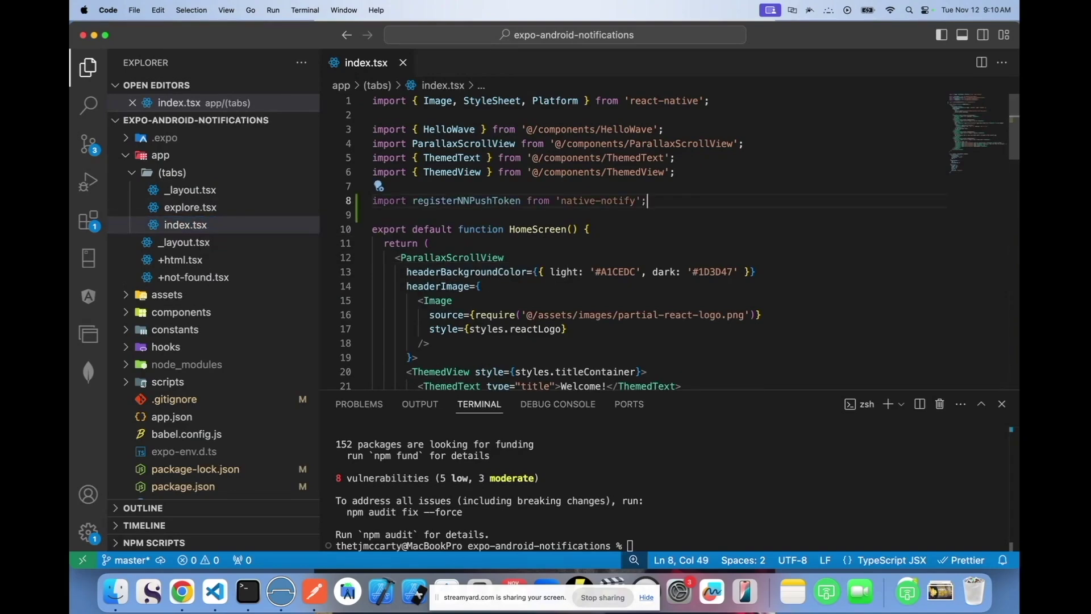
Step: Return to the setup guide in Chrome and review the Hook function requirement in Step 3 and the Class Component alternative
key(super+Tab)
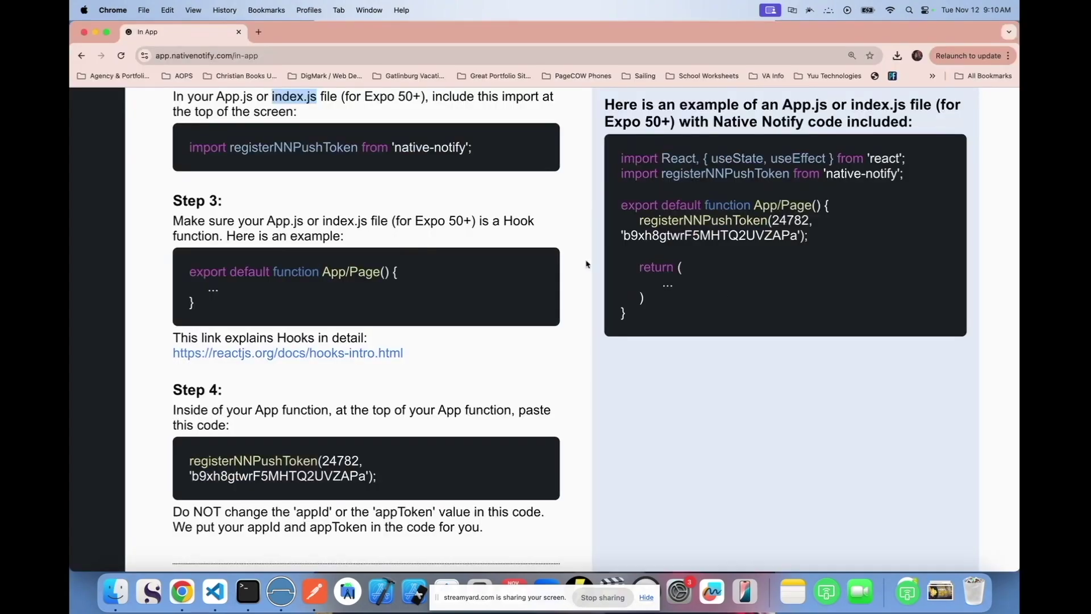
scroll(441, 290, down, 1)
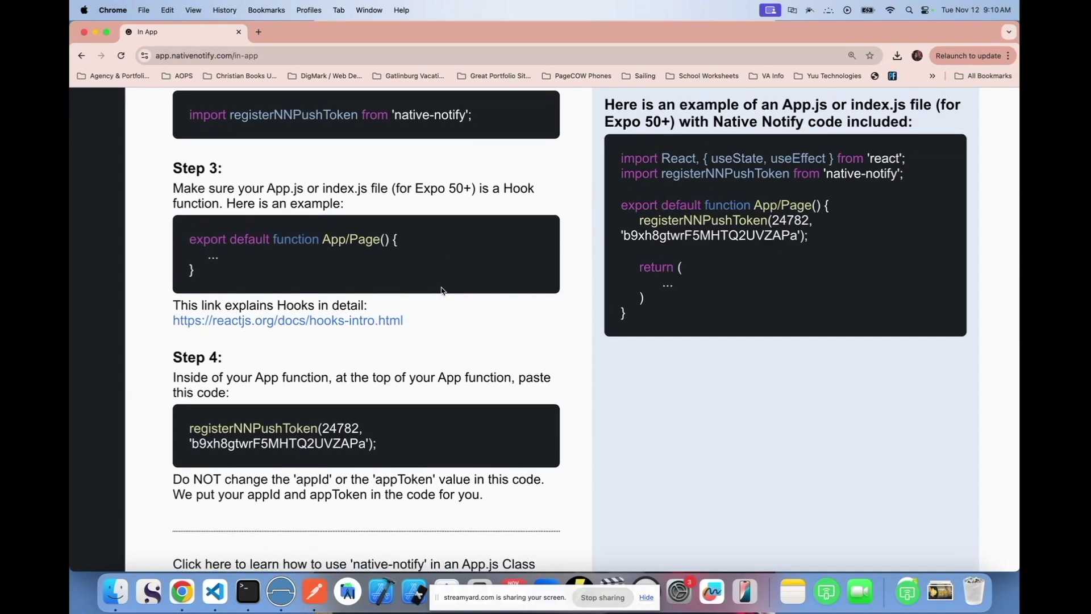
drag(416, 189, 473, 190)
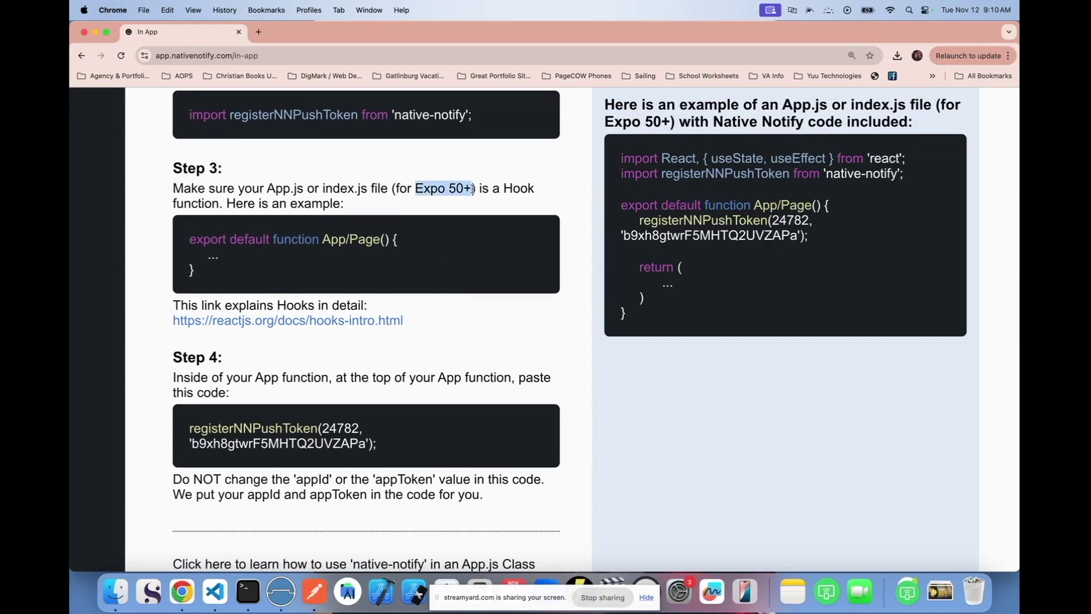
scroll(381, 256, down, 1)
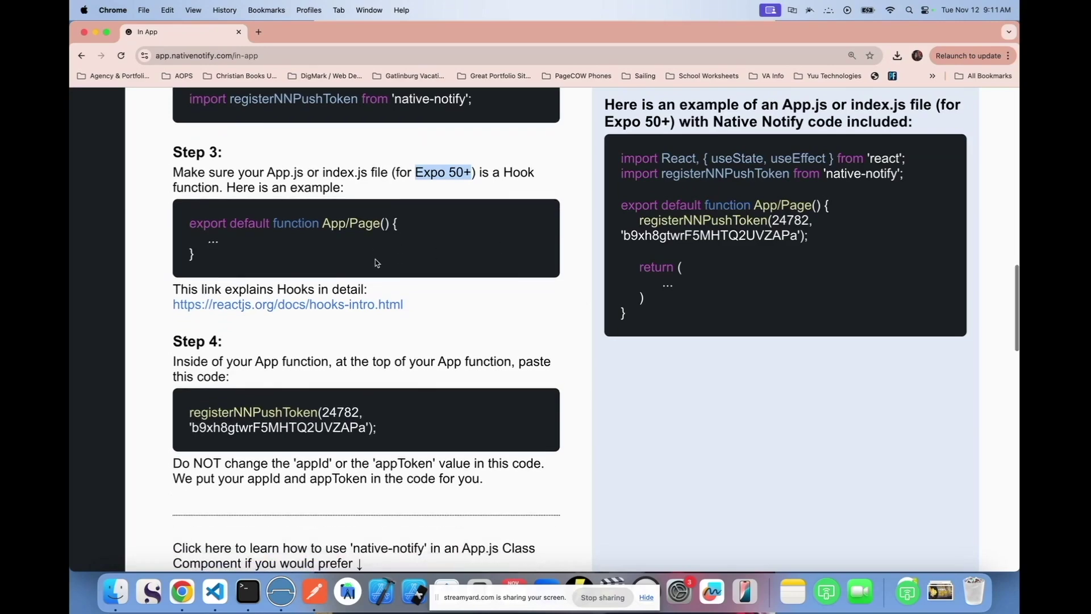
drag(190, 223, 206, 260)
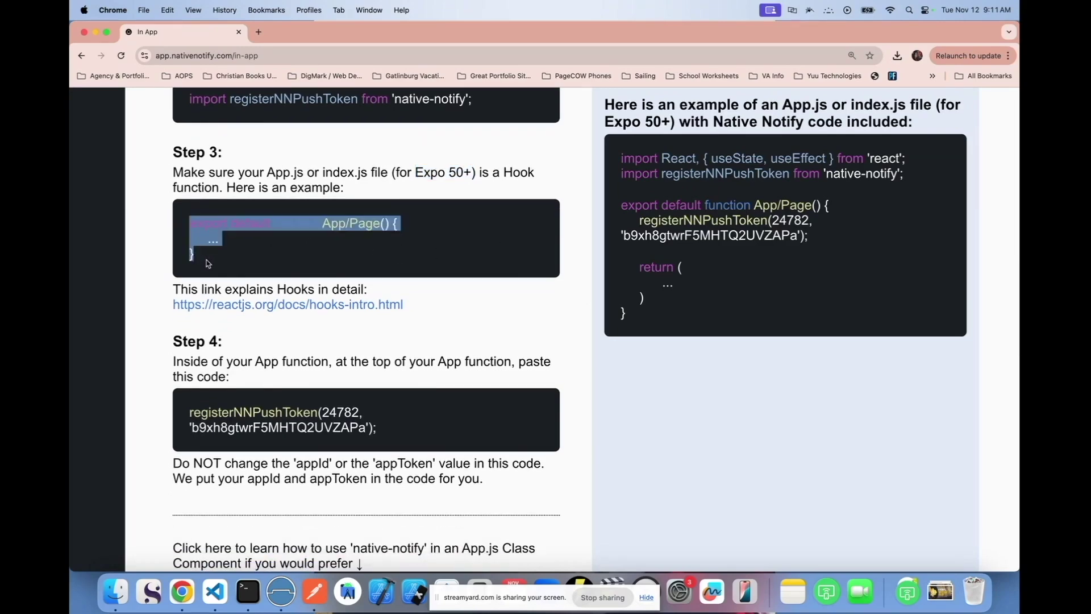
scroll(403, 395, down, 2)
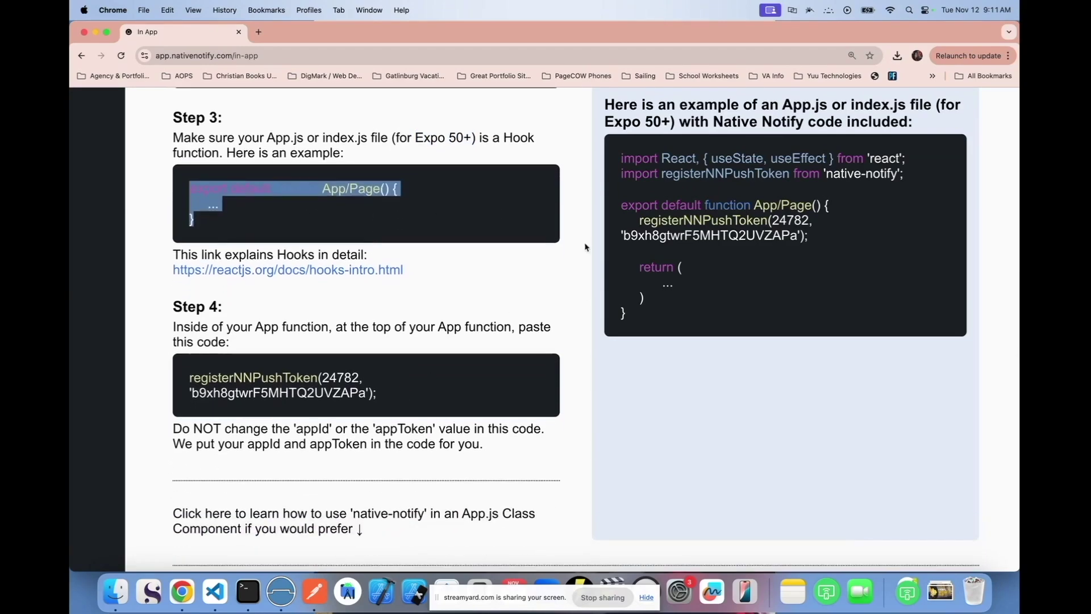
scroll(519, 302, down, 10)
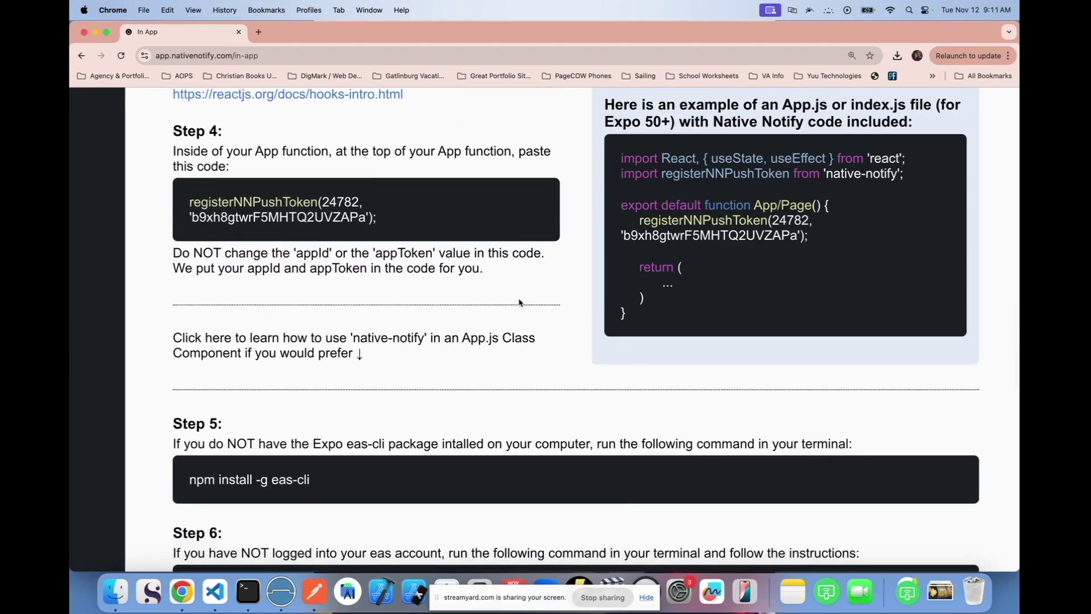
scroll(519, 302, down, 5)
click(304, 266)
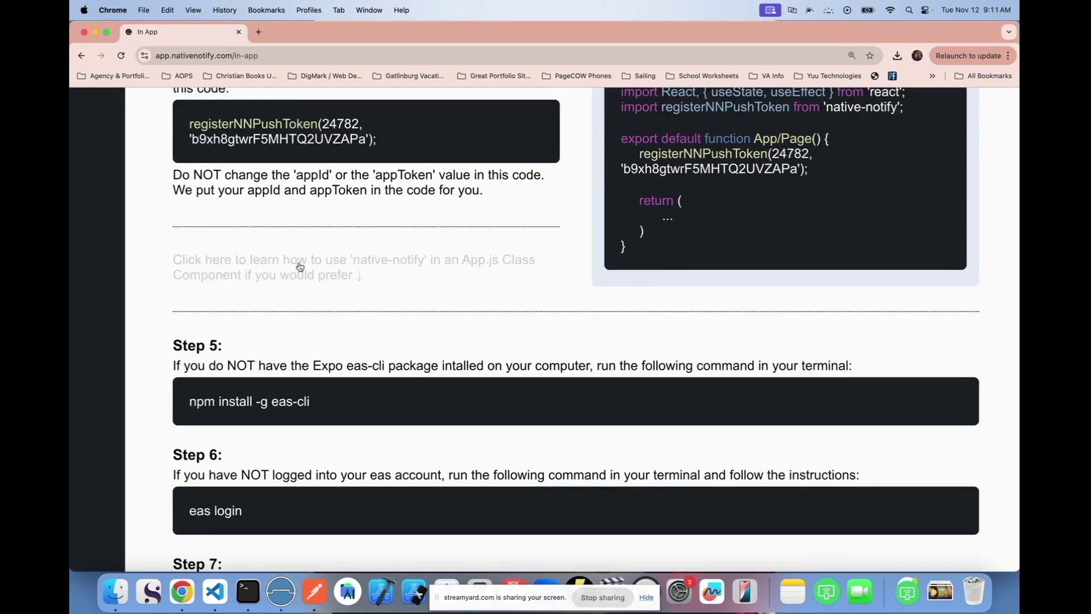
scroll(293, 392, down, 5)
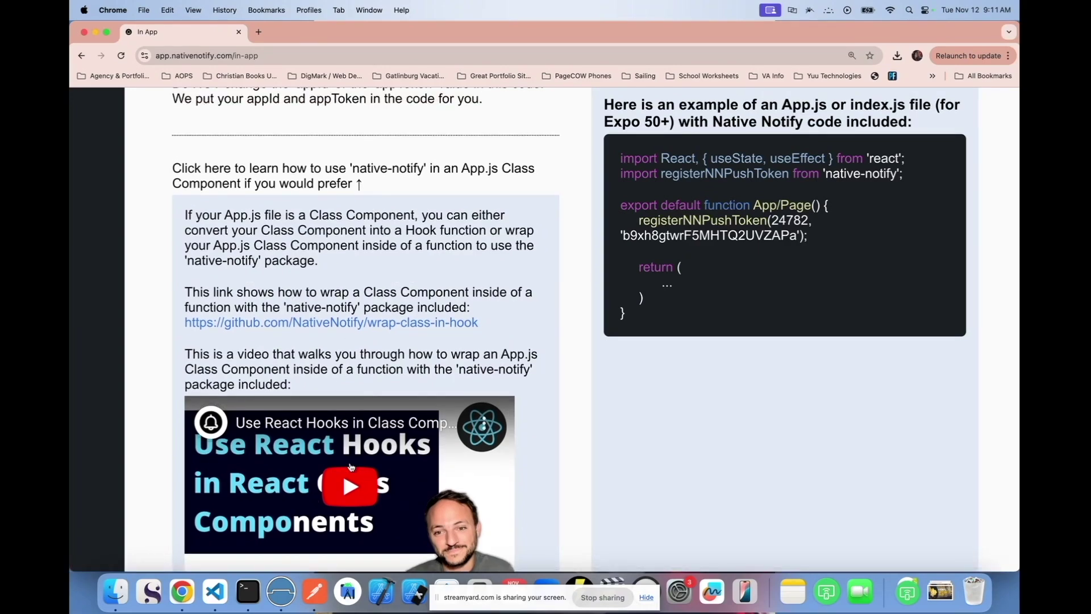
scroll(351, 467, up, 15)
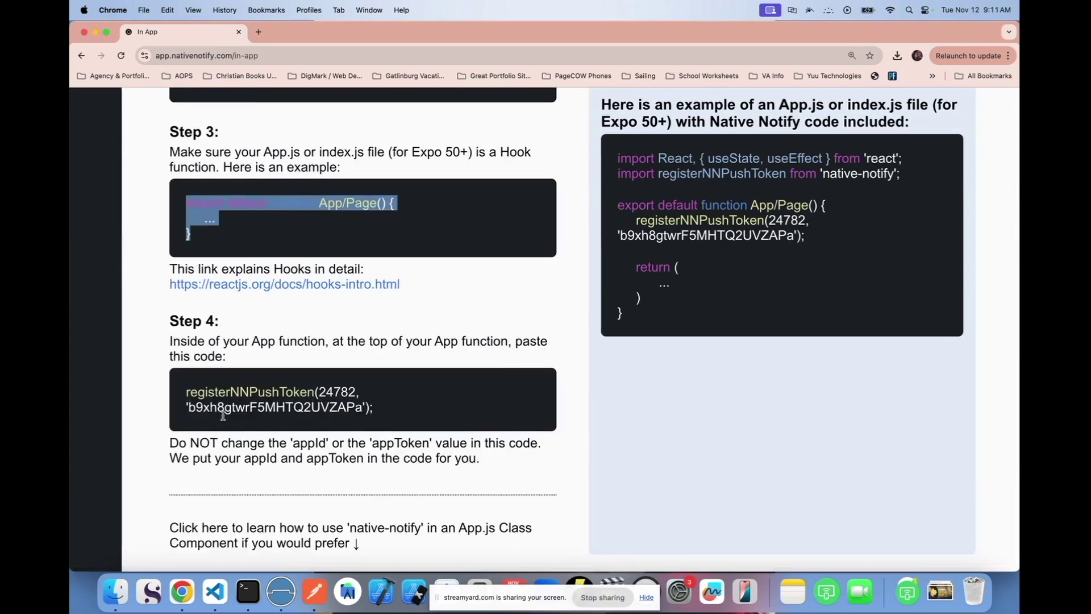
Step: Copy the guide's registerNNPushToken call with the app ID and app token into the start of HomeScreen in VS Code, and hide the file explorer
drag(185, 391, 392, 420)
key(super+c)
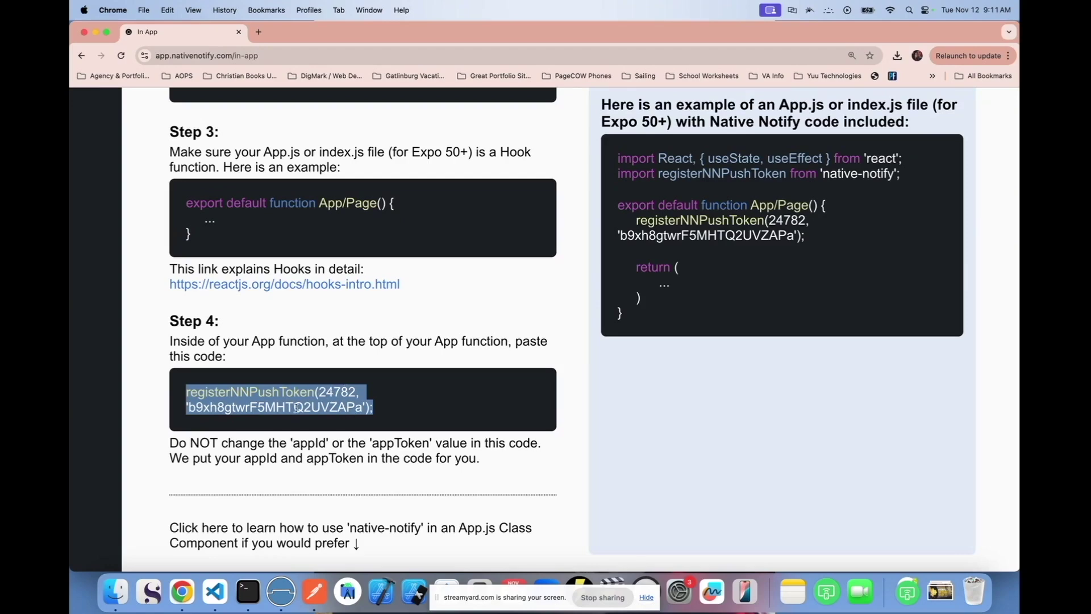
key(super+Tab)
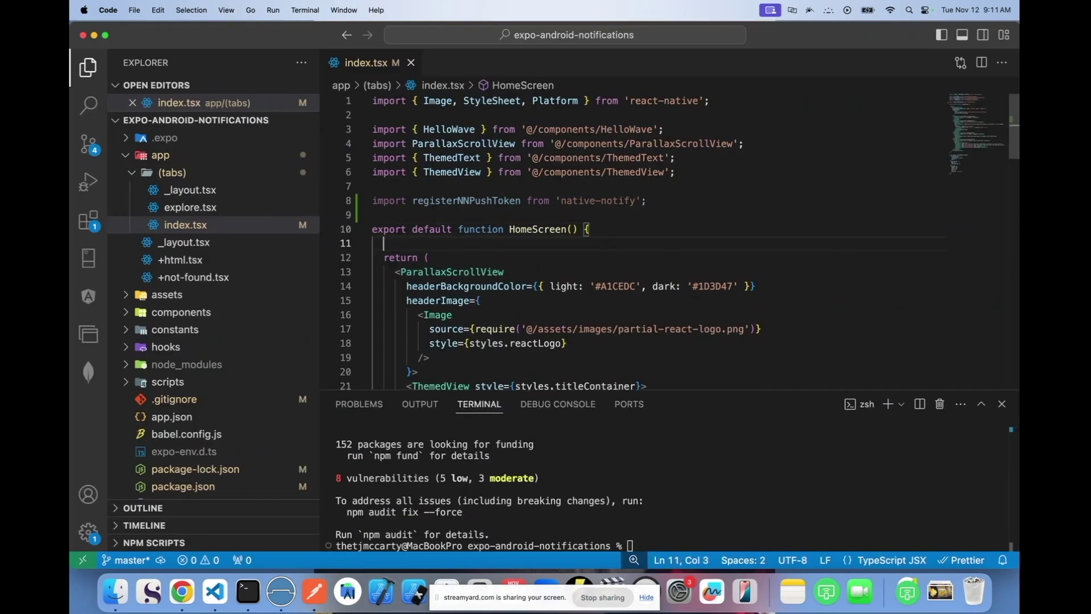
key(super+v)
key(Return)
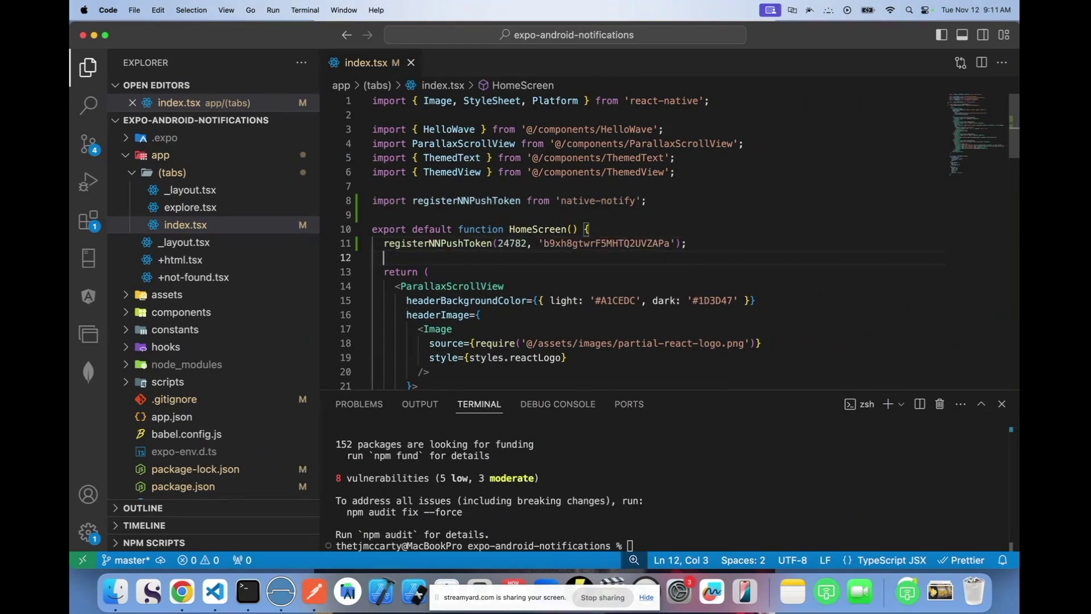
key(super+b)
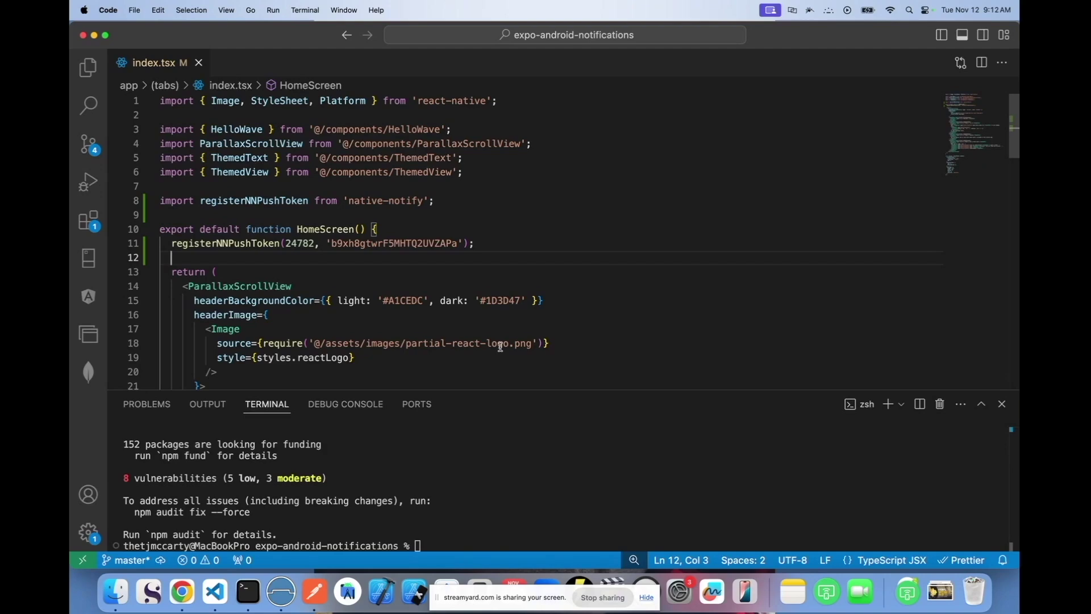
Step: Switch to the Chrome setup guide and examine the Step 5 eas-cli installation command and the Step 6 eas login command
key(super+Tab)
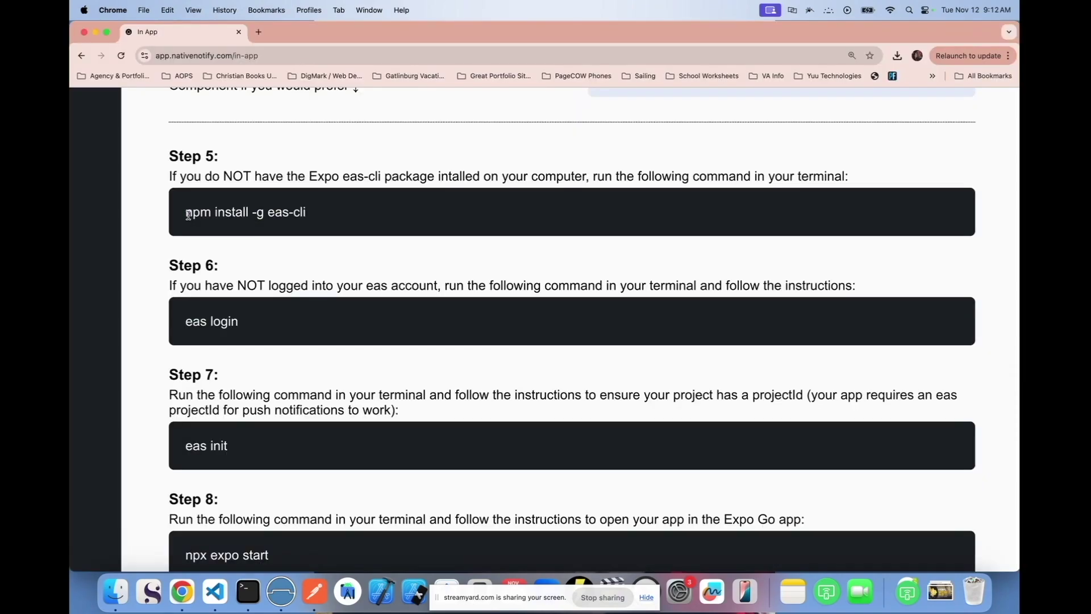
drag(185, 214, 321, 211)
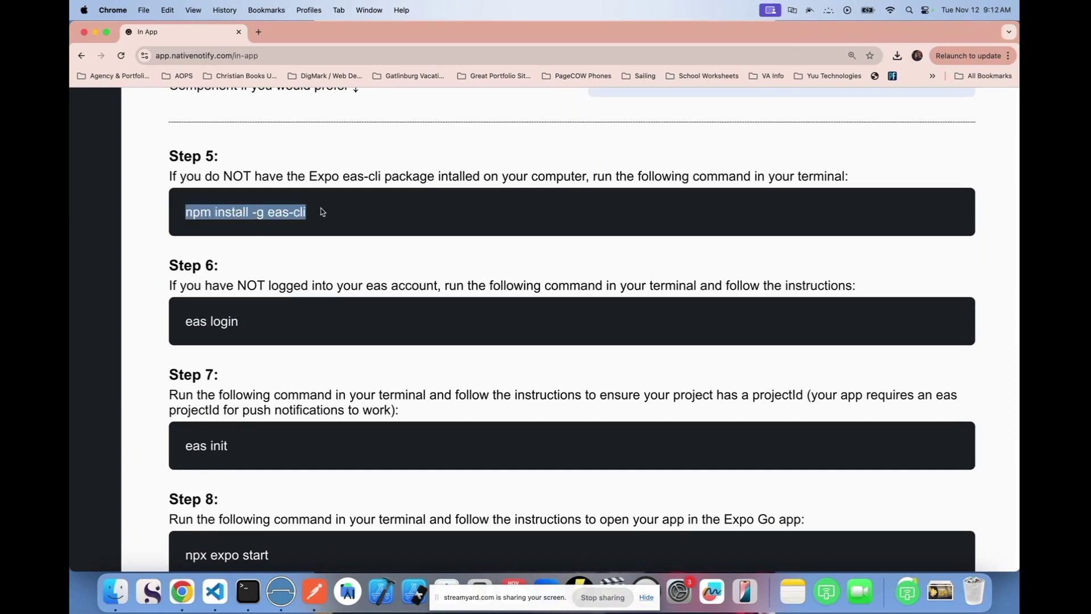
click(309, 227)
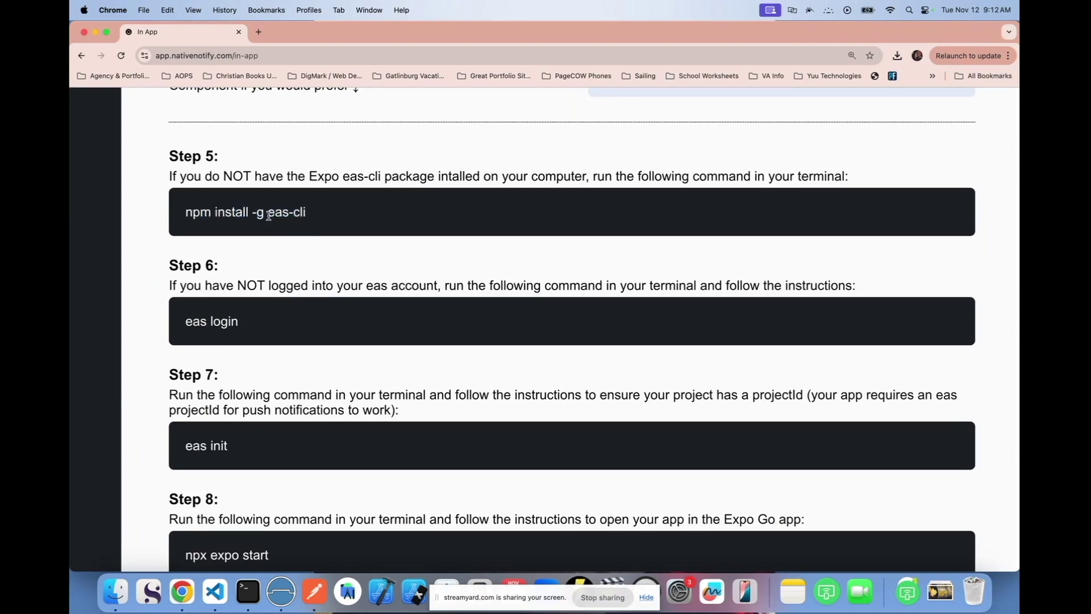
drag(268, 212, 308, 214)
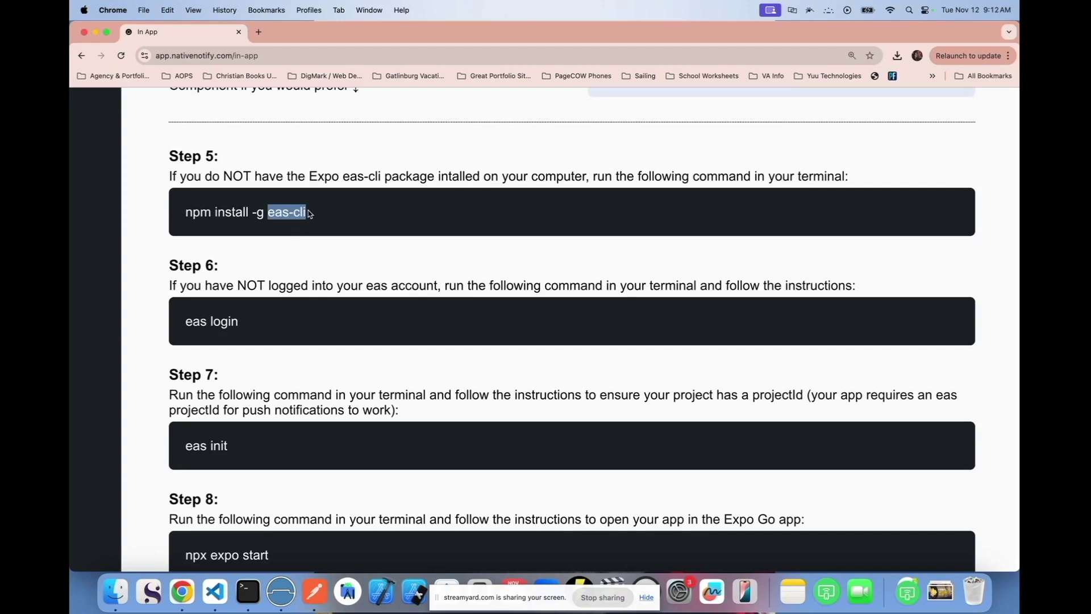
scroll(309, 213, down, 3)
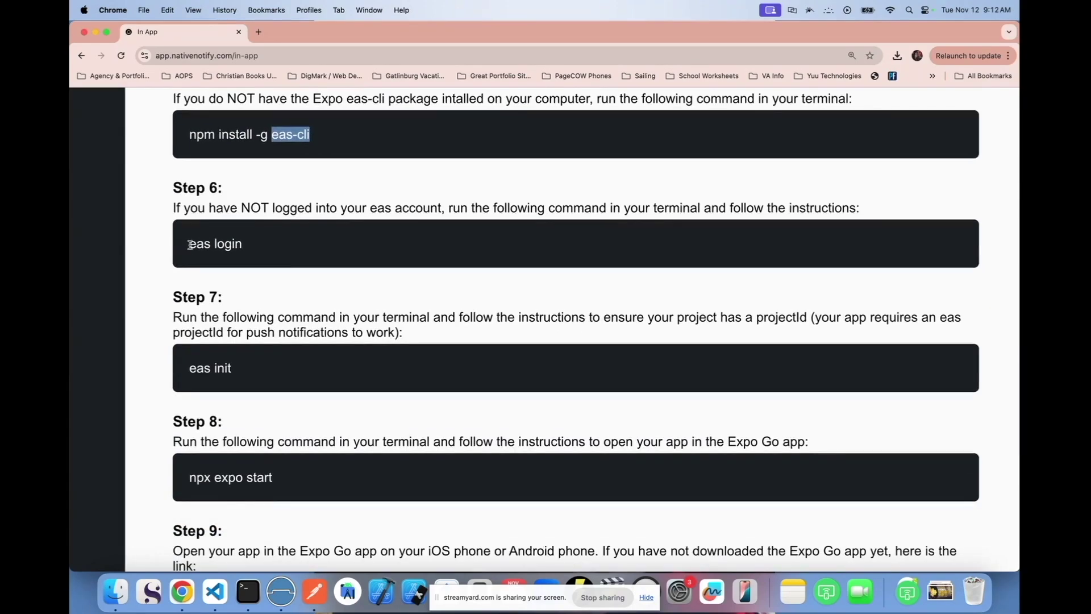
drag(189, 245, 265, 244)
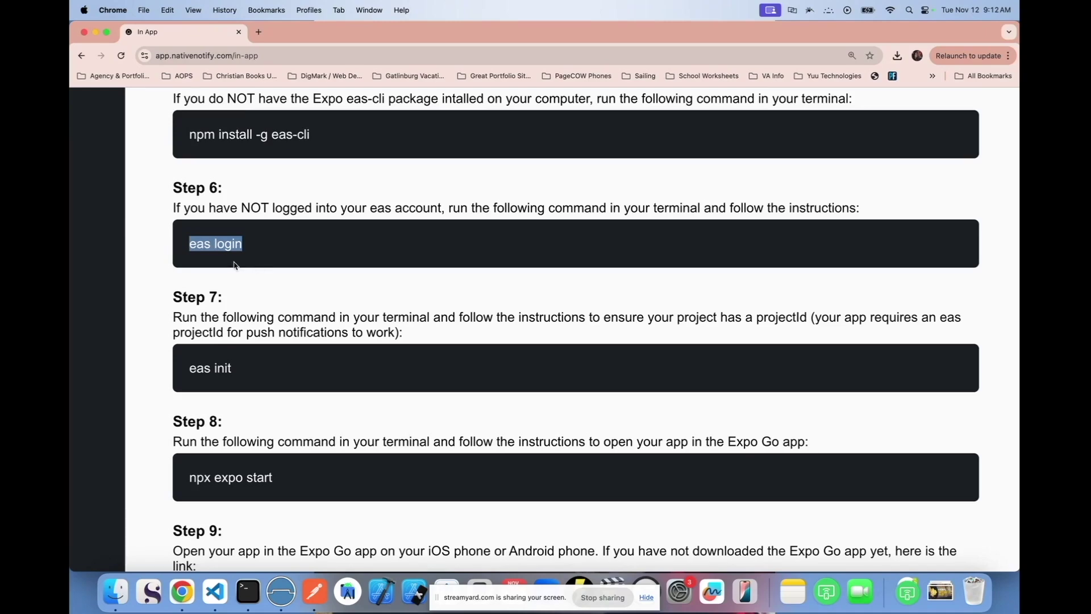
Step: Open expo.dev in a new browser tab to view the Expo account dashboard, and close that tab
click(261, 32)
text(expo.dev)
key(Return)
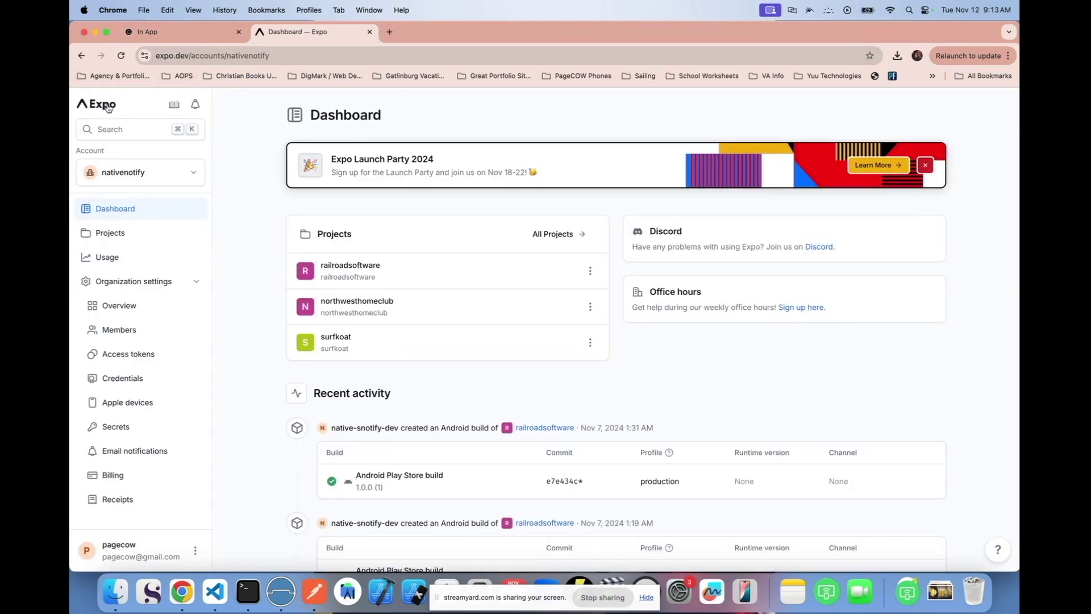
key(super+w)
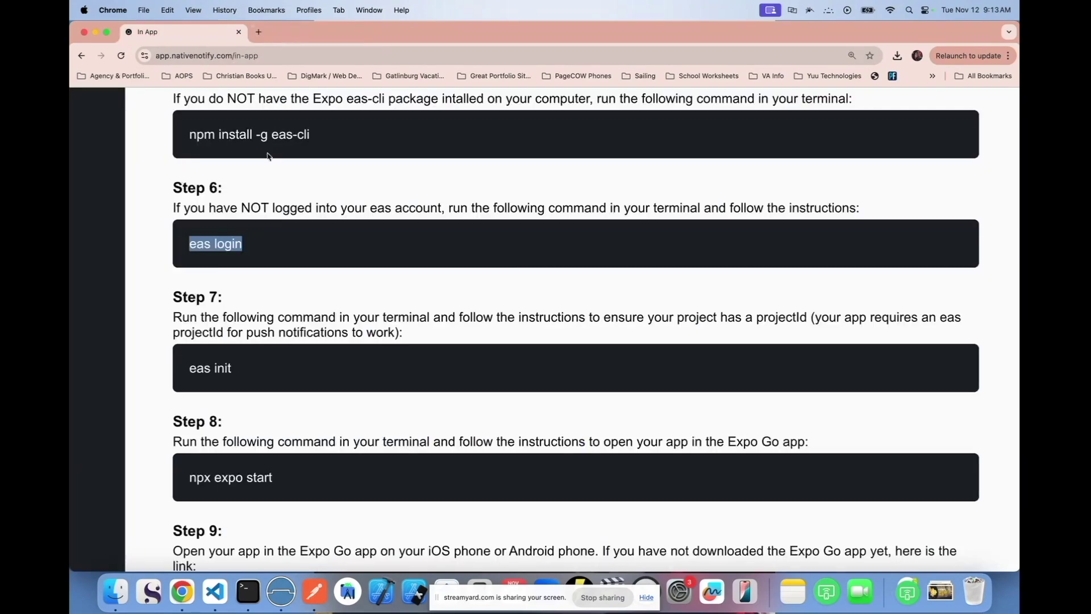
Step: Copy the eas login command from Step 6 of the guide into the VS Code terminal
click(193, 259)
drag(188, 246, 271, 248)
key(super+c)
key(super+Tab)
key(super+v)
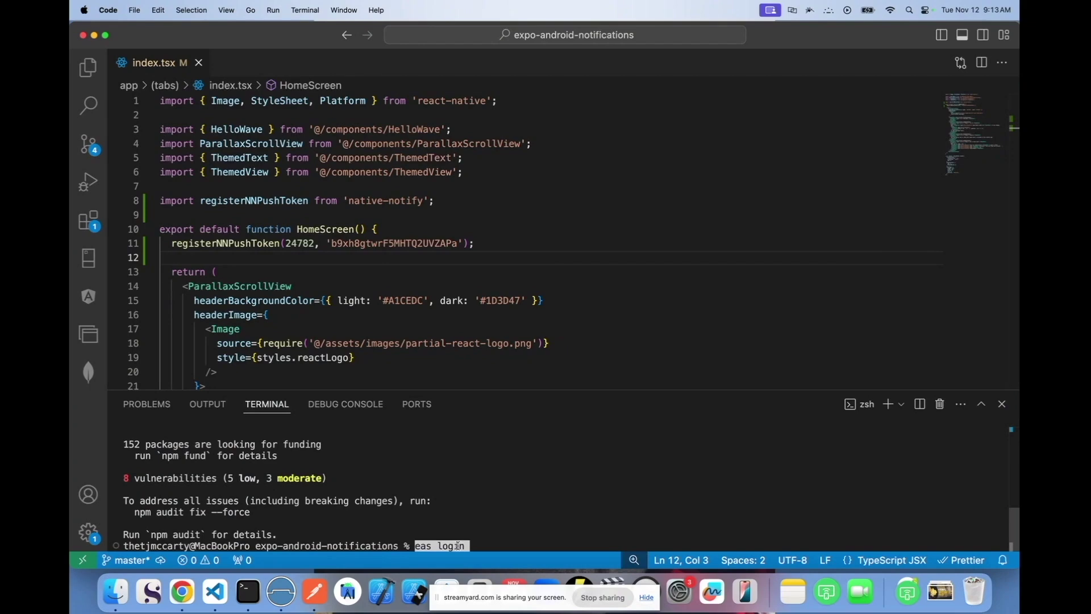
Step: Run the guide's Step 7 command eas init in the VS Code terminal, choose nativenotify as the owning account, and accept creating the project
key(super+Tab)
scroll(234, 258, down, 2)
drag(190, 255, 234, 258)
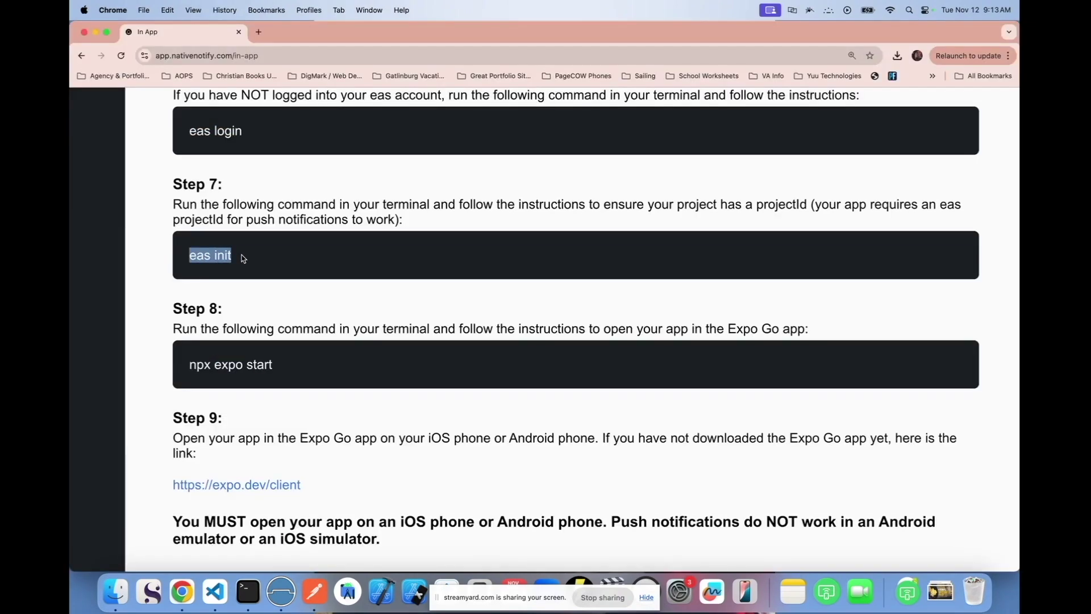
key(super+c)
drag(241, 254, 160, 259)
key(super+Tab)
key(super+v)
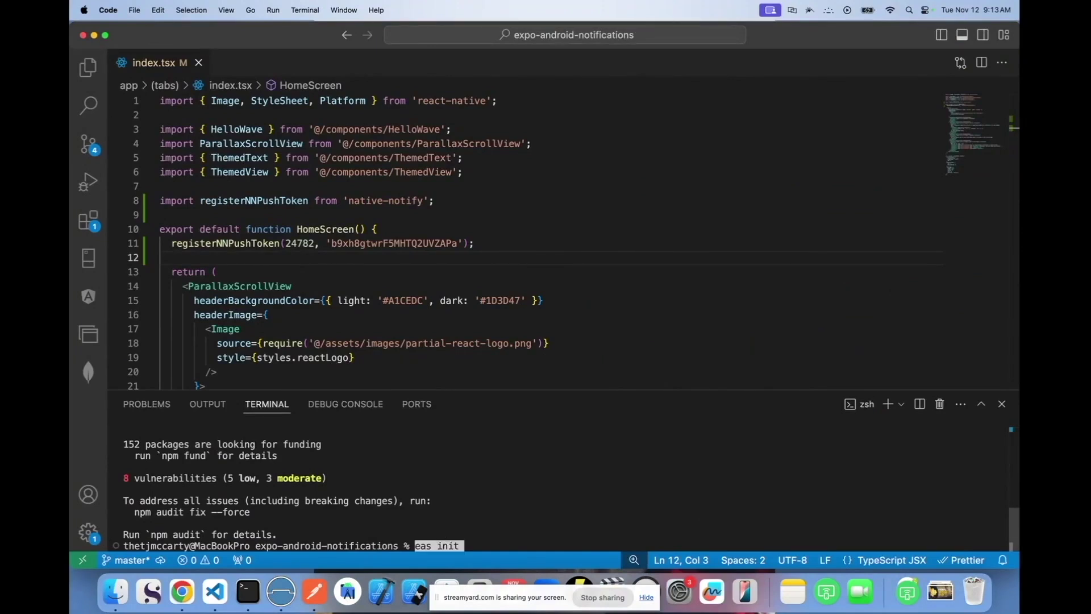
key(Return)
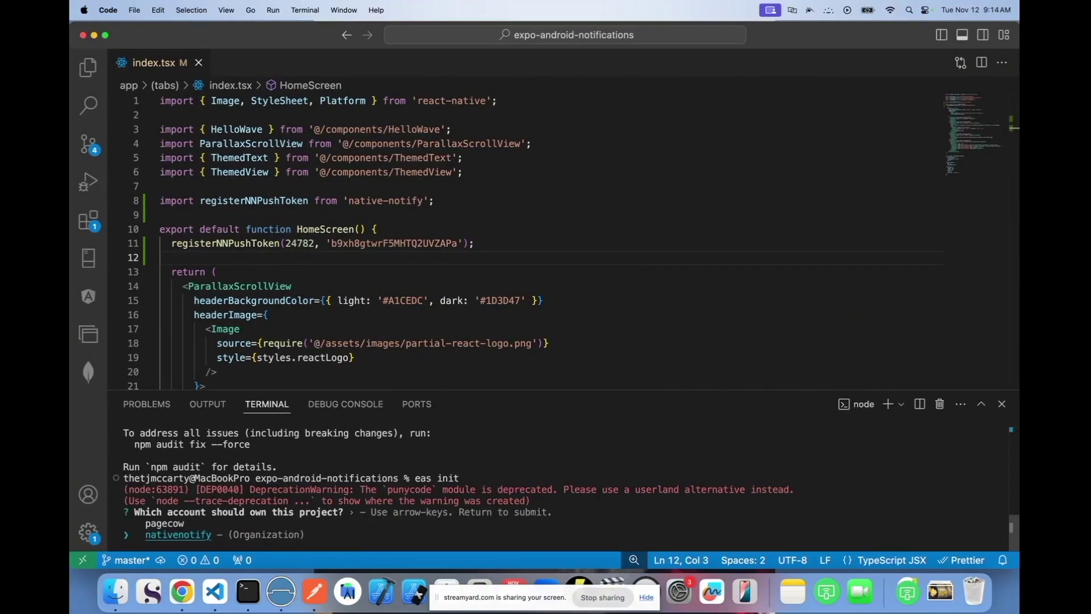
key(Return)
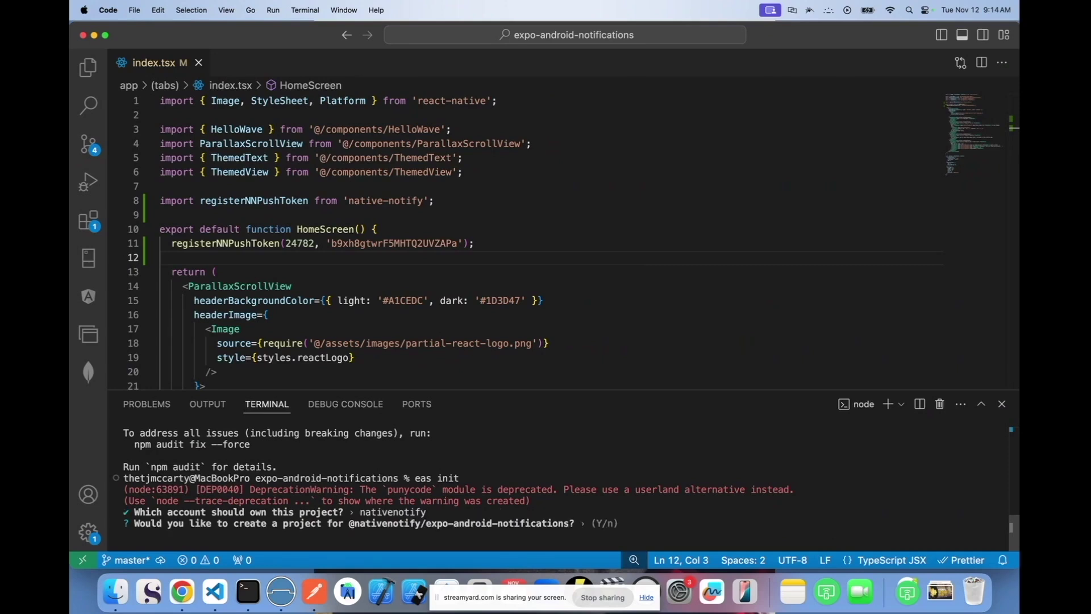
key(Return)
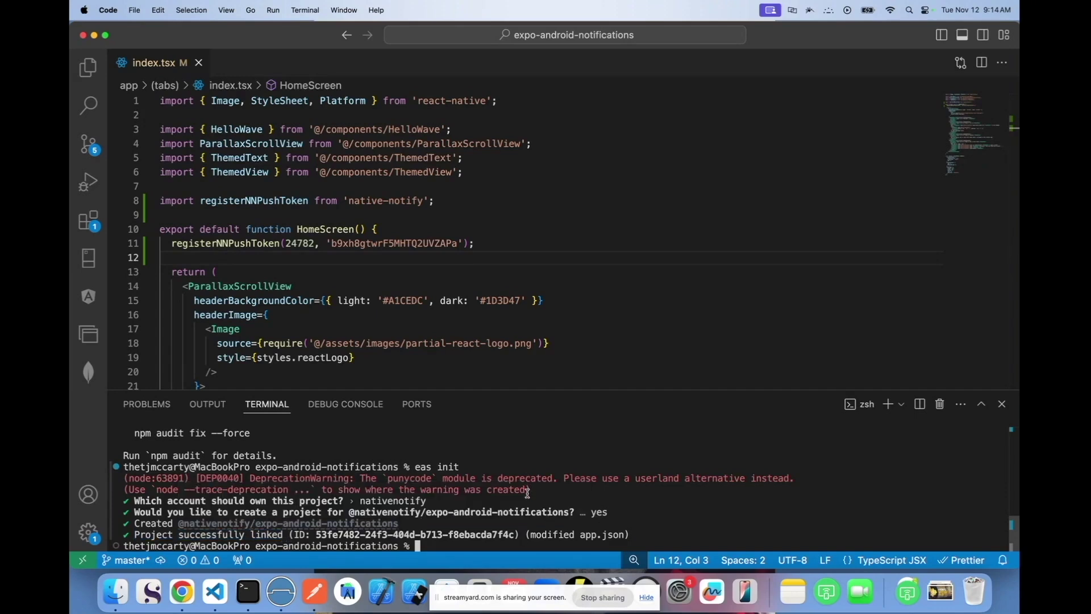
Step: Open app.json from the file explorer and examine the eas projectId entry in its extra section
drag(529, 534, 625, 535)
key(super+shift+e)
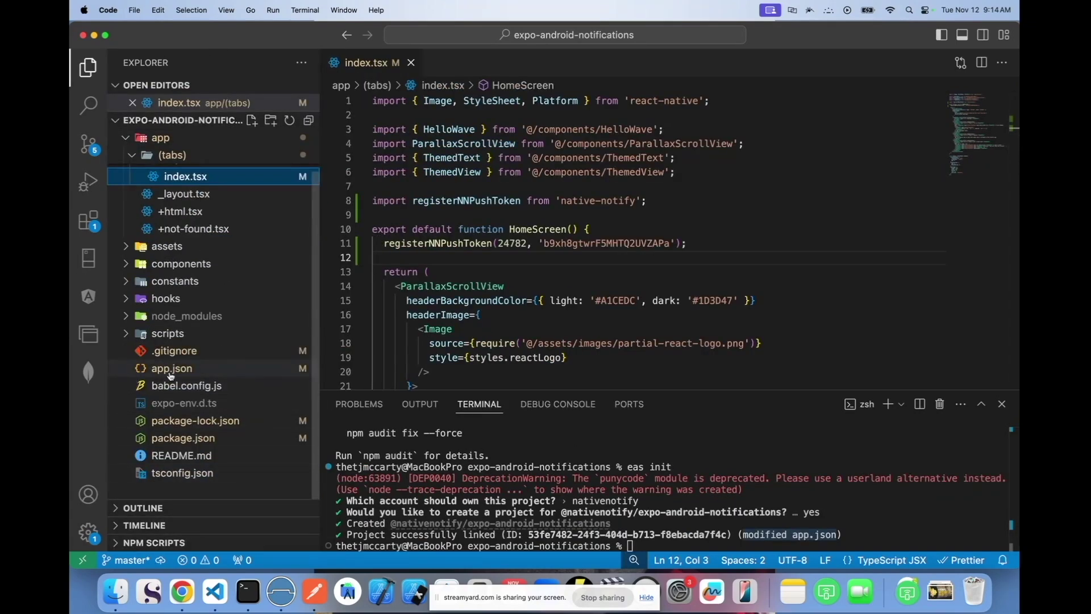
click(169, 368)
scroll(409, 255, down, 8)
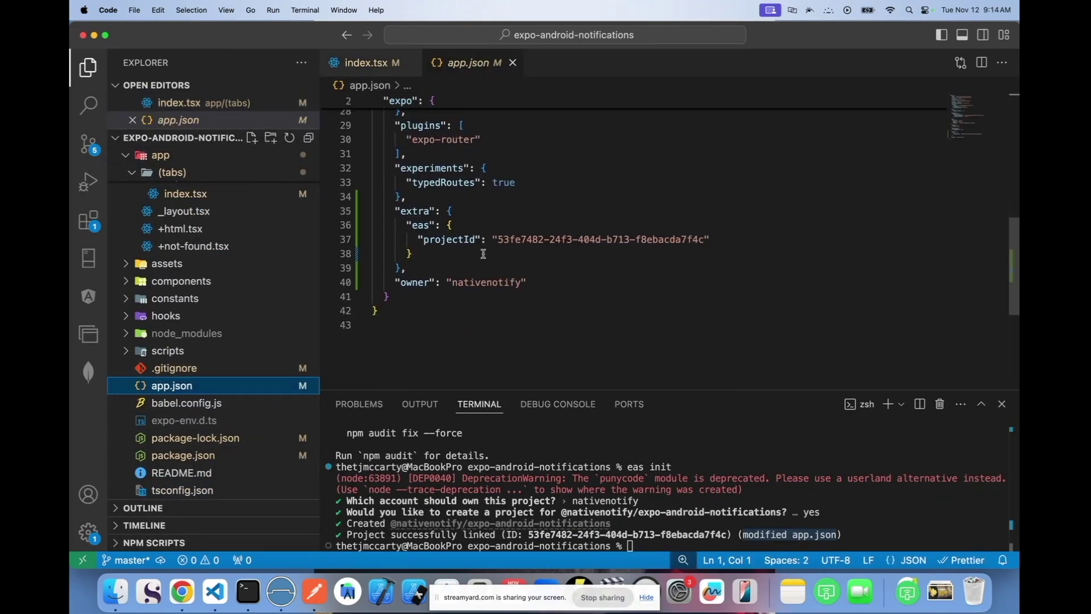
click(395, 239)
drag(394, 239, 415, 293)
double_click(421, 253)
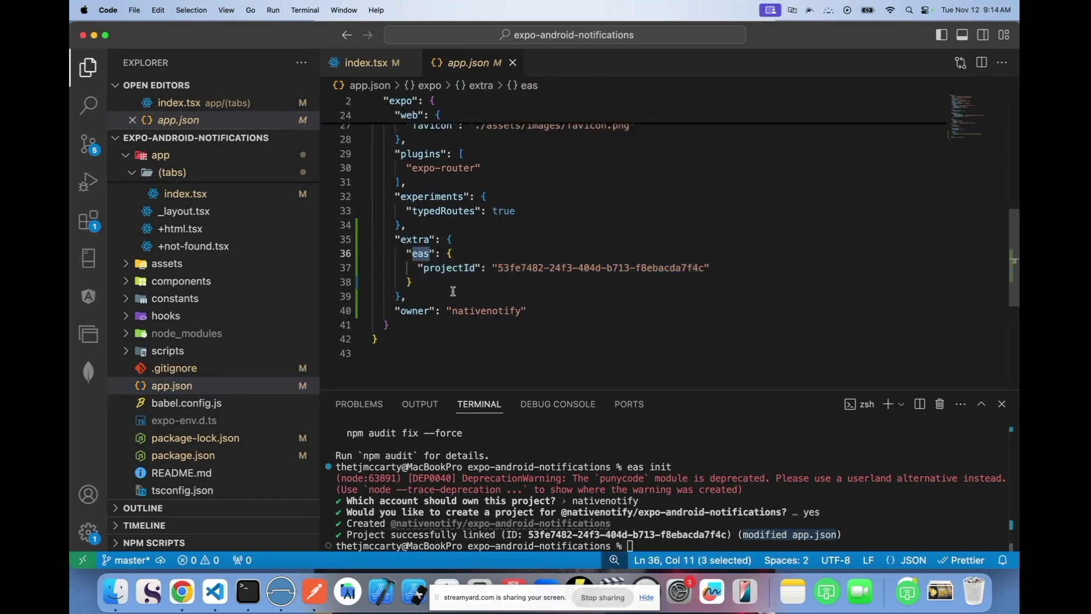
double_click(461, 269)
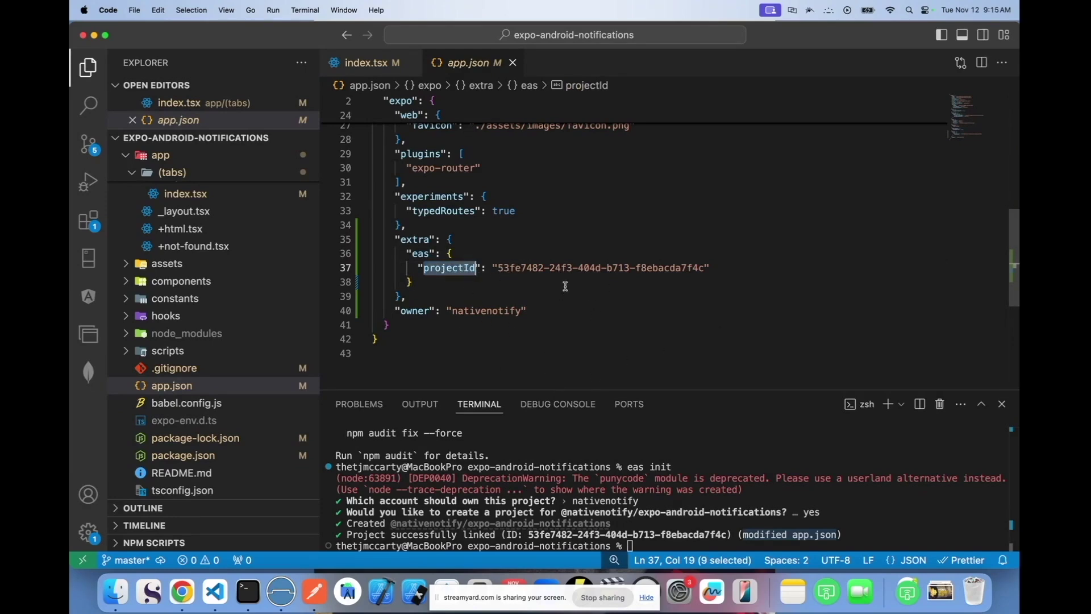
click(459, 290)
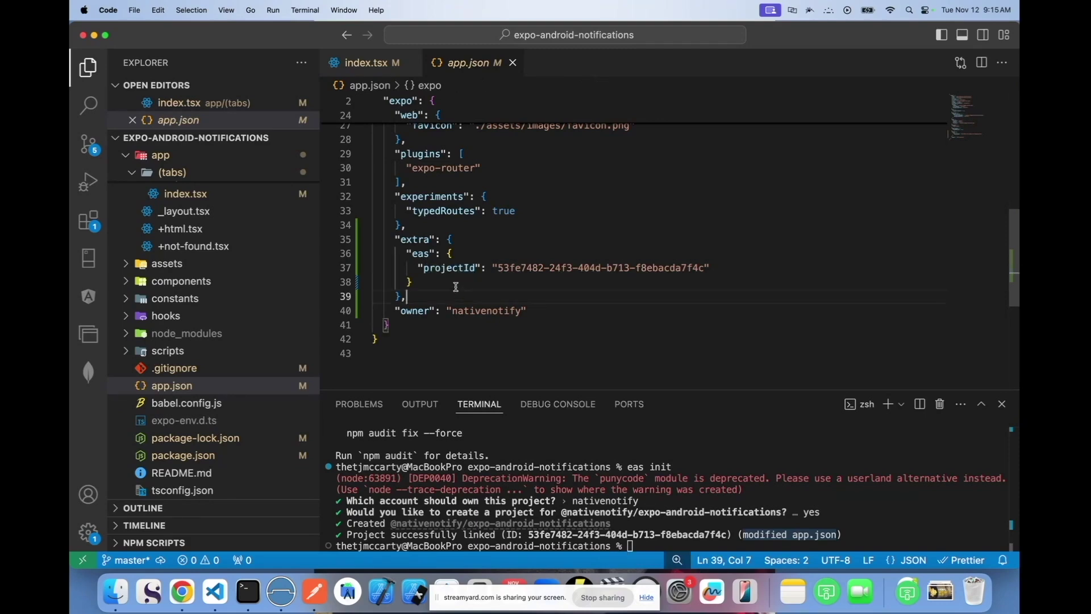
double_click(447, 271)
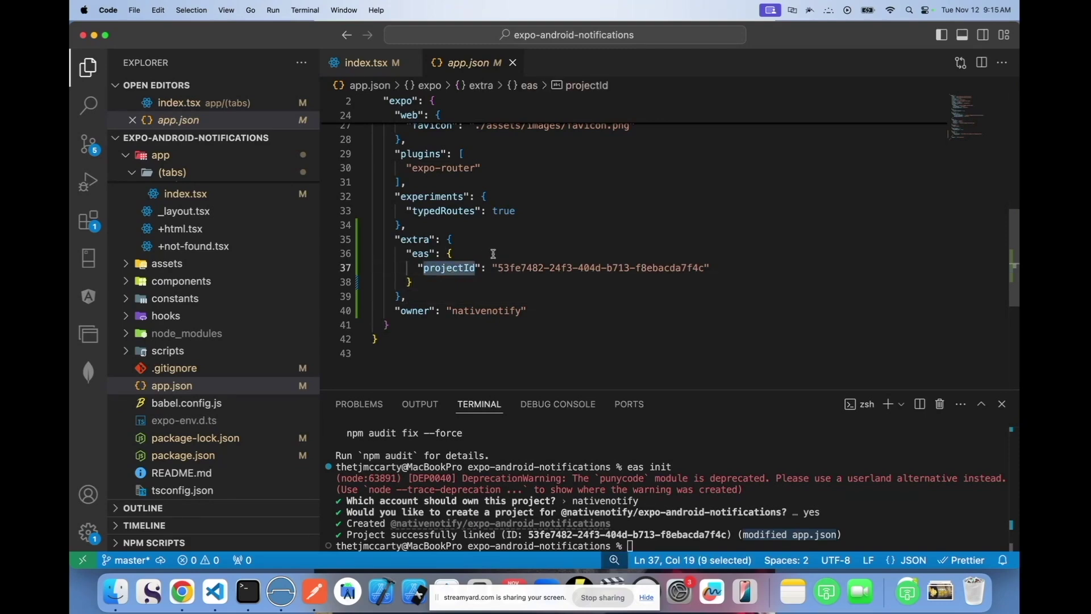
drag(499, 268, 704, 266)
Step: Copy npx expo start from the guide's Step 8, run it in the VS Code terminal, and bring the QR code into view
key(super+Tab)
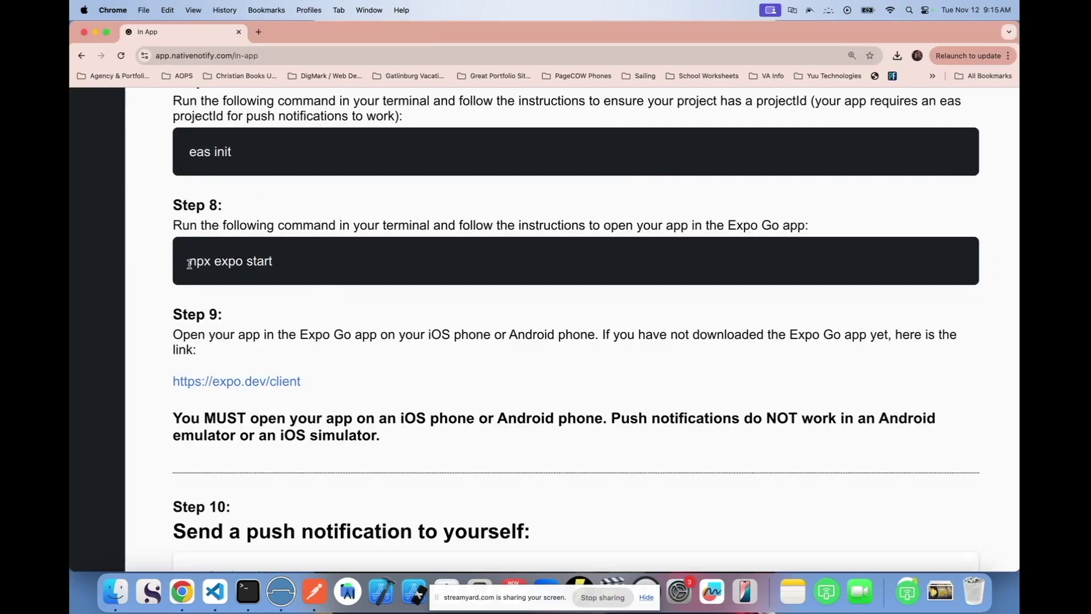
drag(190, 262, 220, 261)
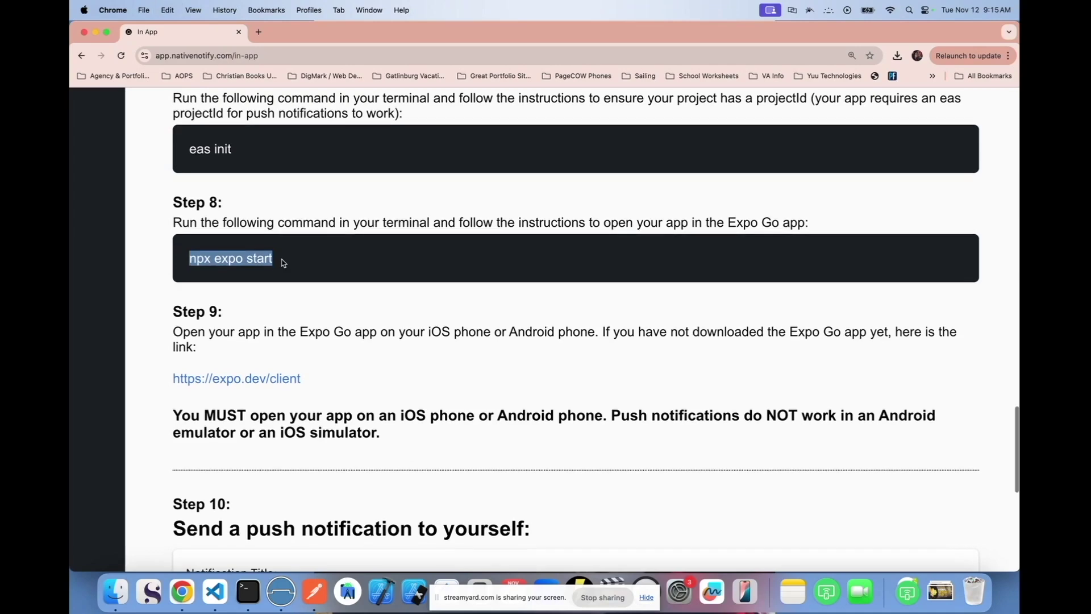
key(super+Tab)
key(super+v)
key(Return)
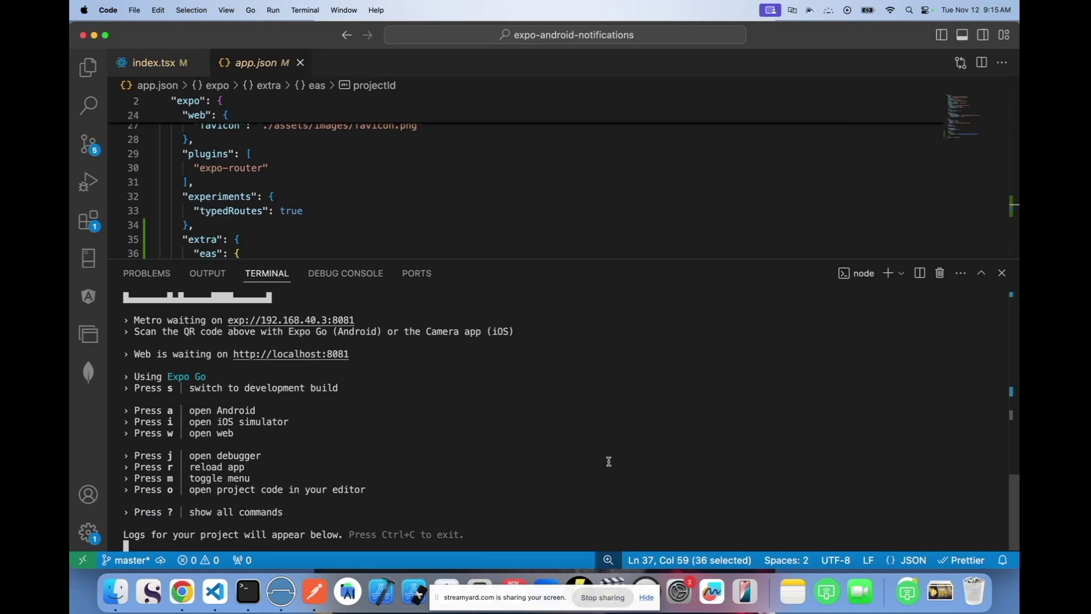
scroll(609, 462, up, 5)
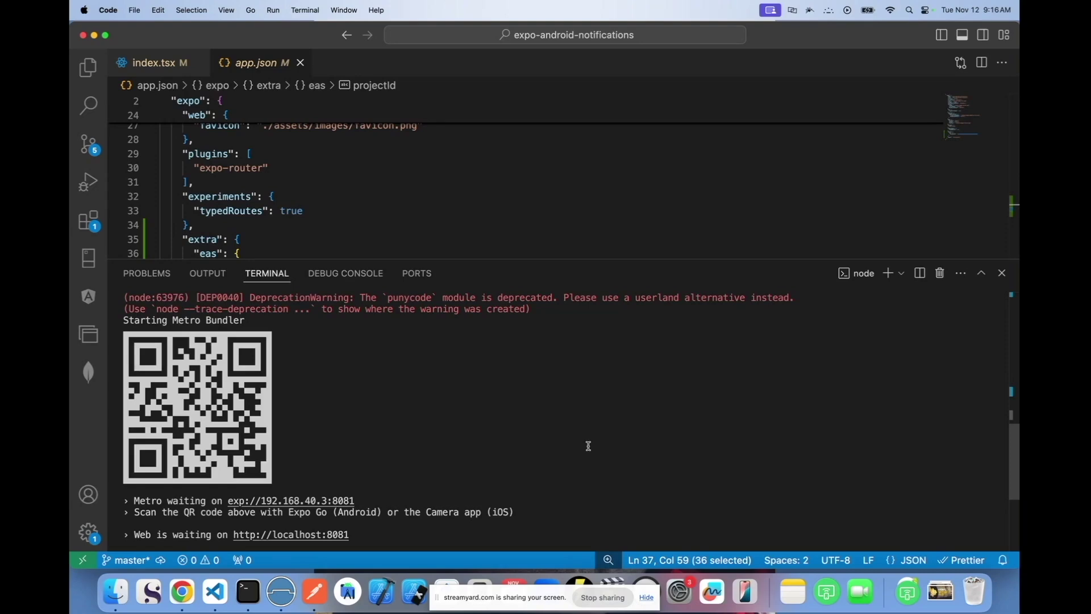
Step: Return to Step 9 of the guide in Chrome, open the Expo Go download link to view its install options, and close that page
key(super+Tab)
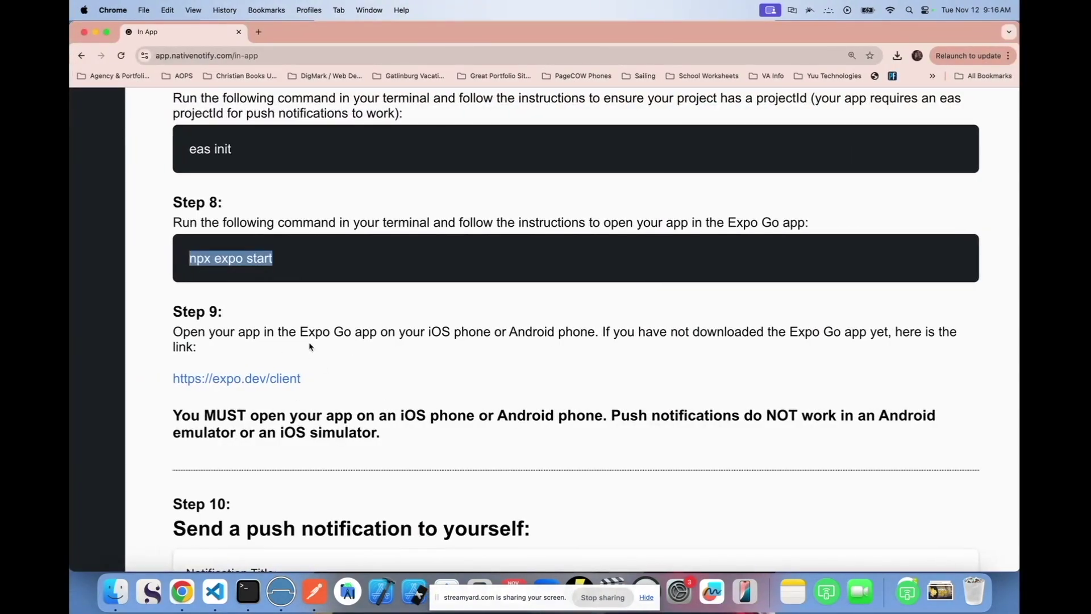
drag(302, 331, 350, 332)
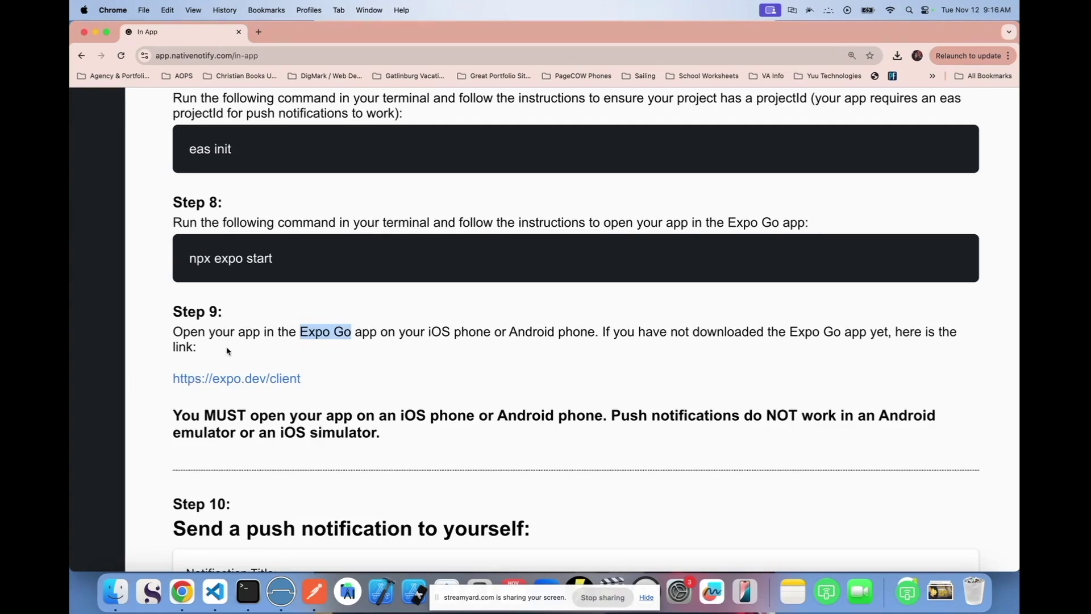
click(222, 384)
scroll(521, 321, down, 3)
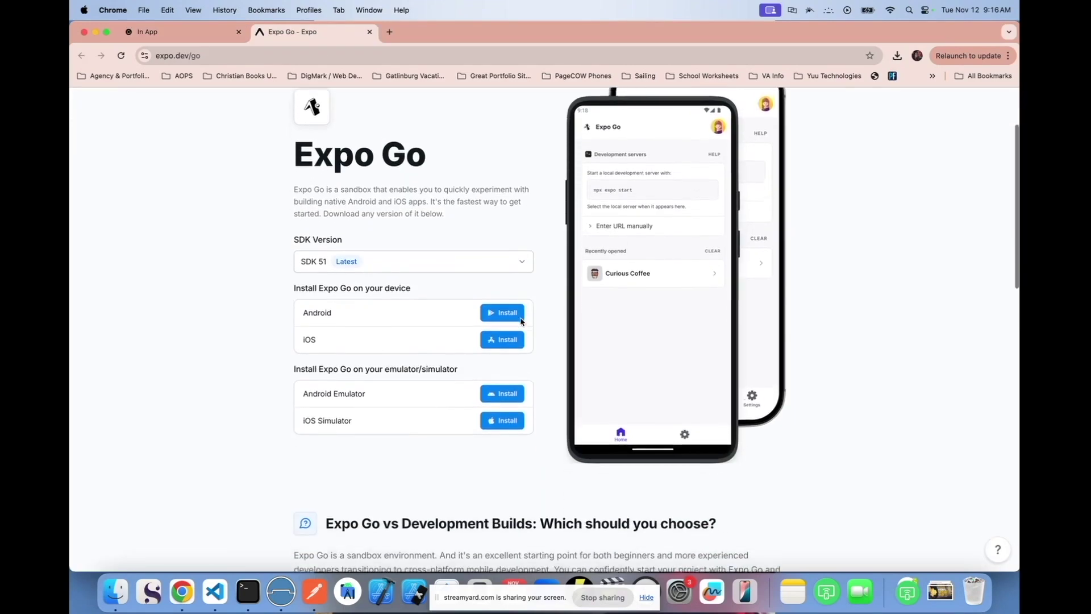
scroll(552, 240, up, 2)
key(super+w)
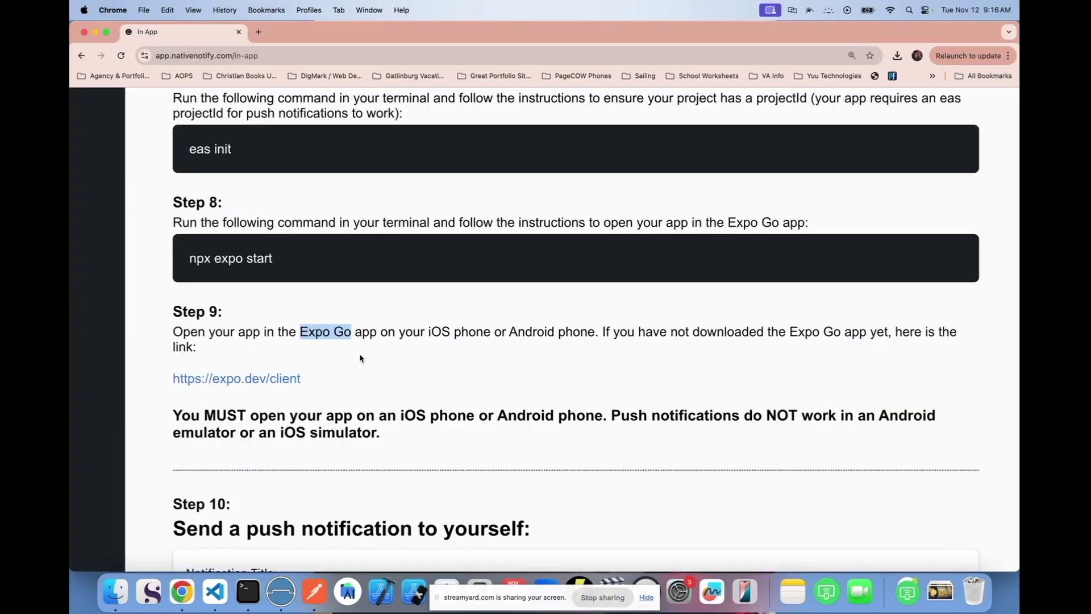
Step: Show the QR code in VS Code, switch to the mirrored phone, and look over the running app's Home and Explore screens
key(super+Tab)
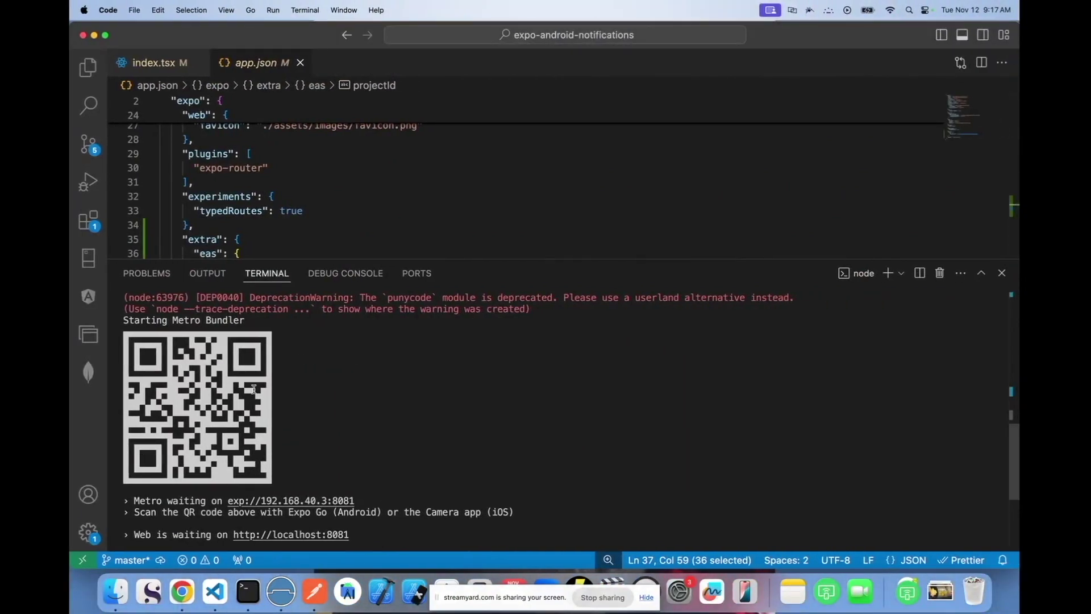
key(super+Tab)
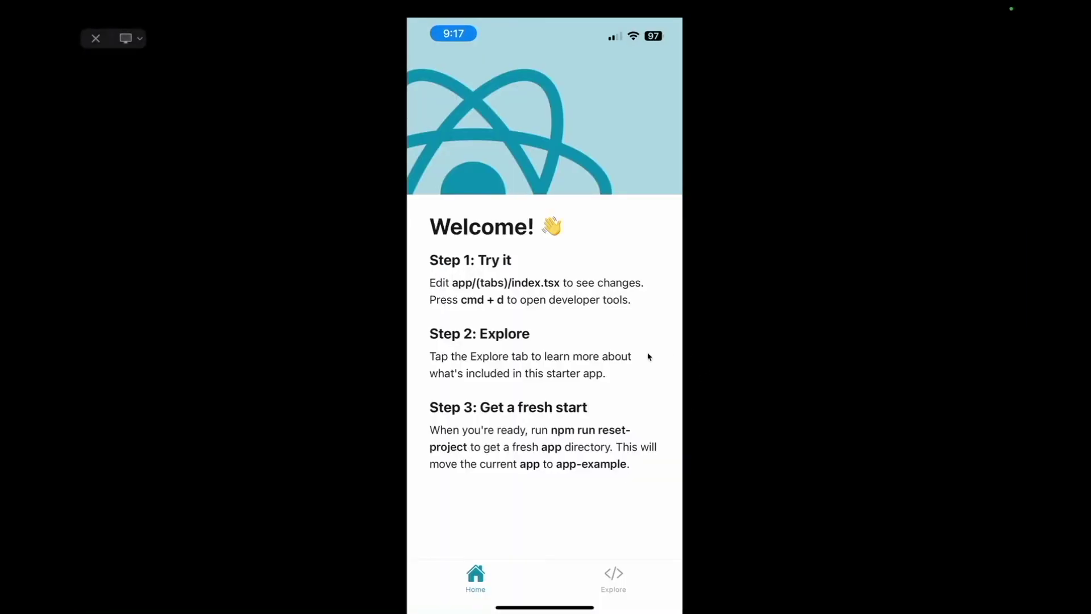
scroll(649, 356, down, 2)
scroll(649, 356, up, 3)
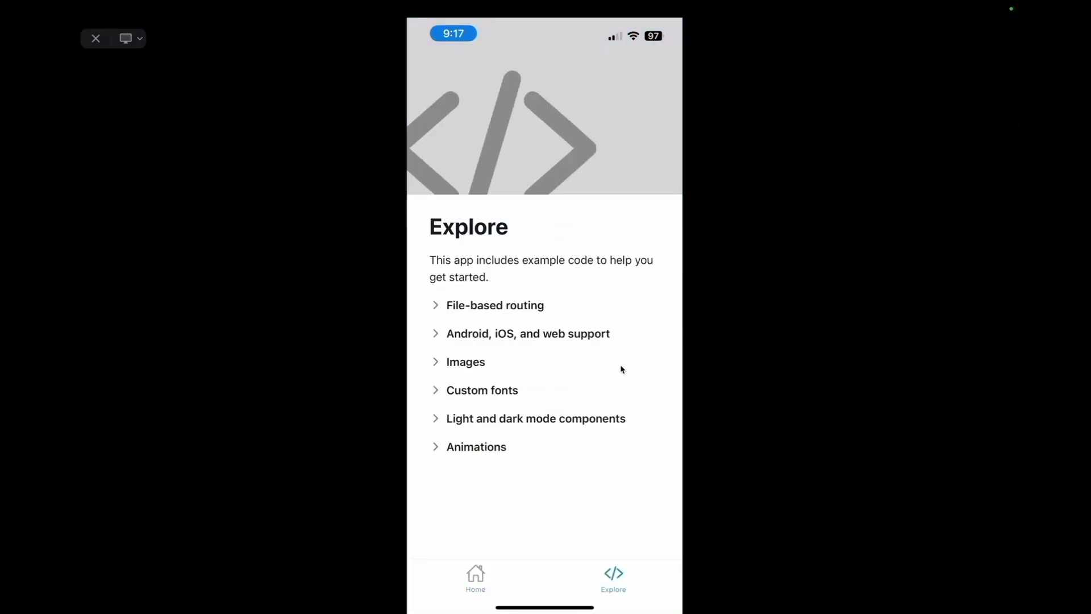
Step: Switch back to VS Code and examine the terminal log message about the Native Notify push token registration
key(super+Tab)
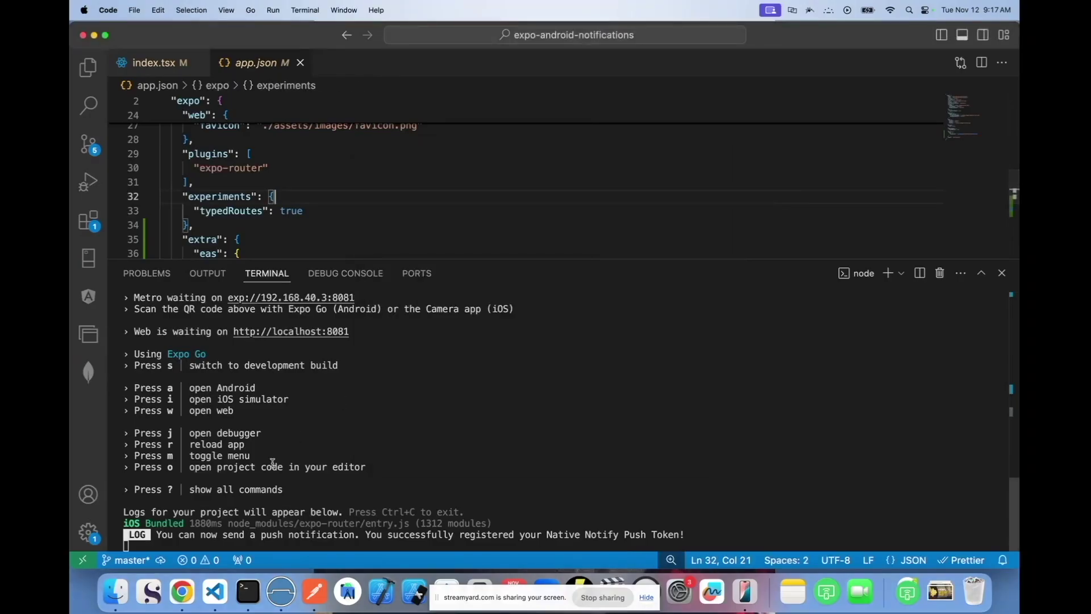
drag(155, 537, 543, 540)
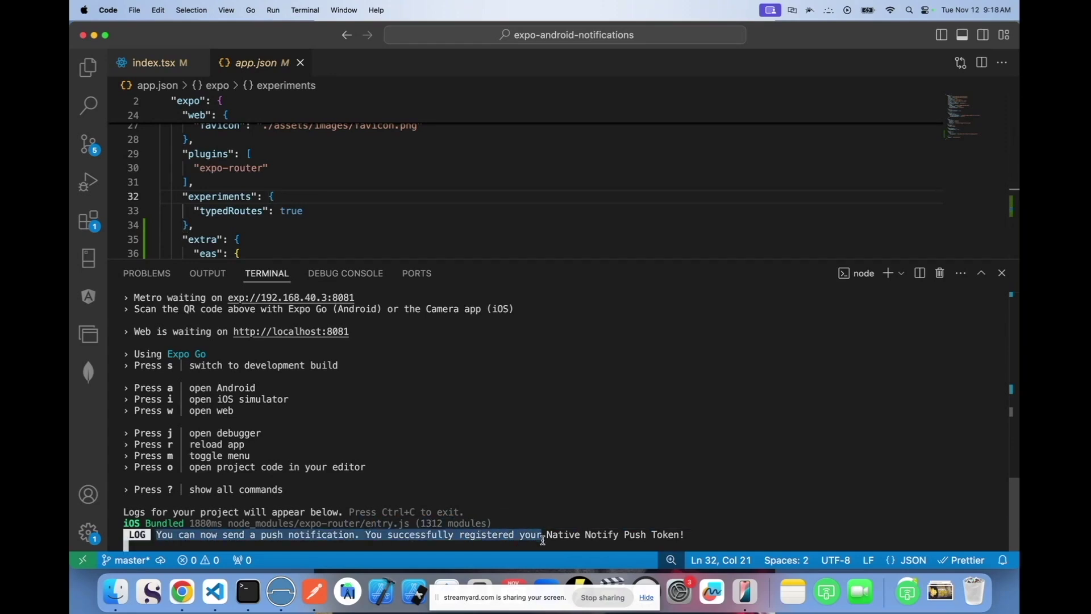
drag(366, 535, 704, 533)
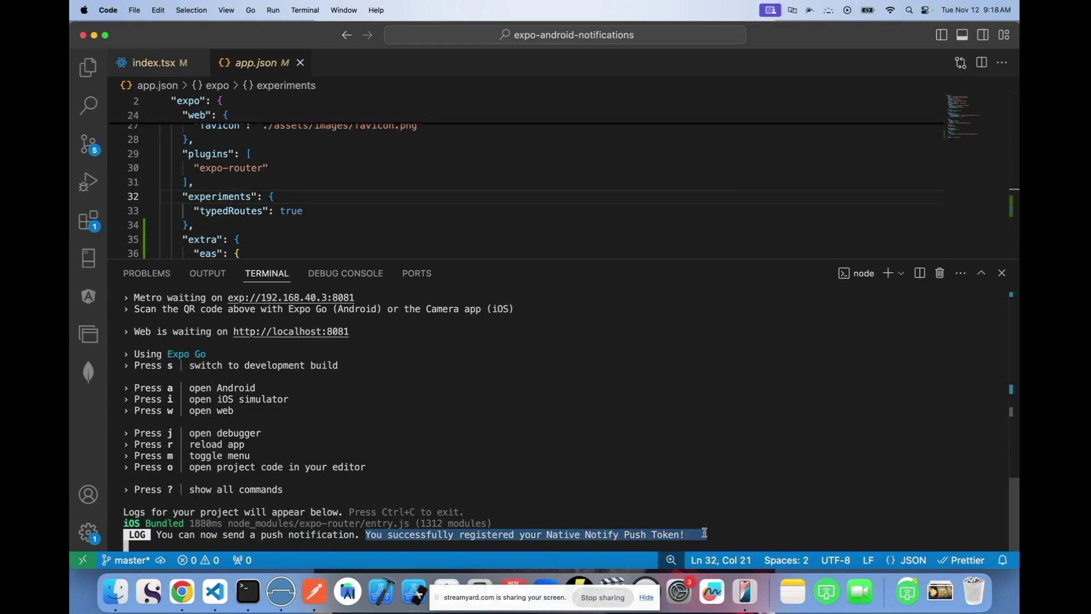
Step: In the guide's Step 10 in Chrome, send a push notification titled "This is my first title" with the message "This is my first message"
key(super+Tab)
scroll(412, 369, down, 5)
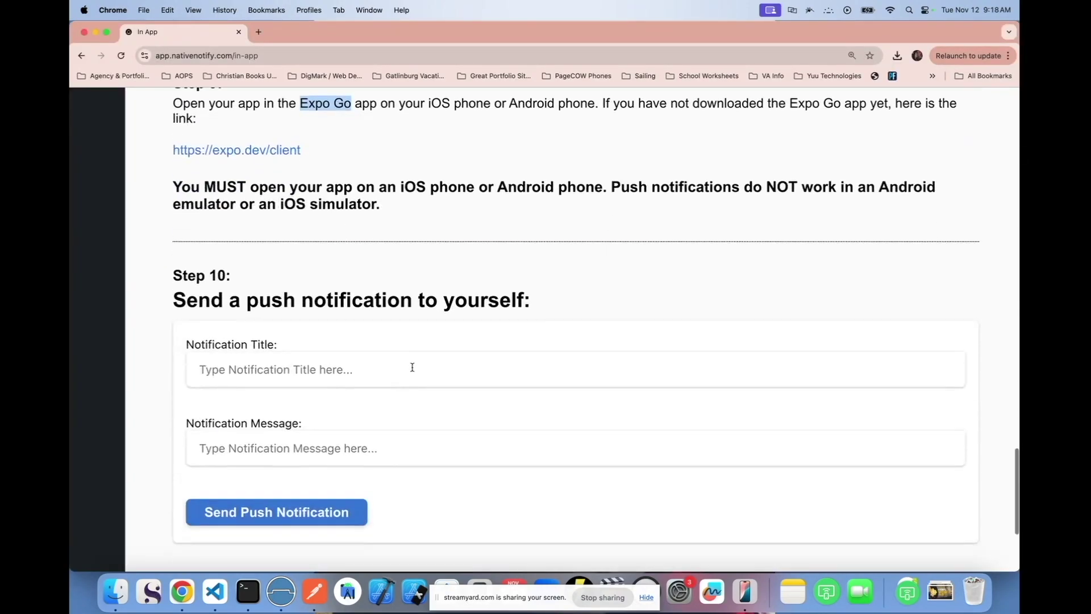
click(269, 305)
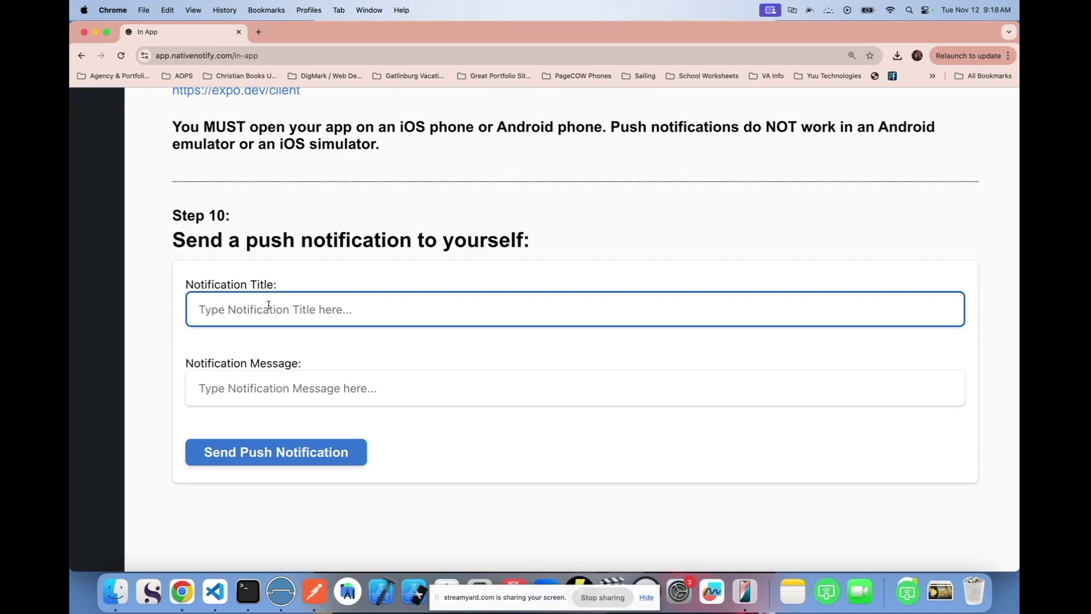
scroll(269, 305, down, 1)
text(T)
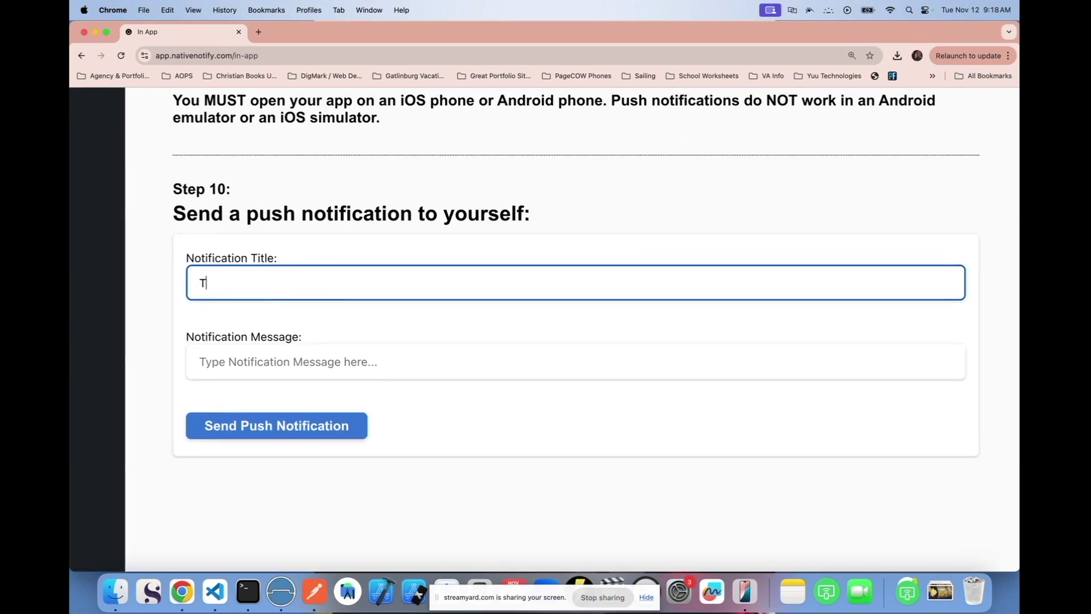
text(his is my first title)
key(Tab)
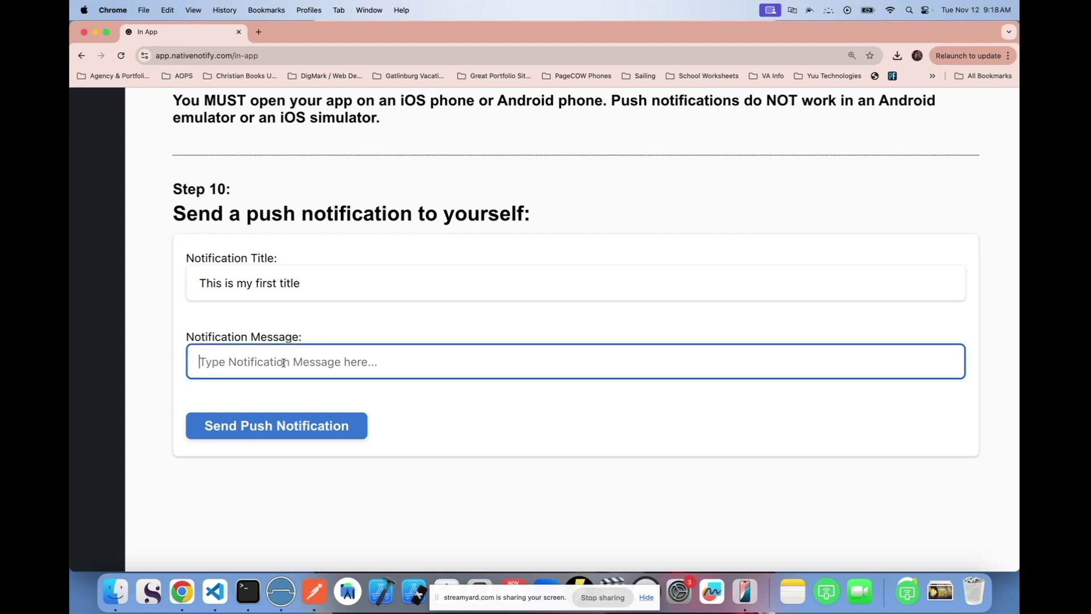
text(This is my first )
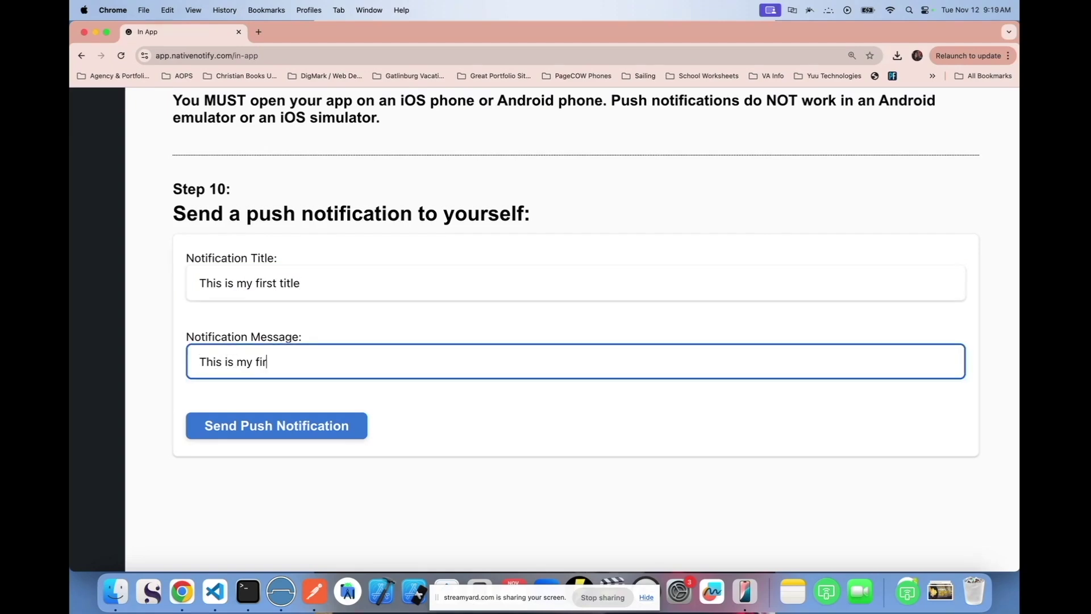
text(message)
click(278, 428)
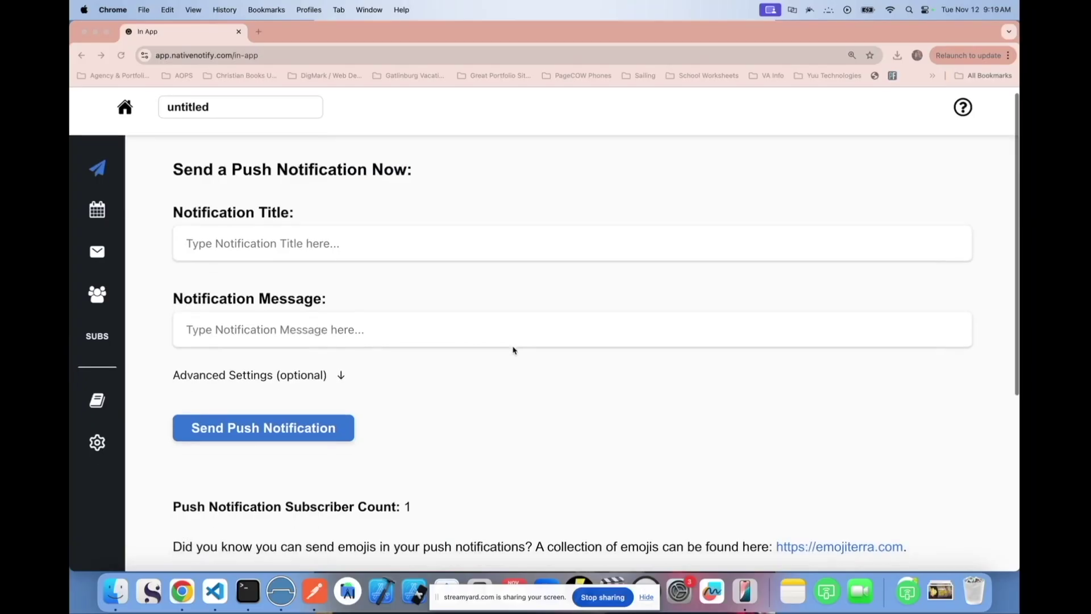
Step: Close the phone mirror and look over the Send a Push Notification Now page in Chrome
click(97, 39)
scroll(514, 351, down, 4)
scroll(514, 351, up, 4)
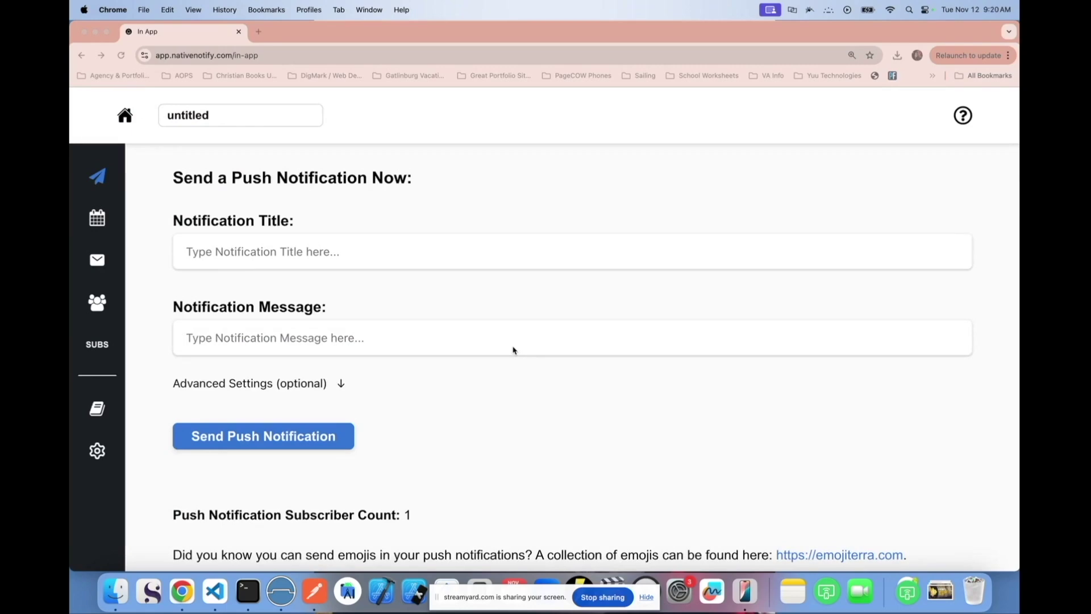
Step: Look over the Notification Receipts section below the Send a Push Notification Now form
scroll(514, 350, down, 5)
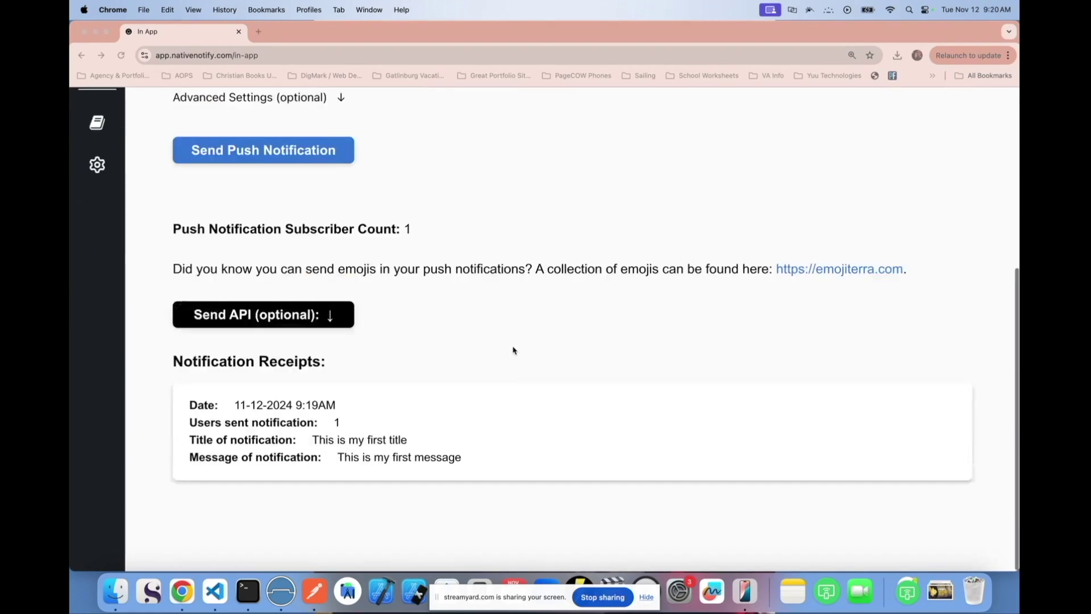
scroll(514, 351, up, 5)
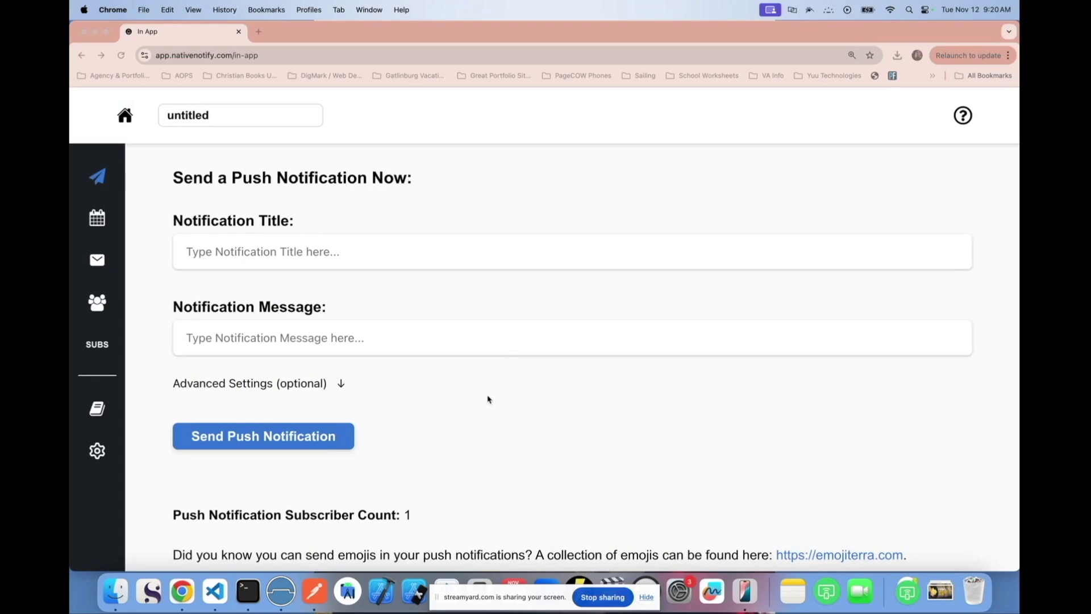
scroll(525, 445, down, 5)
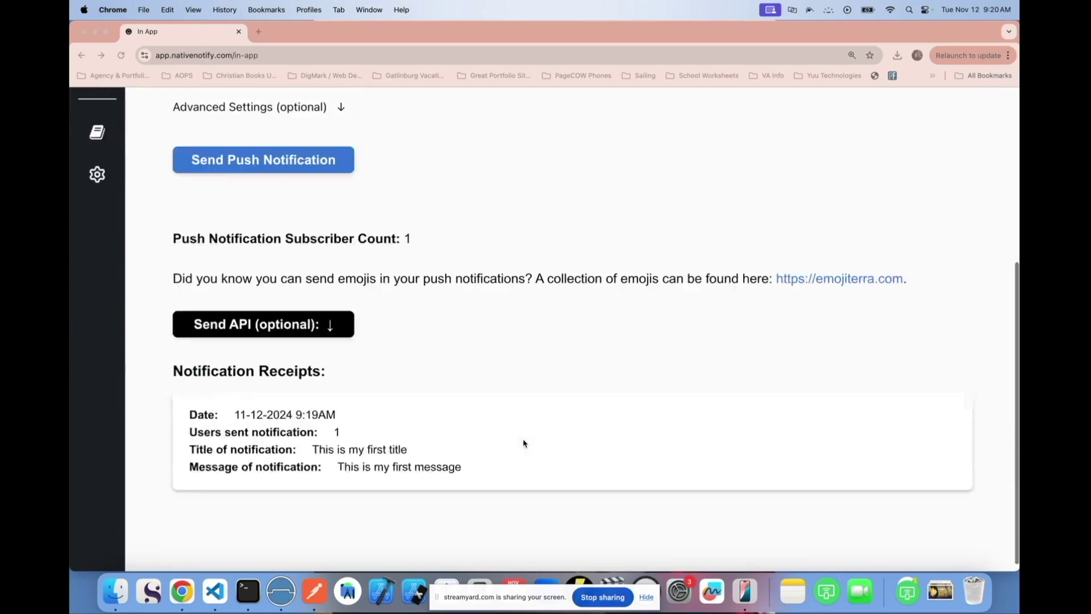
click(171, 369)
scroll(192, 404, up, 5)
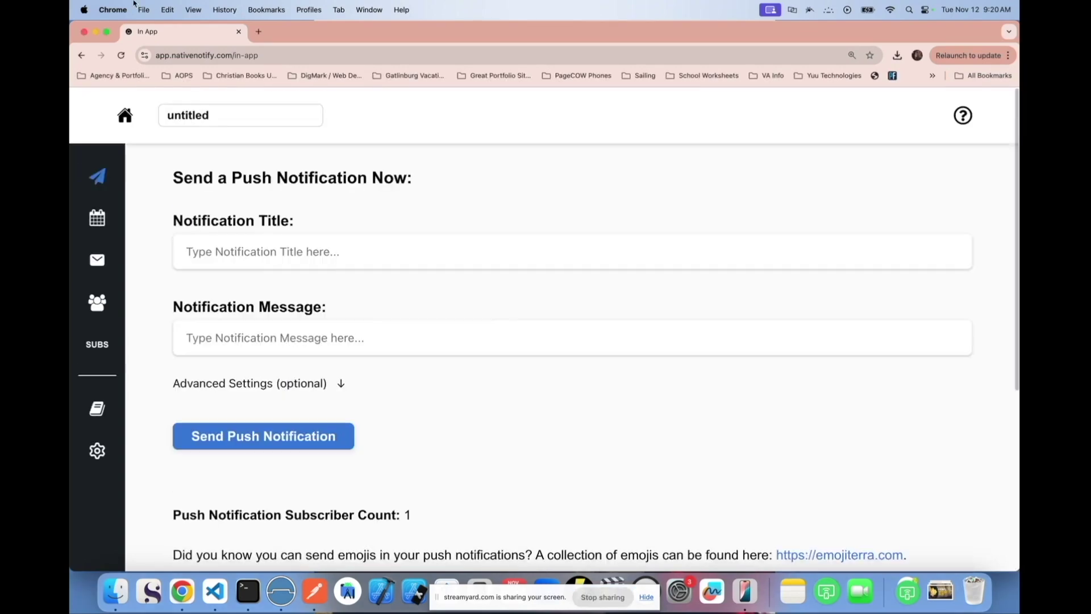
Step: Show the Android setup guide in Native Notify and follow its Step 1 link to the Firebase console
click(97, 411)
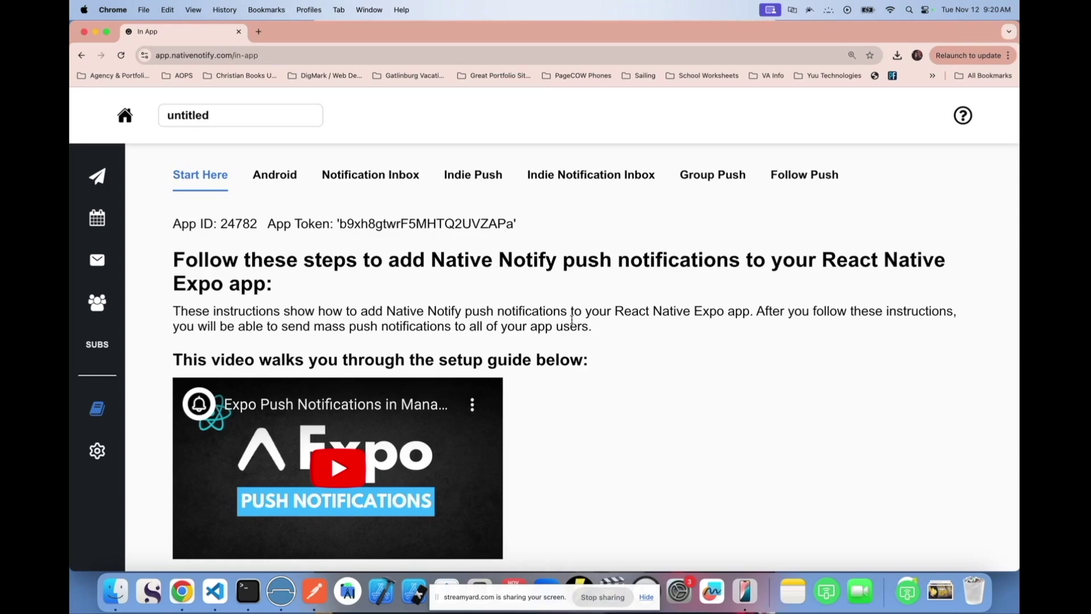
click(274, 176)
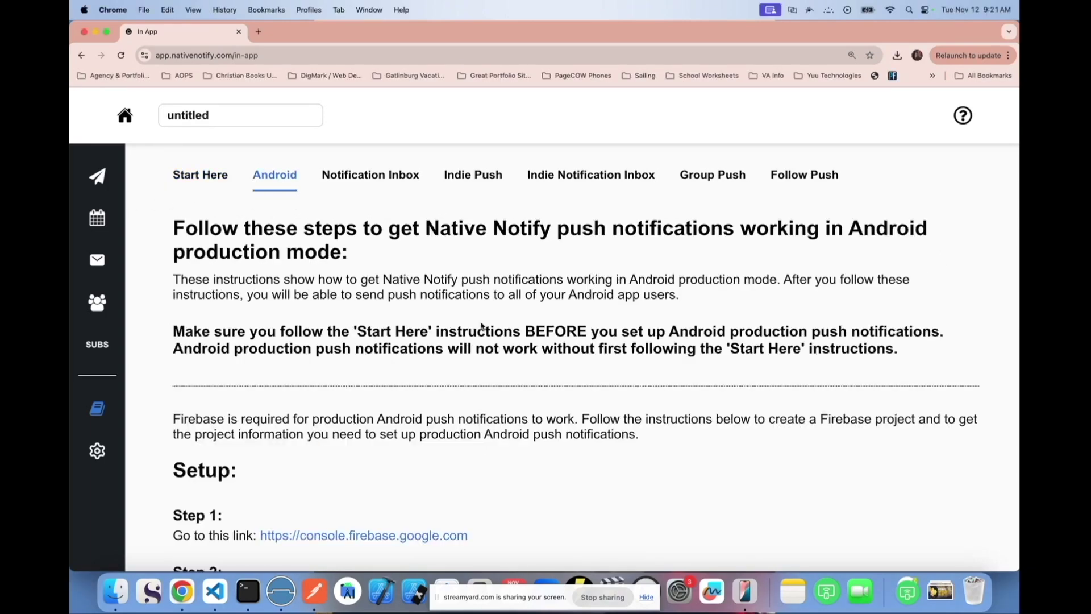
scroll(482, 322, down, 5)
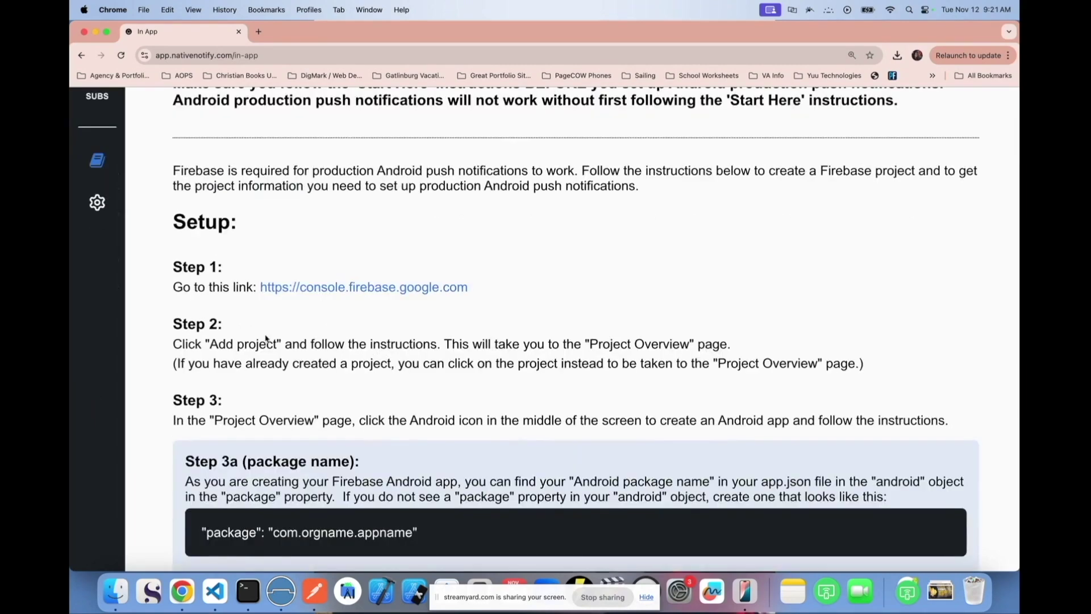
click(298, 288)
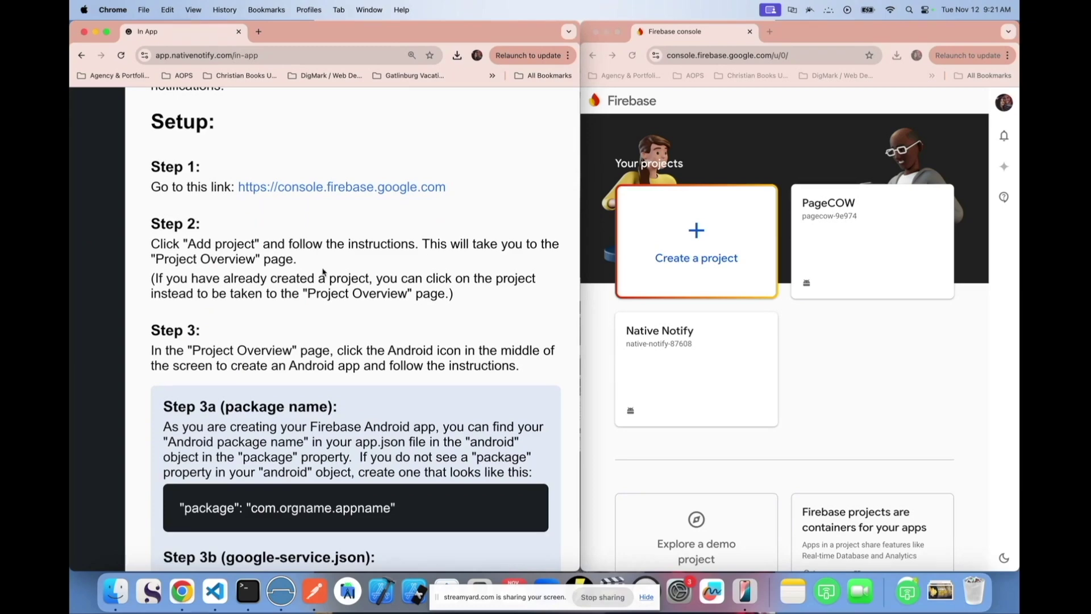
click(865, 398)
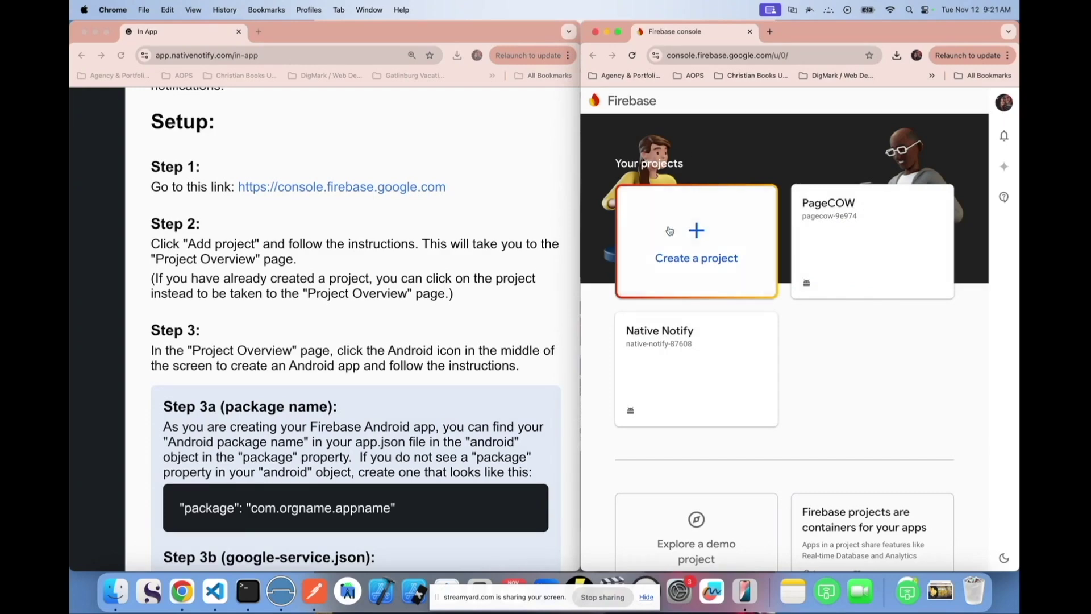
Step: Create a Firebase project named "YT Tutorial Apps", confirm the business-use statement, and turn off Google Analytics
click(705, 270)
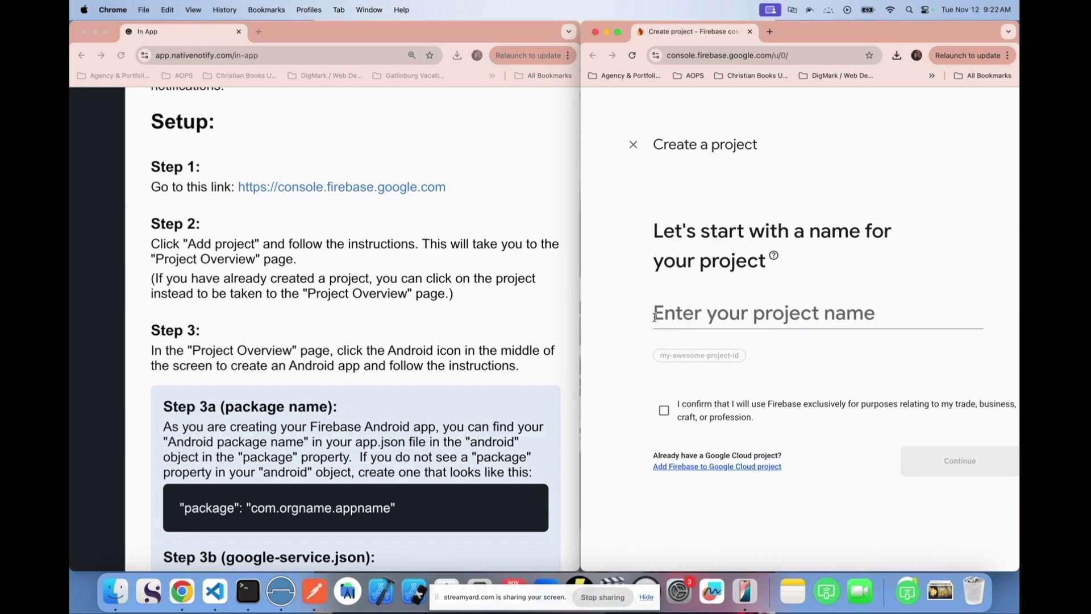
click(681, 316)
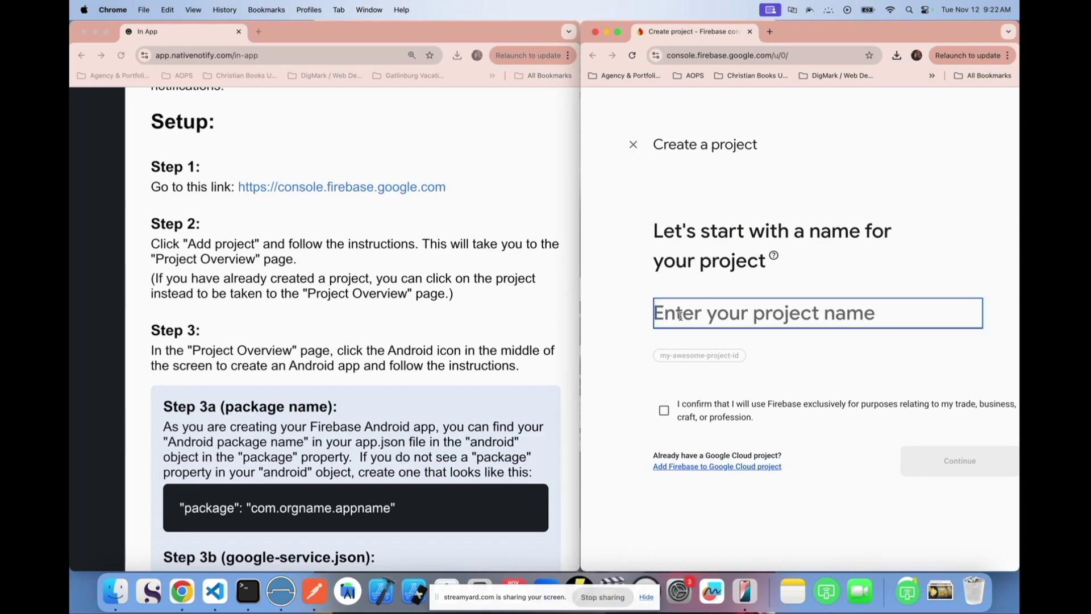
drag(583, 24, 483, 4)
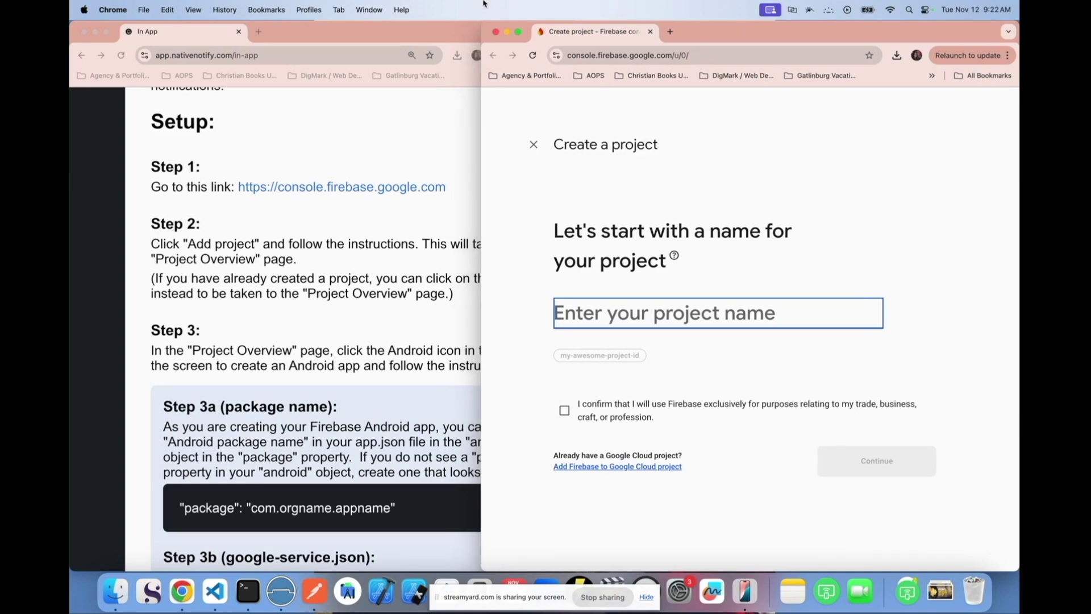
text(YT )
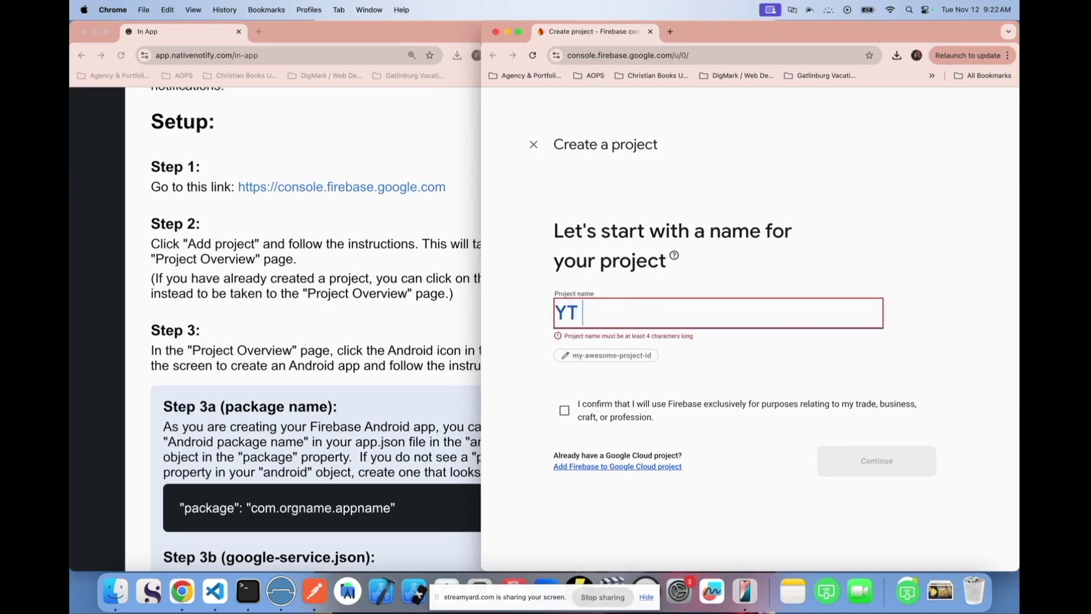
text(Tutorial A)
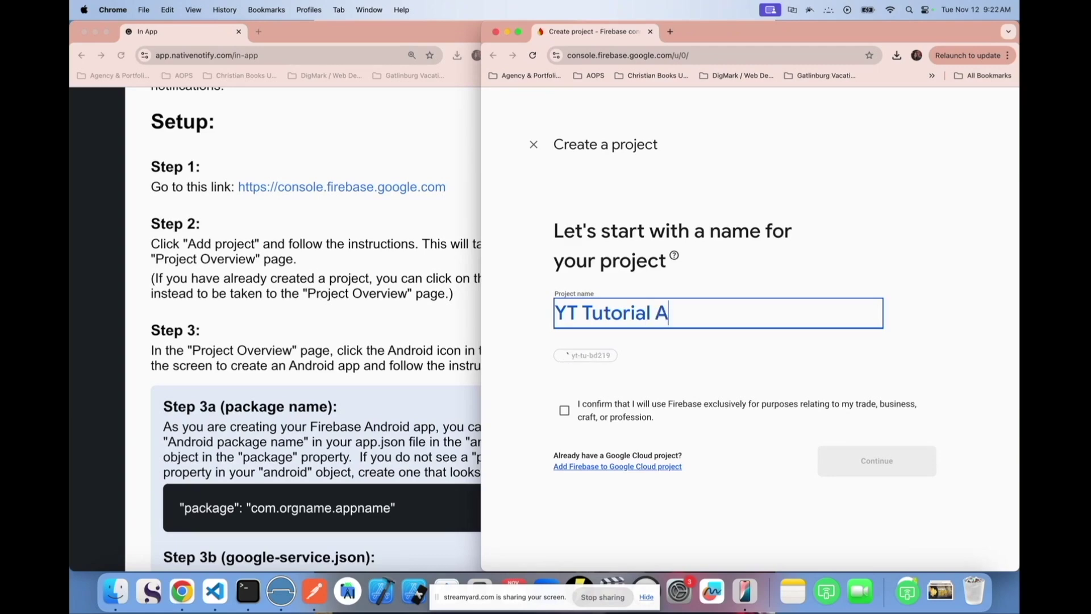
text(pps)
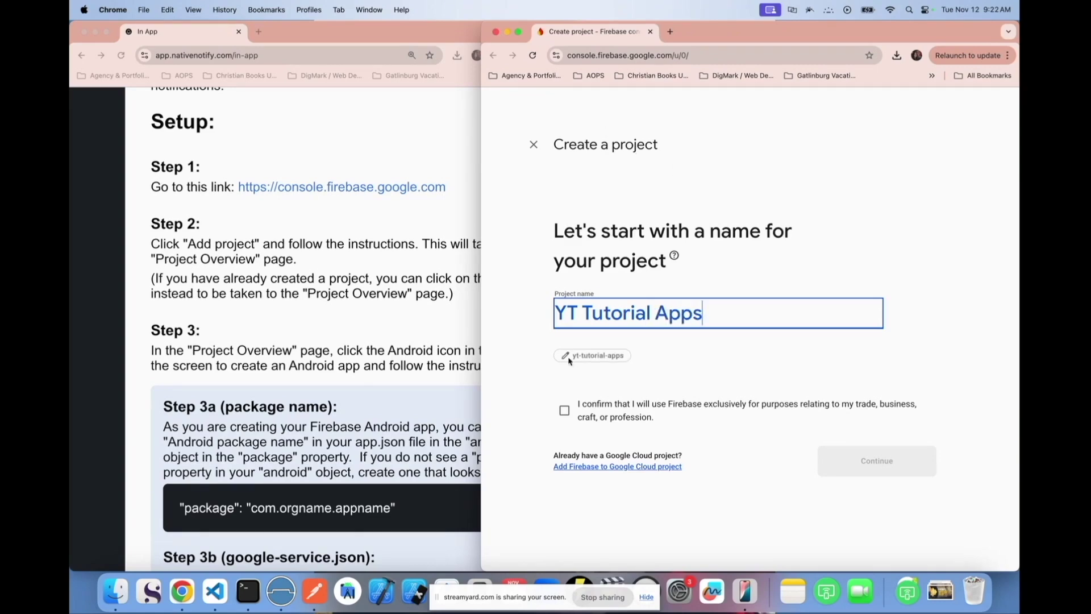
click(564, 410)
key(Return)
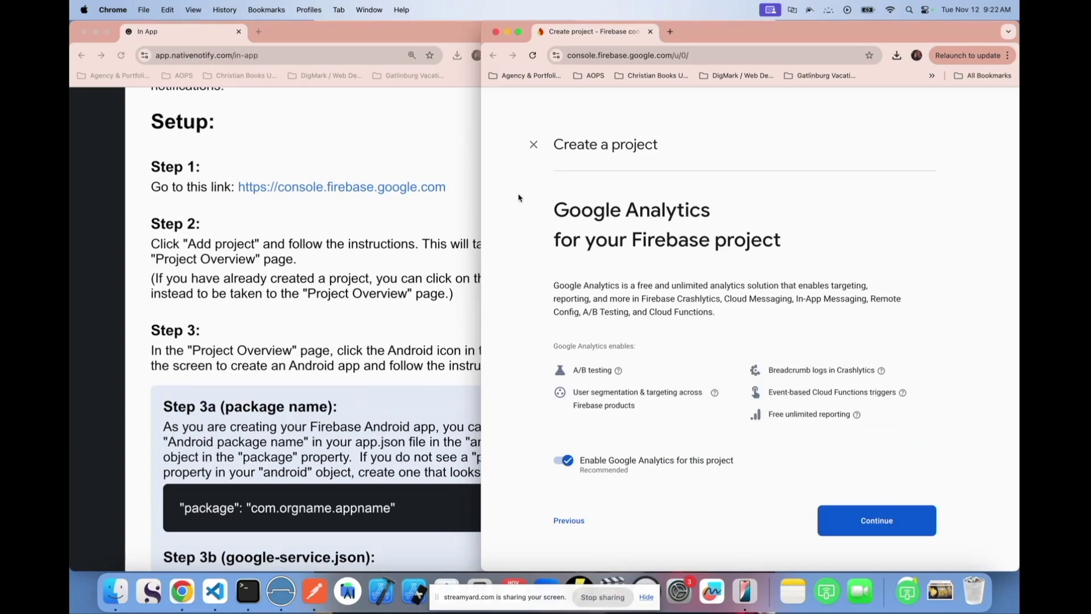
click(567, 462)
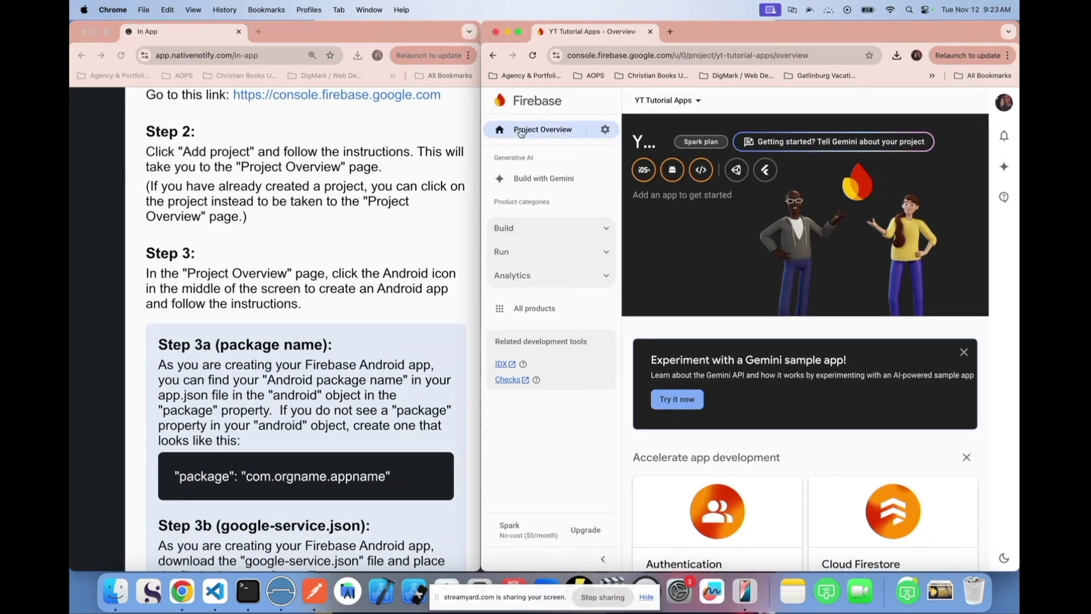
Step: Follow the guide's Step 3 and start adding an Android app to the YT Tutorial Apps project in Firebase
scroll(356, 222, down, 3)
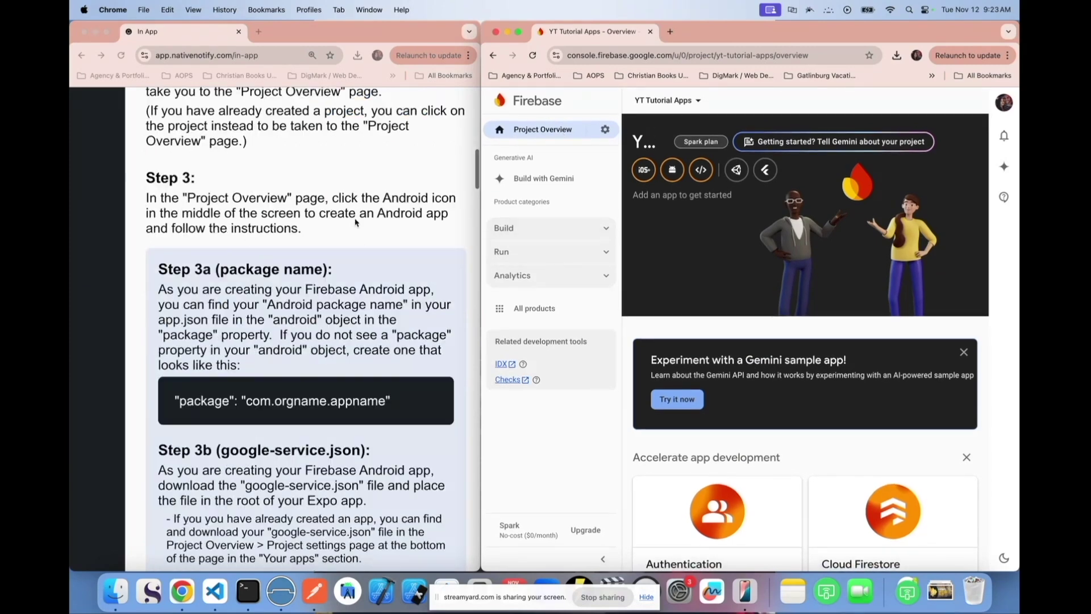
click(333, 198)
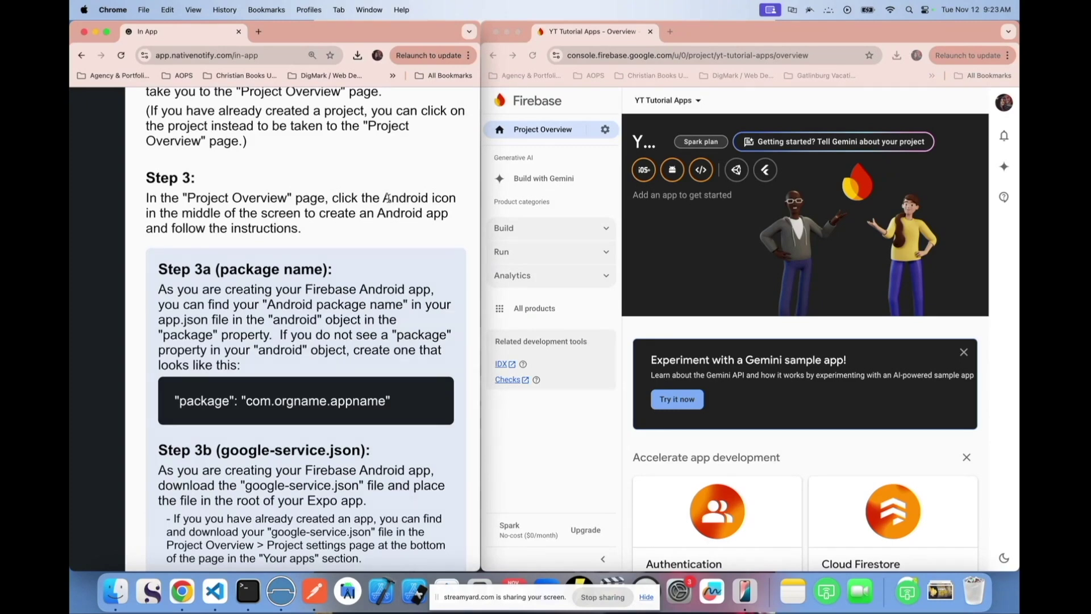
drag(384, 198, 455, 198)
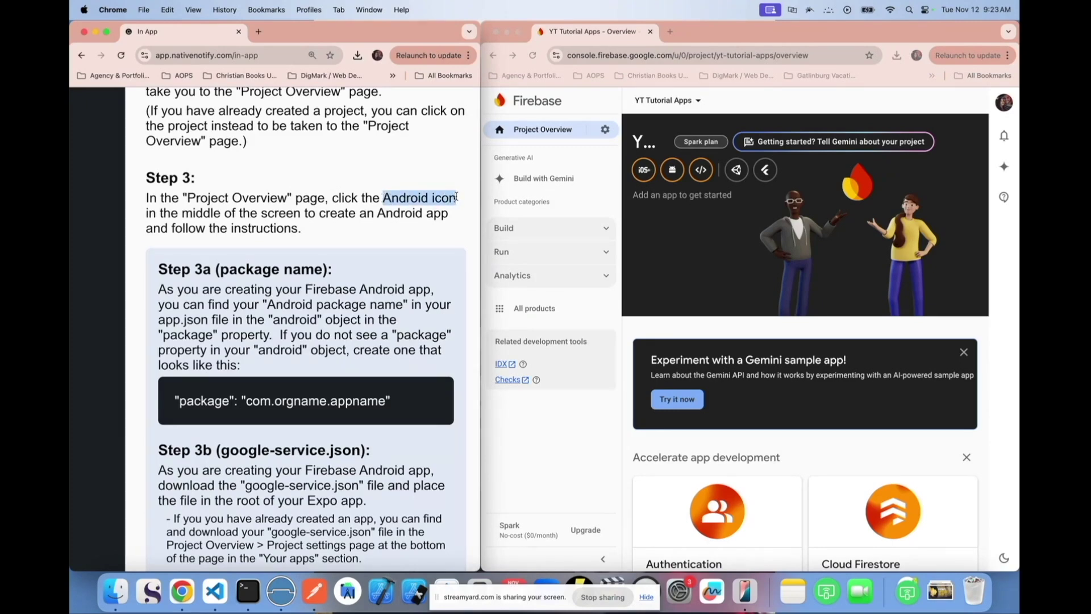
click(671, 178)
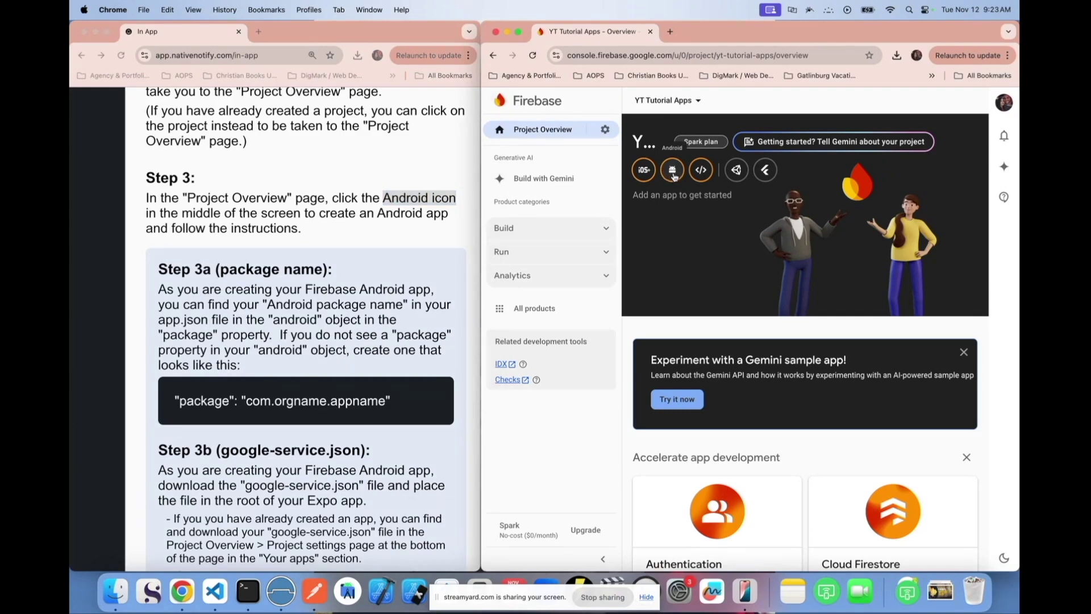
click(673, 171)
Step: Read the guide's Step 3a on the Android package name and copy its "package": "com.orgname.appname" line
scroll(321, 307, down, 5)
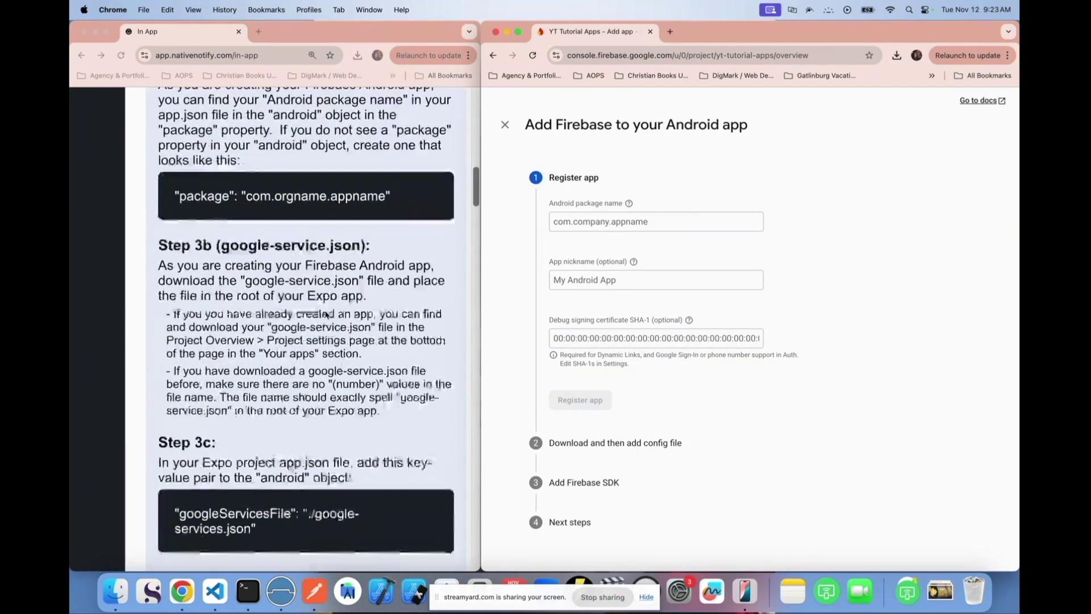
scroll(341, 261, up, 4)
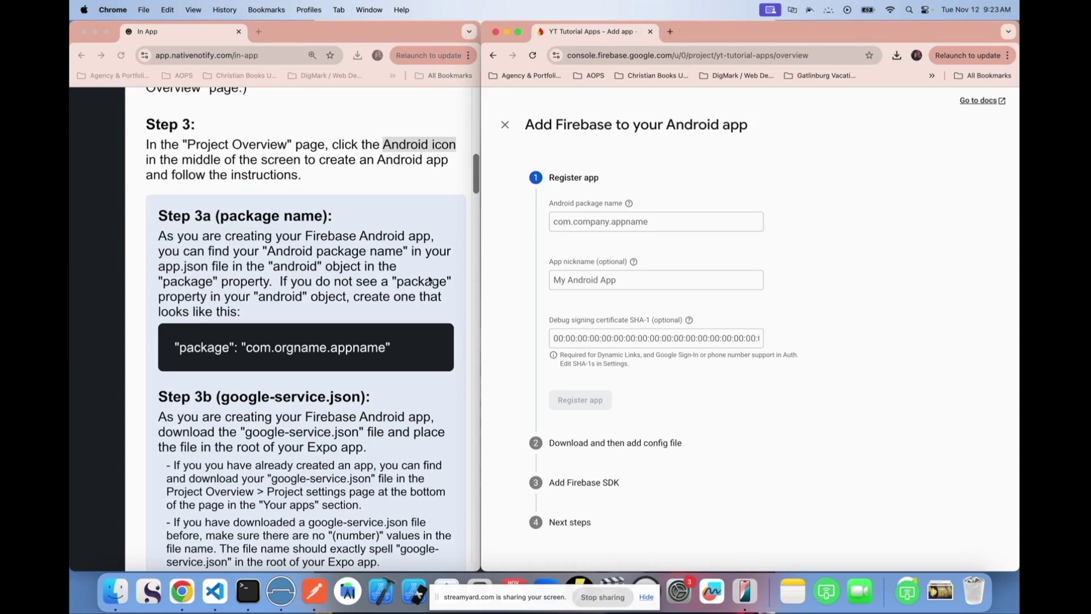
scroll(429, 279, down, 1)
mouse_move(629, 212)
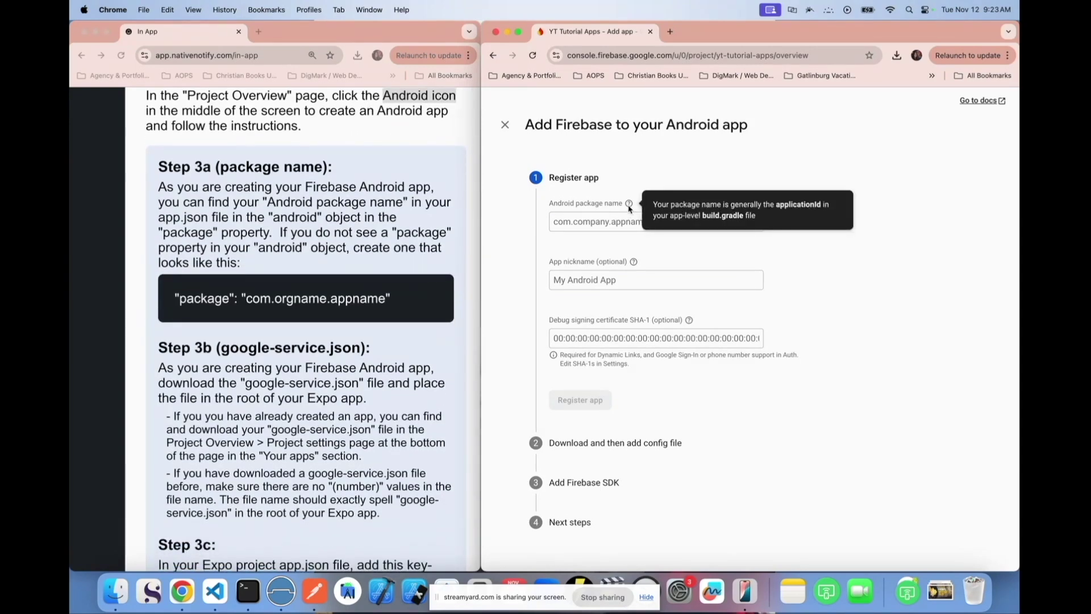
click(170, 205)
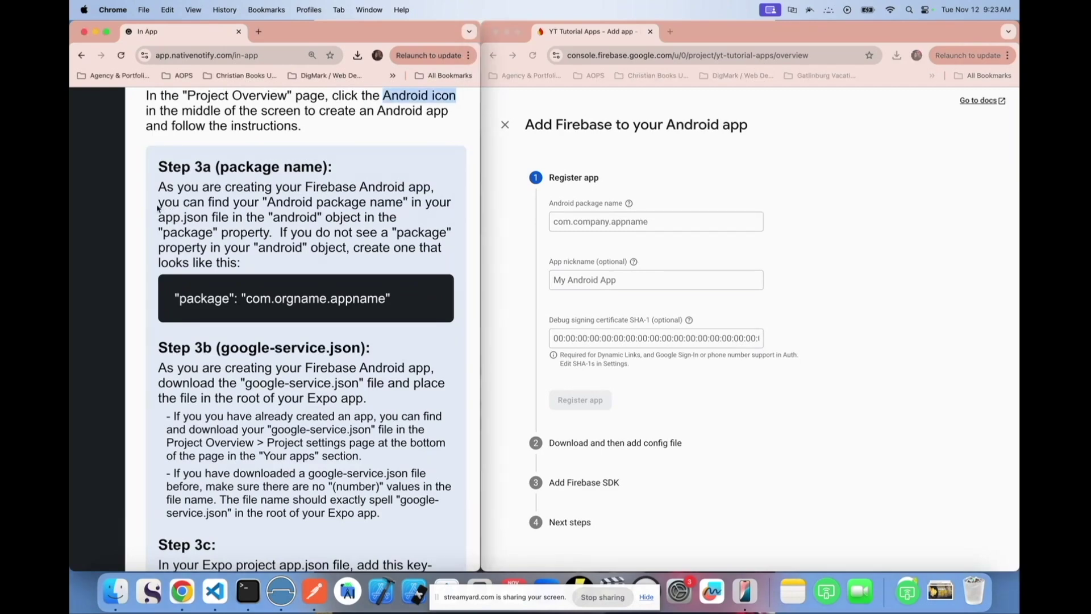
drag(159, 202, 263, 262)
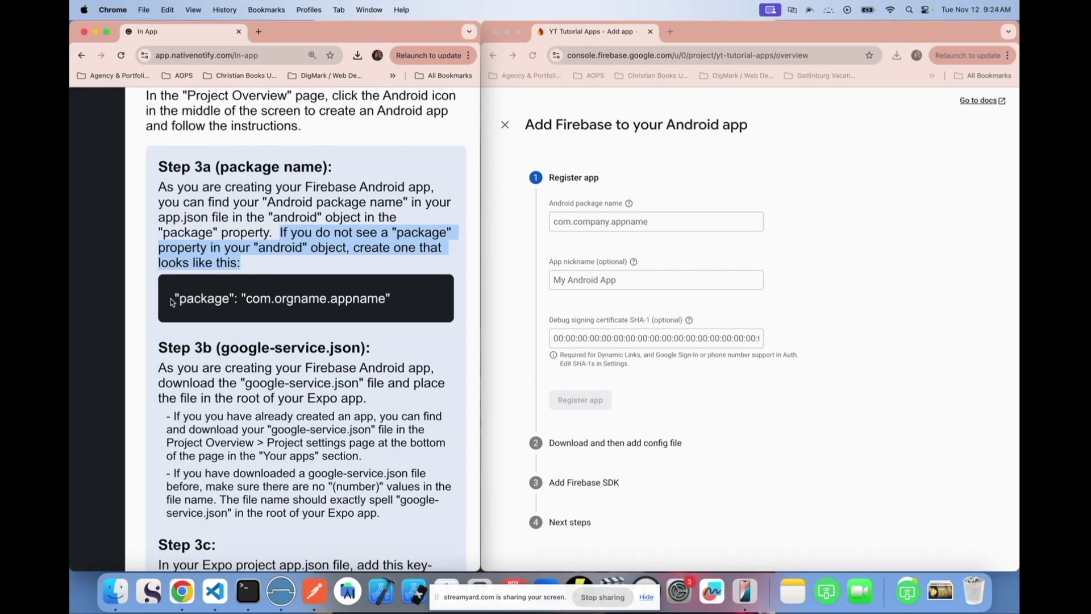
drag(174, 300, 401, 298)
key(super+c)
Step: Switch to VS Code and add "package": "com.orgname.appname" to the "android" object in app.json, after "adaptiveIcon"
key(super+Tab)
drag(410, 258, 410, 435)
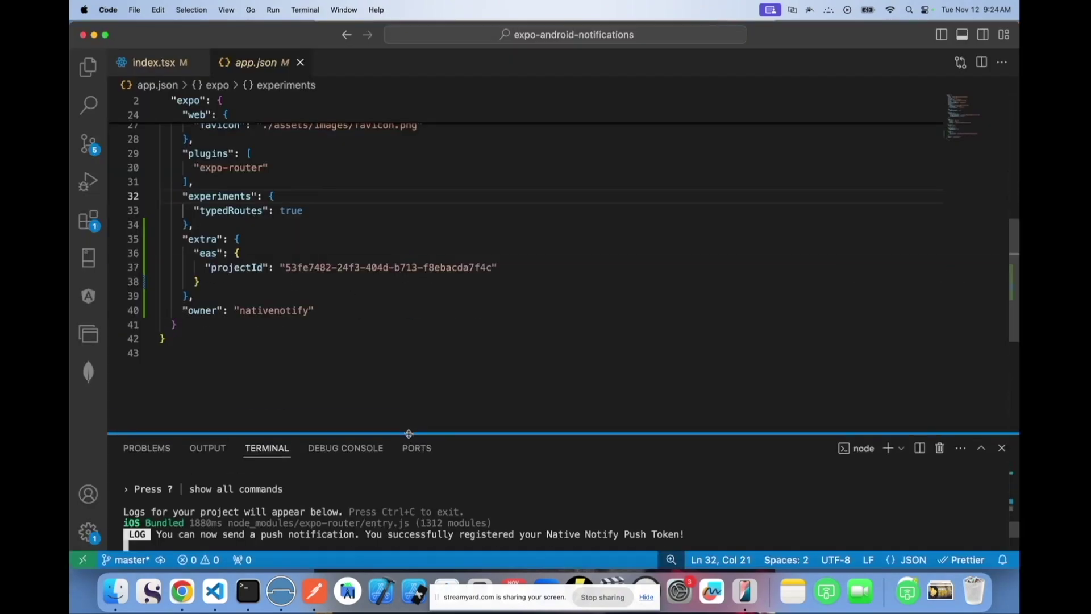
scroll(264, 169, up, 6)
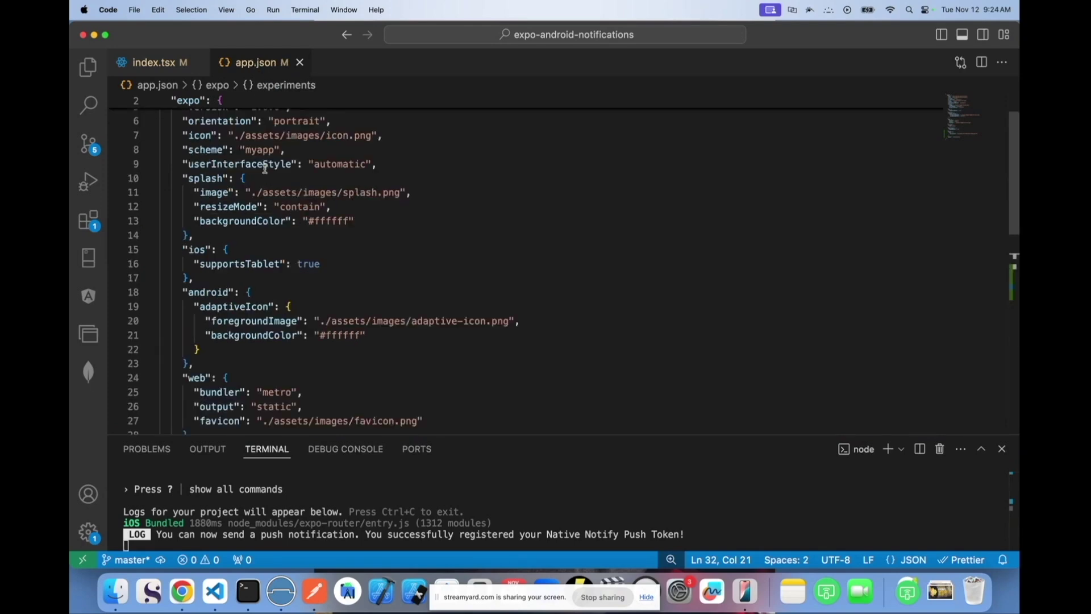
scroll(265, 169, down, 1)
double_click(216, 245)
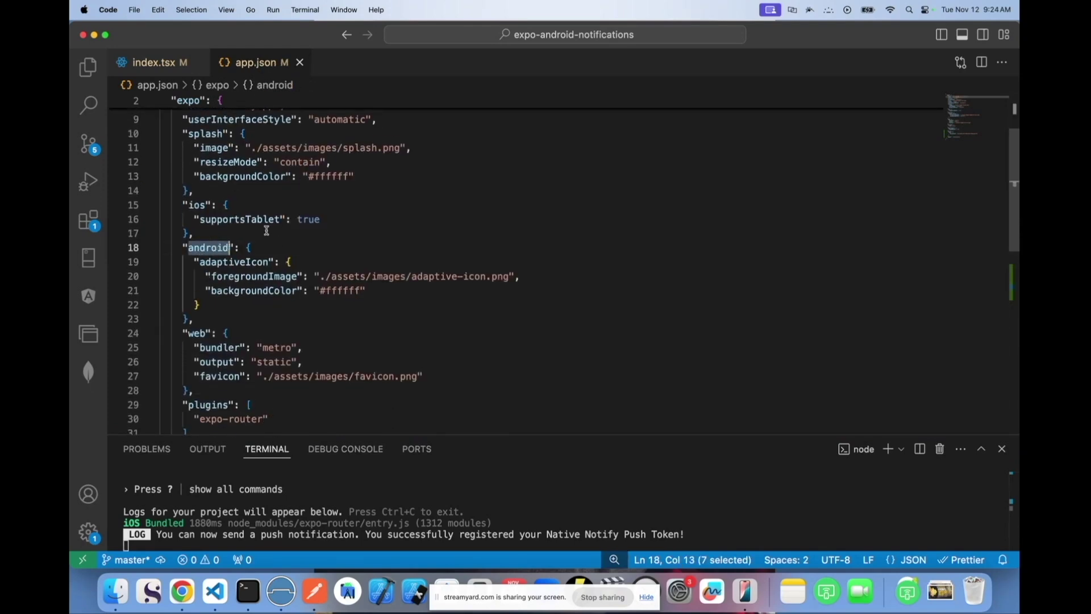
click(205, 306)
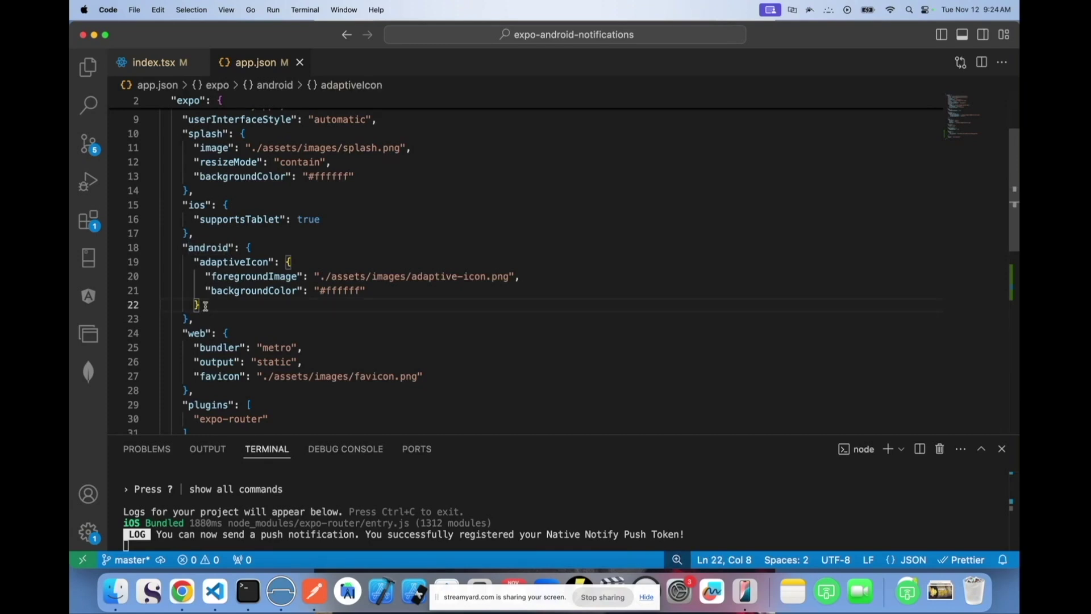
text(,)
key(Return)
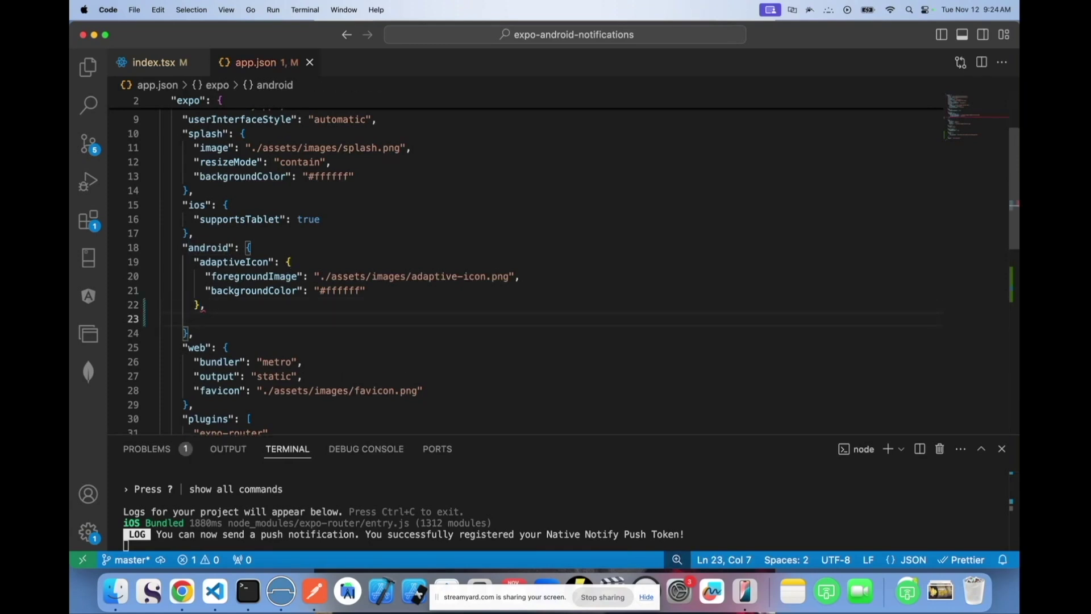
key(super+v)
key(ctrl+Left)
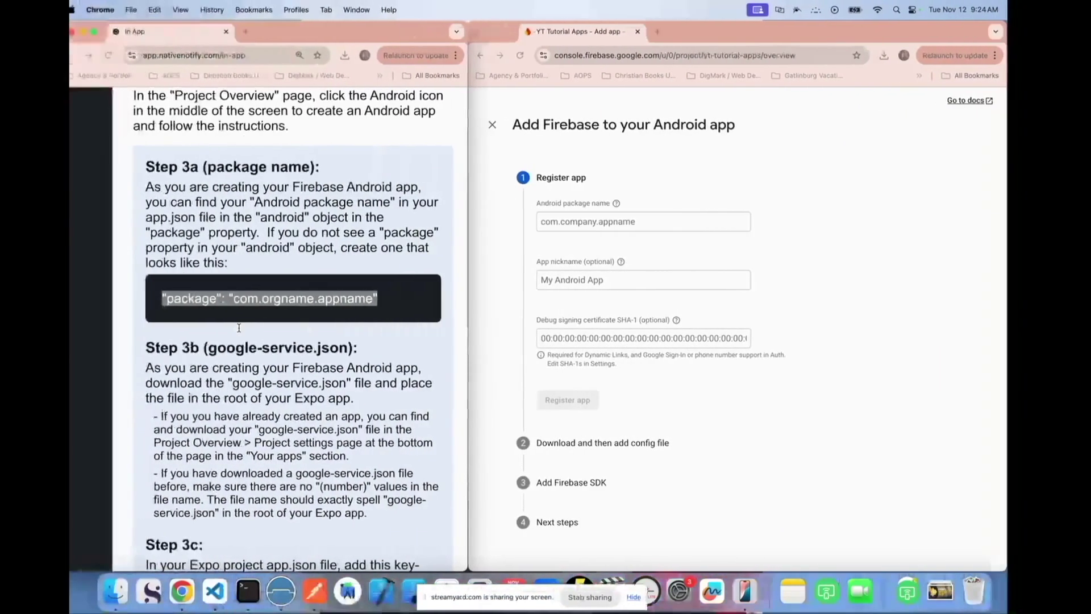
key(ctrl+Right)
Step: Change the Android "package" value in app.json to com.nativenotify.expofirebasev1
double_click(306, 318)
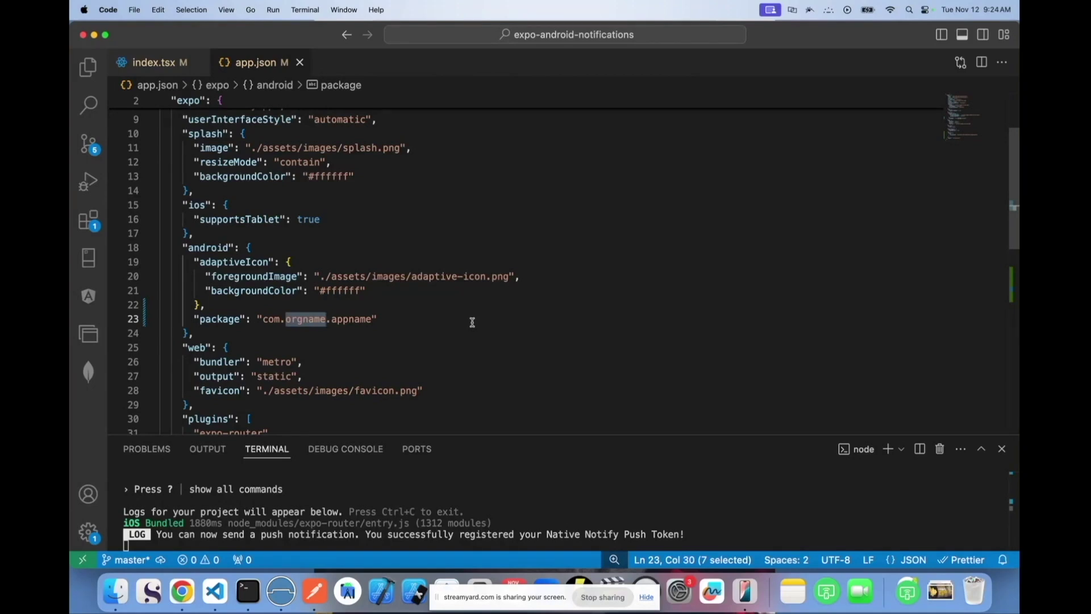
double_click(273, 320)
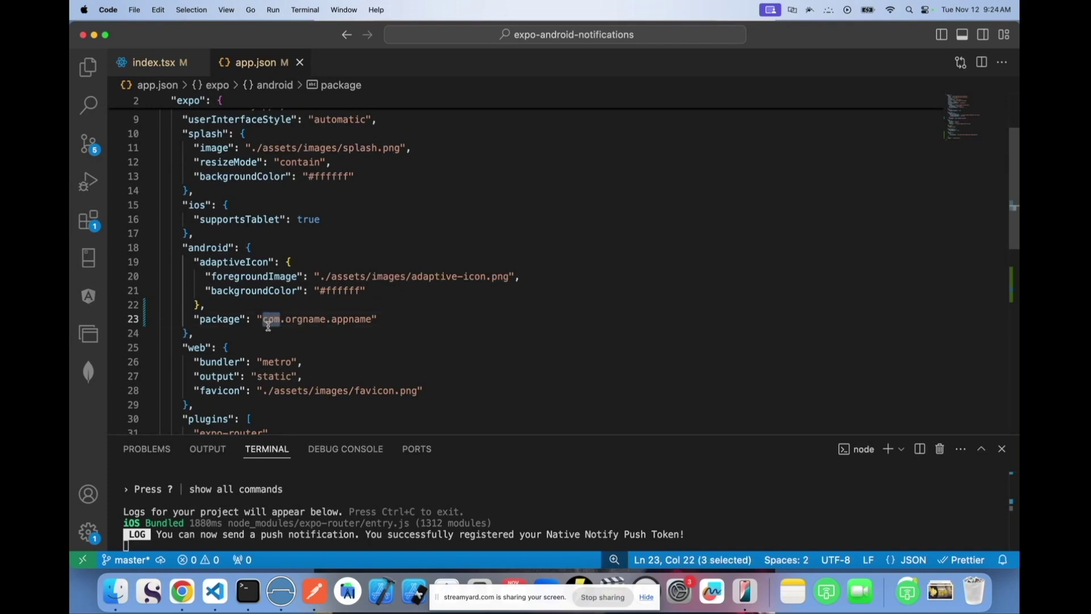
double_click(299, 320)
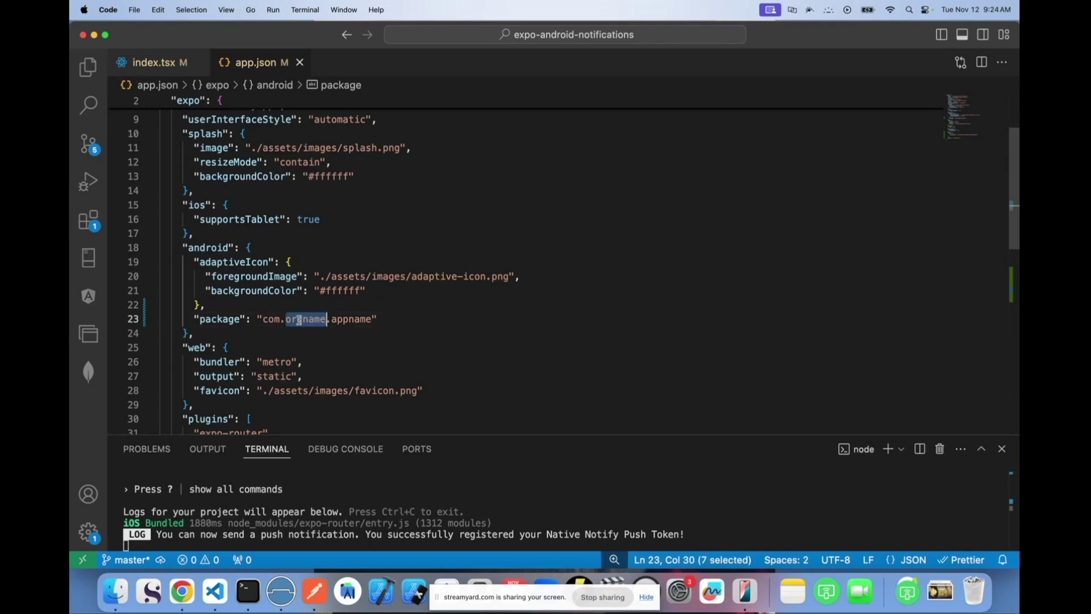
text(nativenotify)
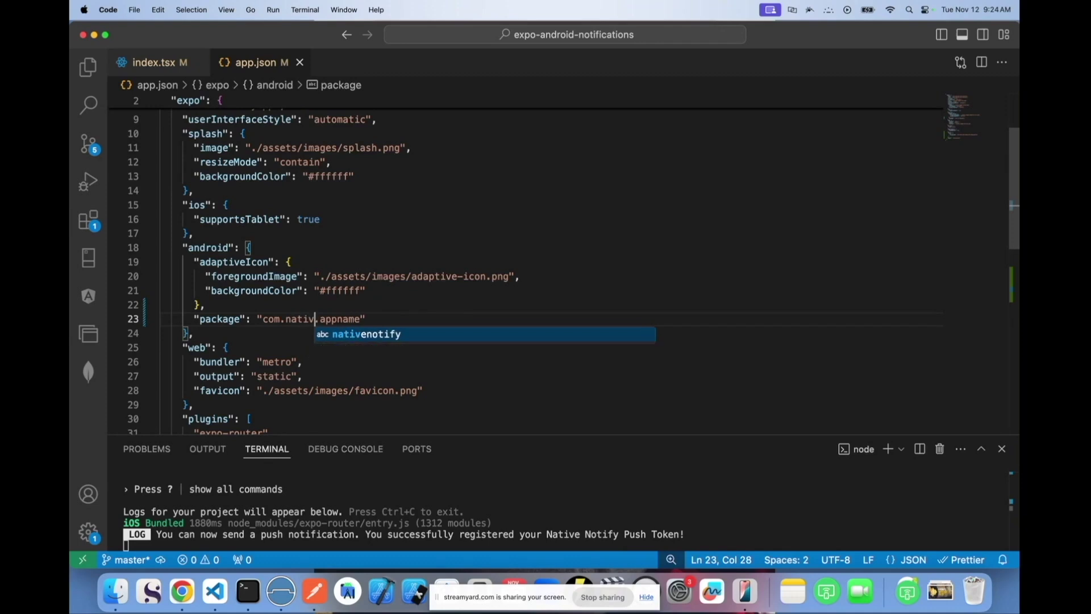
click(382, 295)
double_click(370, 320)
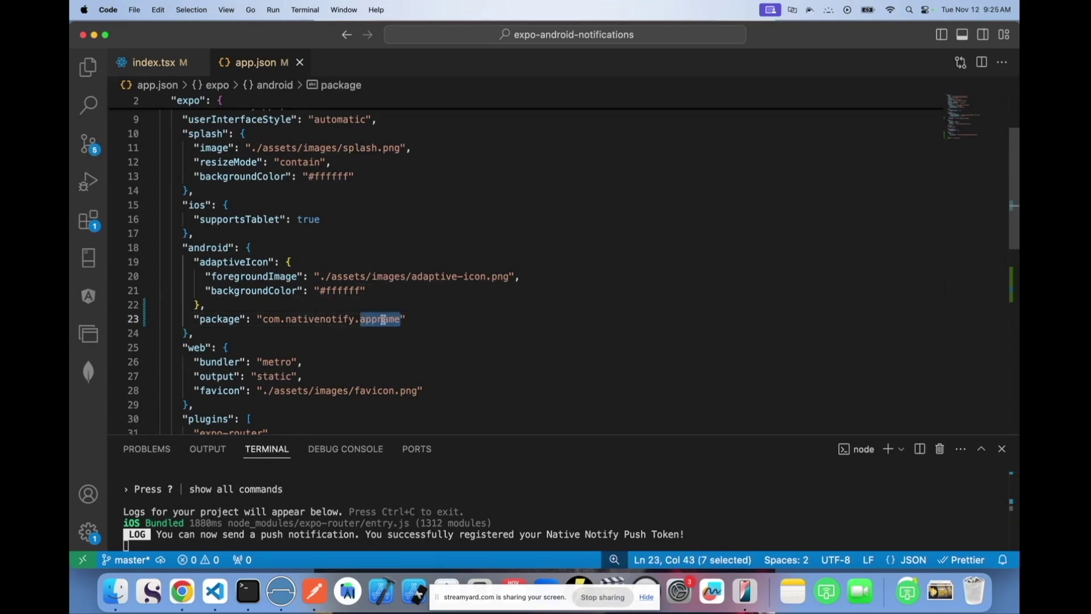
text(expo)
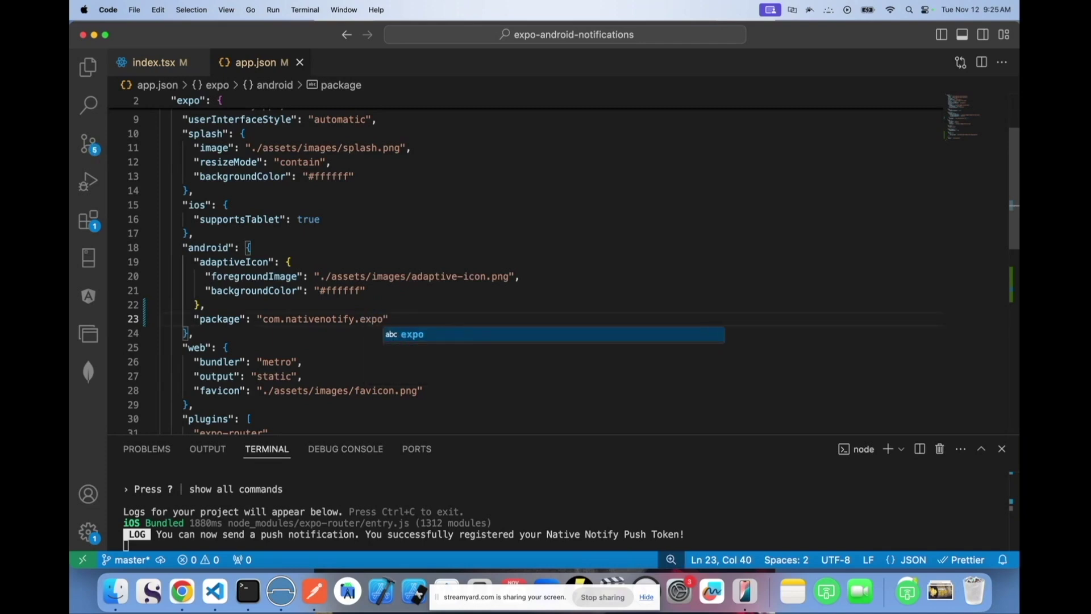
text(firebasev)
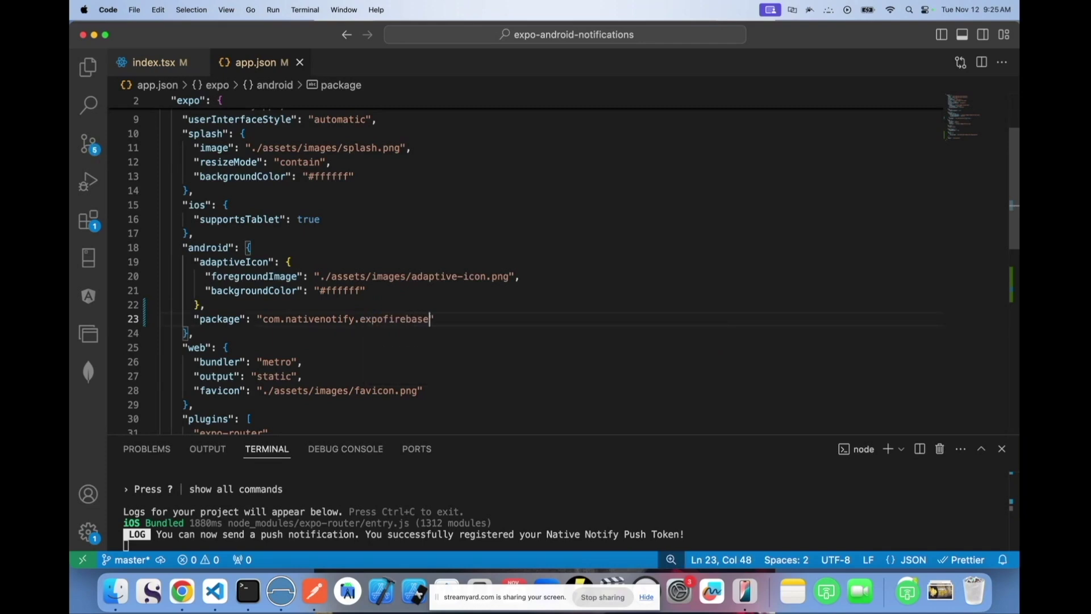
text(1)
Step: Copy the package name com.nativenotify.expofirebasev1 from app.json and enter it as the Android package name in Firebase in Chrome
drag(262, 320, 439, 315)
key(super+c)
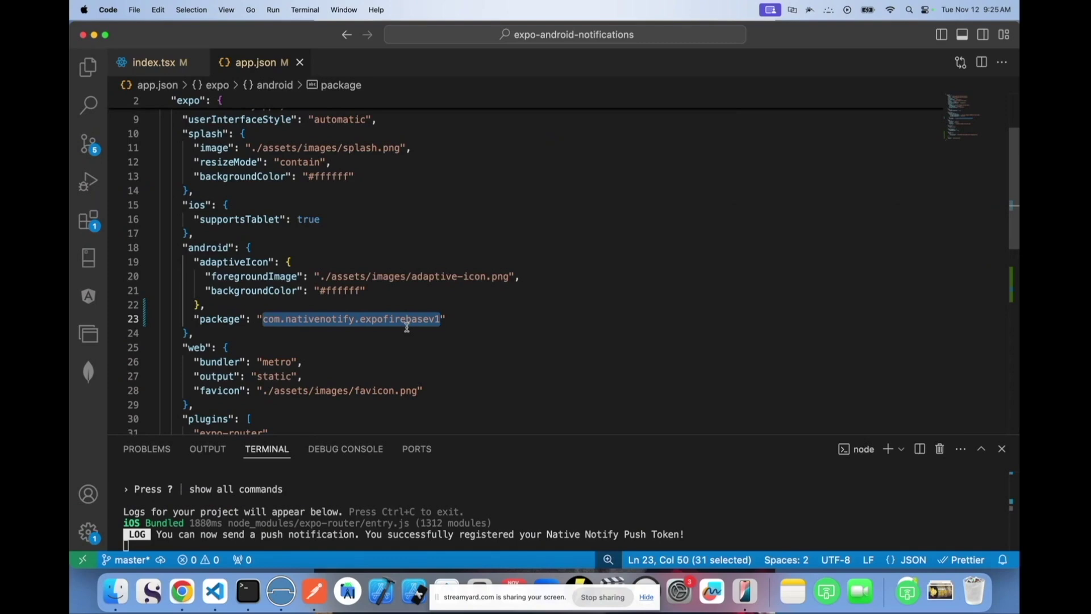
key(ctrl+Left)
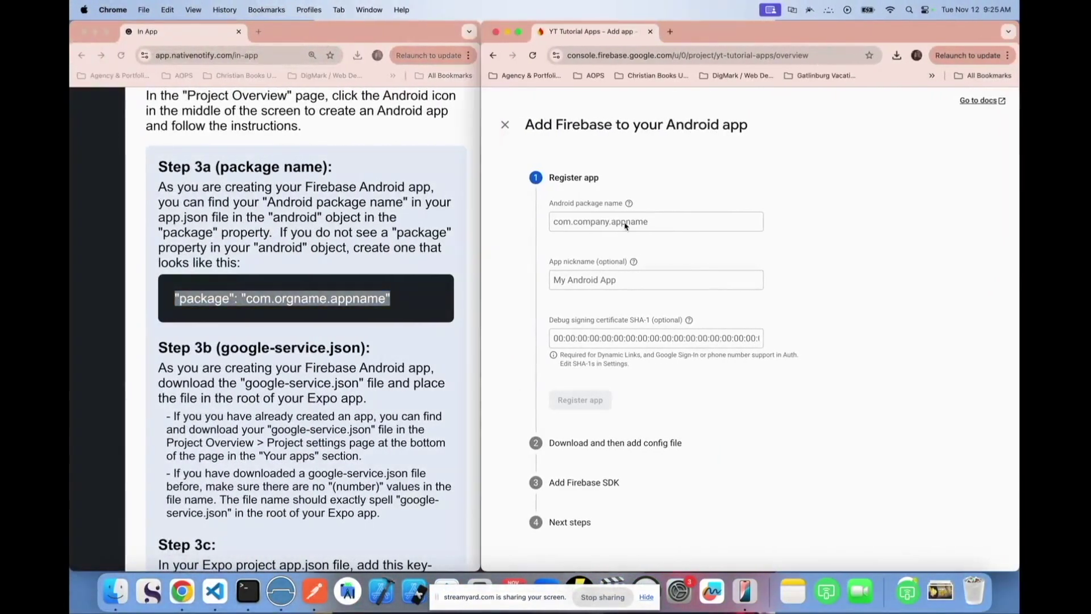
click(628, 221)
key(super+v)
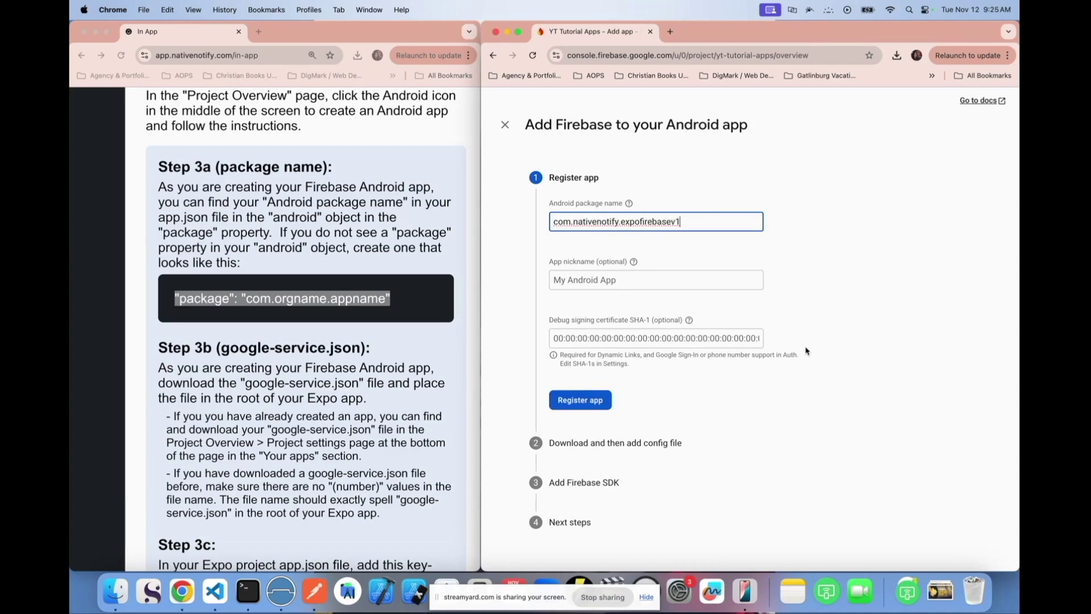
Step: Set the app nickname to "Expo Firebase v1" and register the Android app in Firebase
click(698, 282)
text(Expo Firebase v1)
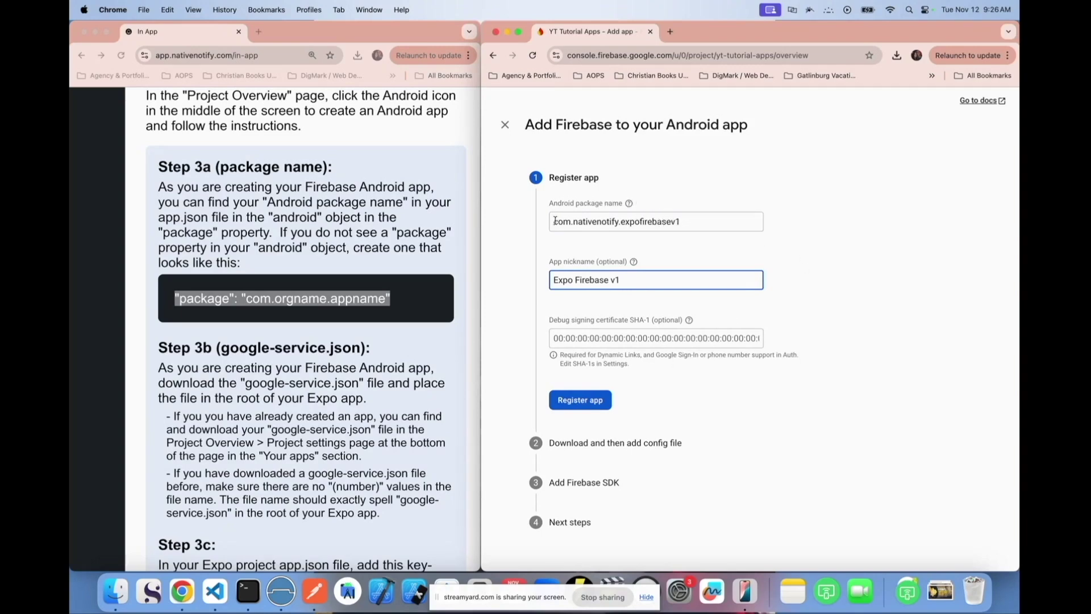
key(Return)
Step: Follow the guide's Step 3b and download the google-services.json config file from Firebase
scroll(270, 279, down, 3)
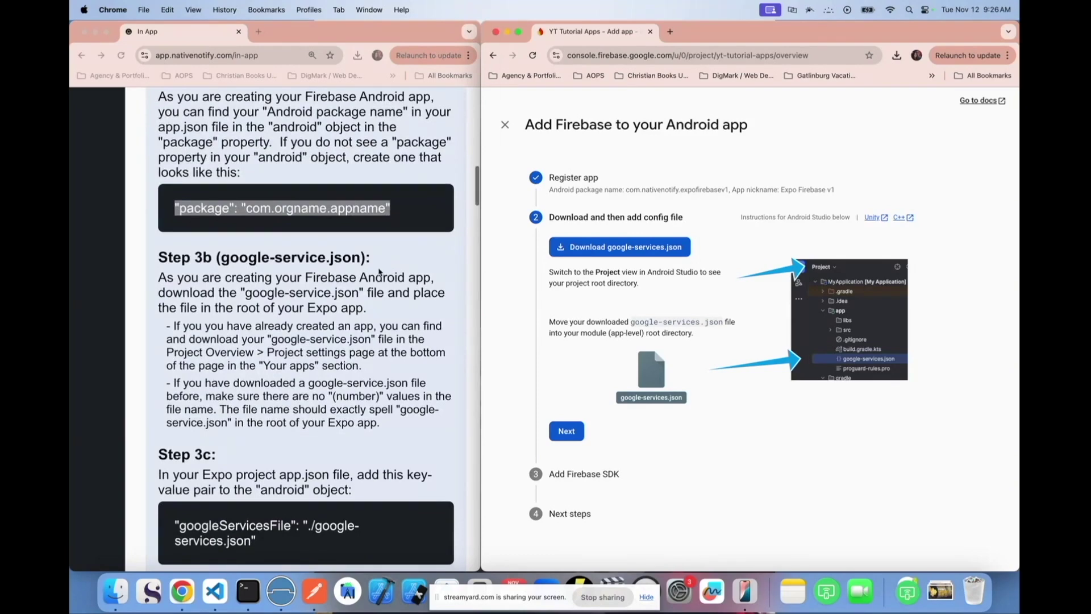
click(269, 279)
click(271, 280)
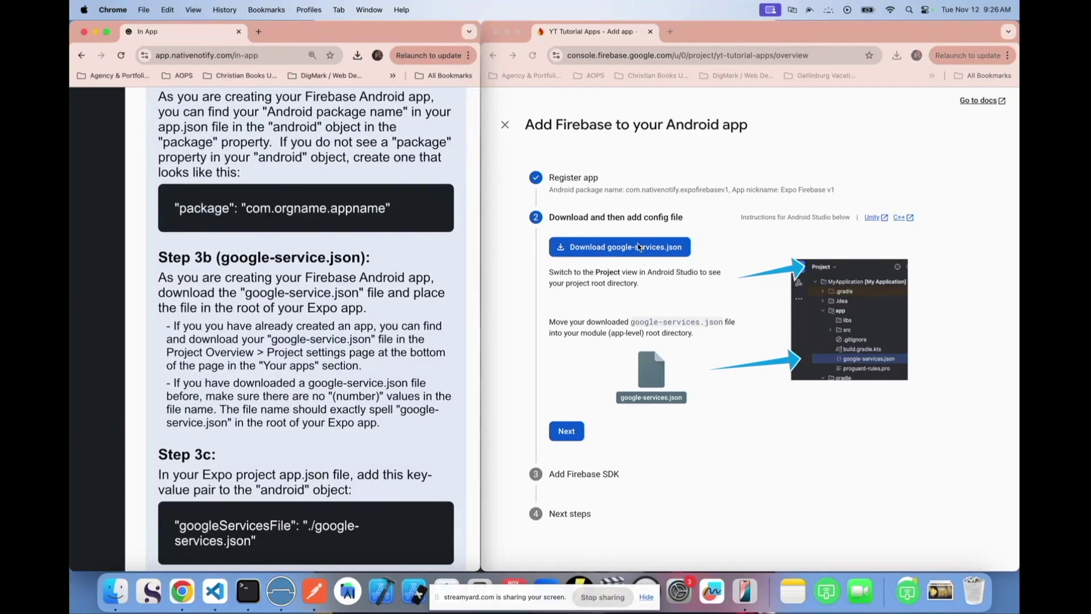
click(534, 257)
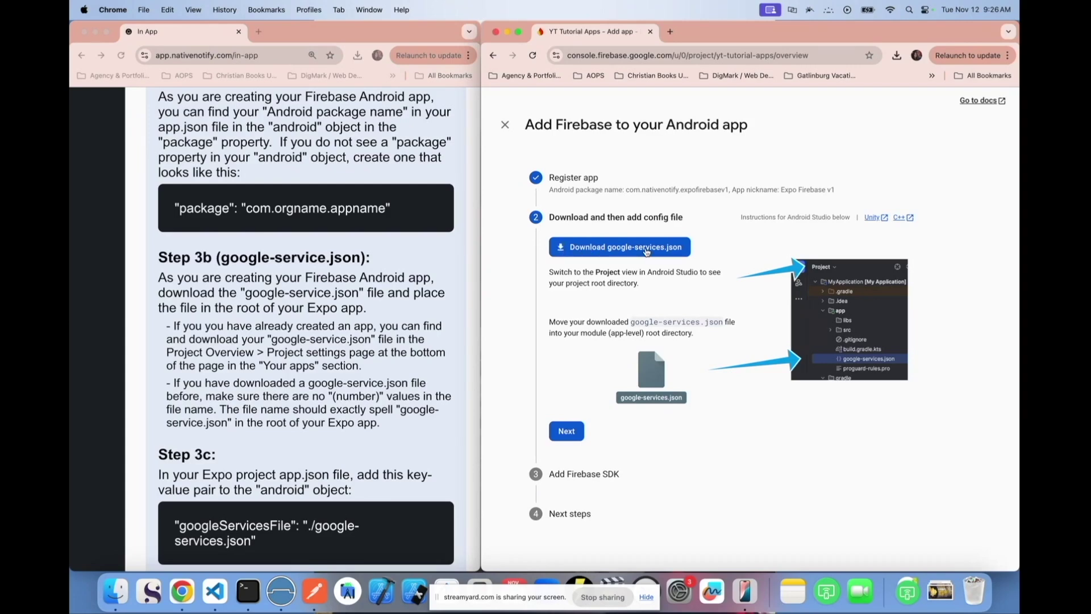
Step: Read the guide's Step 3b note on the exact file name required for the config file in the Expo app's root
click(239, 324)
scroll(240, 325, down, 3)
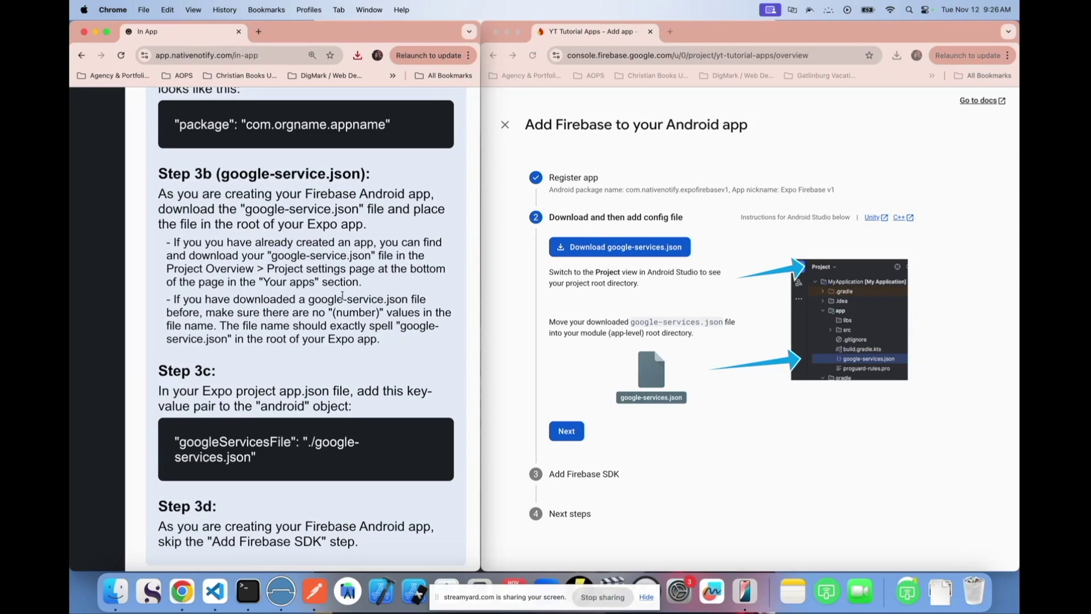
drag(173, 299, 397, 344)
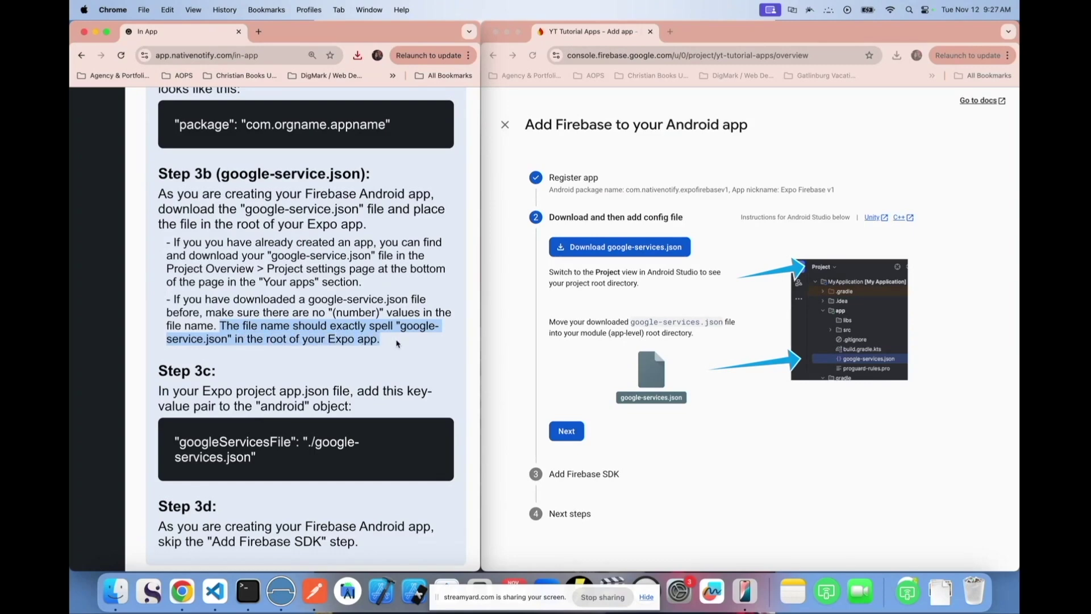
Step: Show the project's file explorer in VS Code, and place the downloaded google-services (21).json from Chrome's recent downloads on the desktop
click(897, 55)
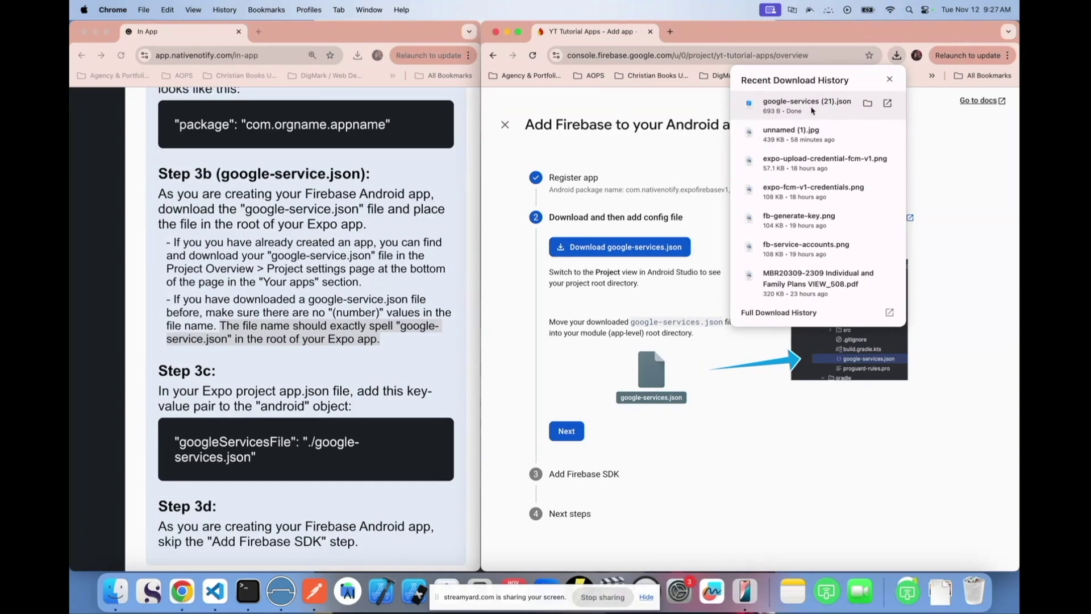
key(super+Tab)
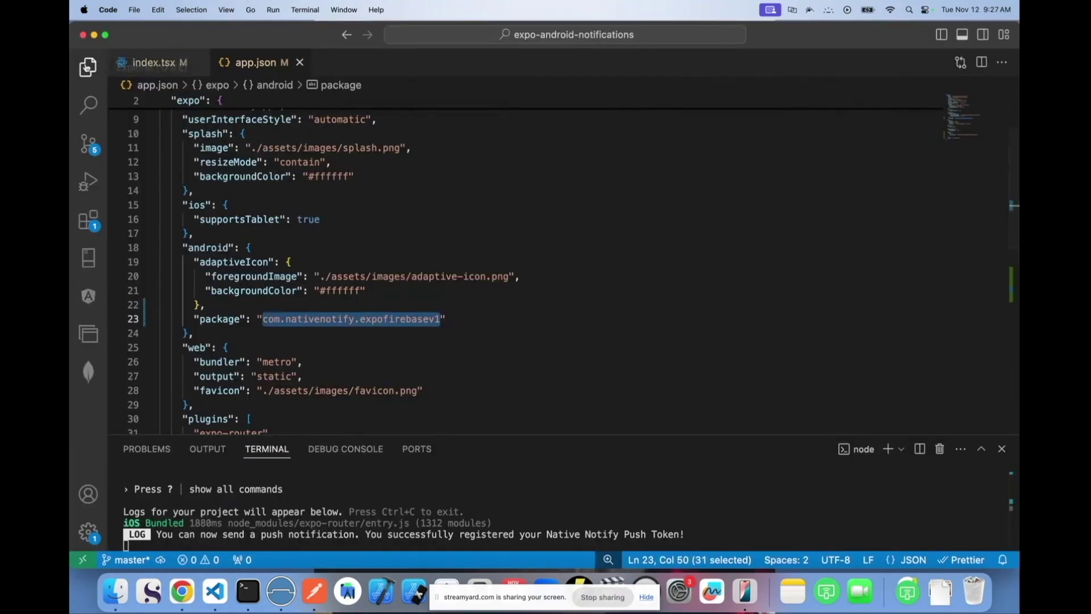
click(88, 67)
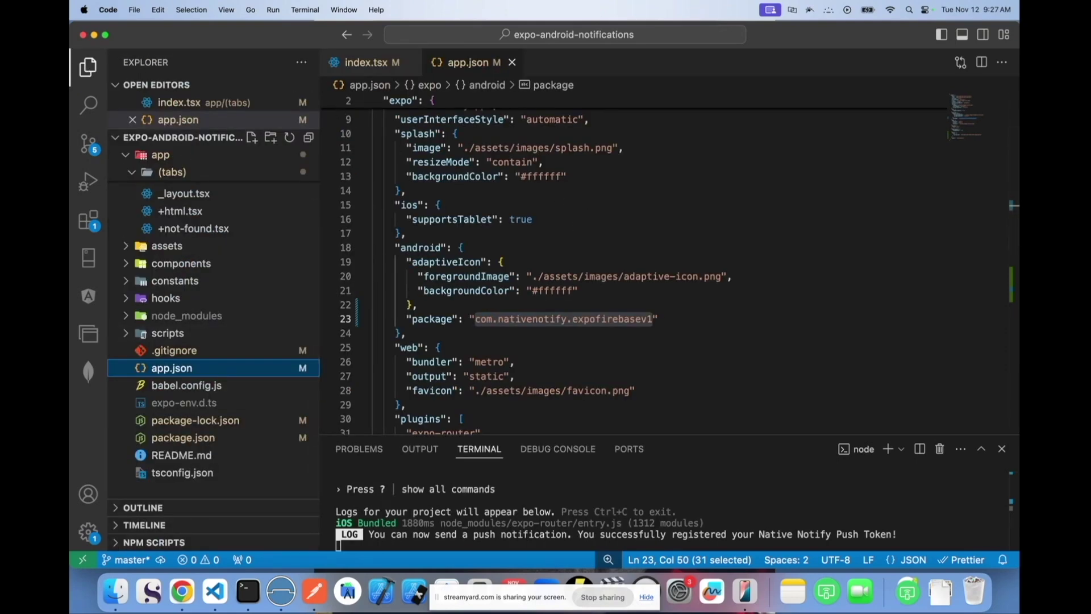
click(82, 35)
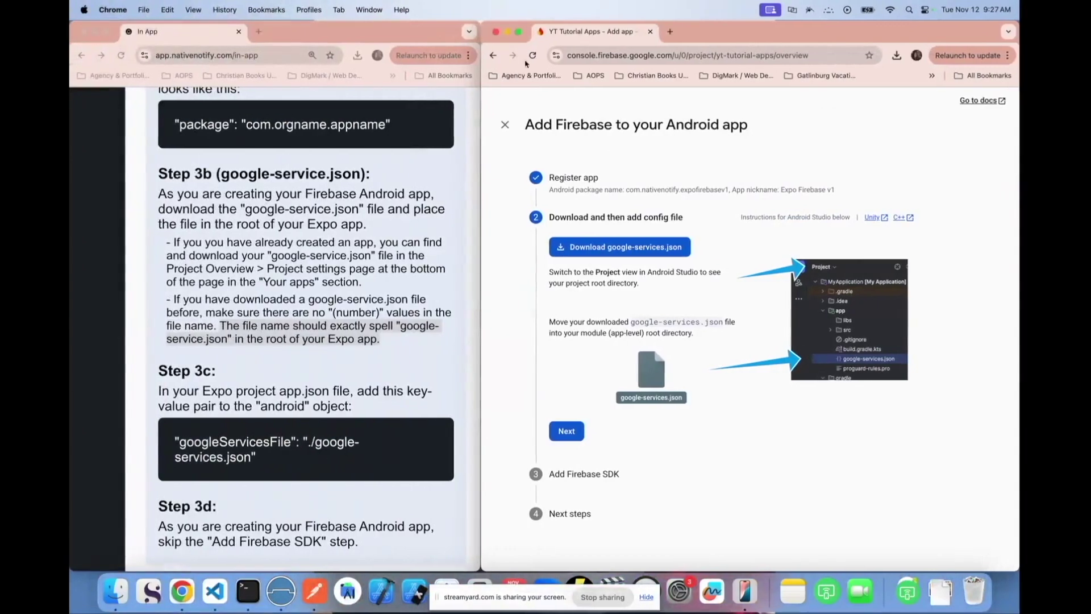
drag(304, 33, 350, 32)
click(897, 55)
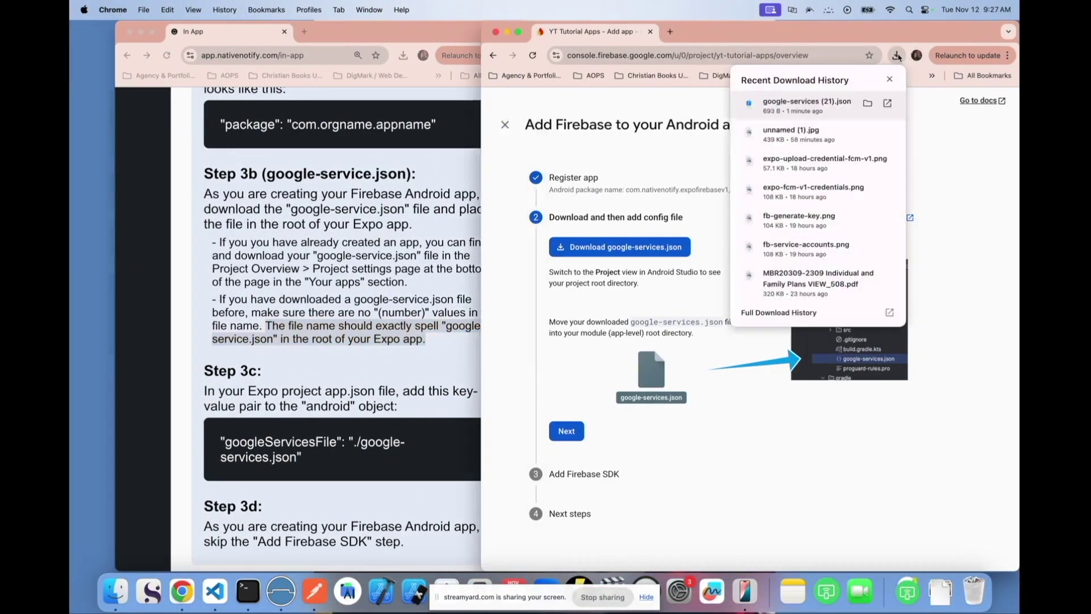
drag(806, 106, 97, 203)
Step: Switch to VS Code and add google-services (21).json from the desktop to the root of the expo-android-notifications project
key(super+Tab)
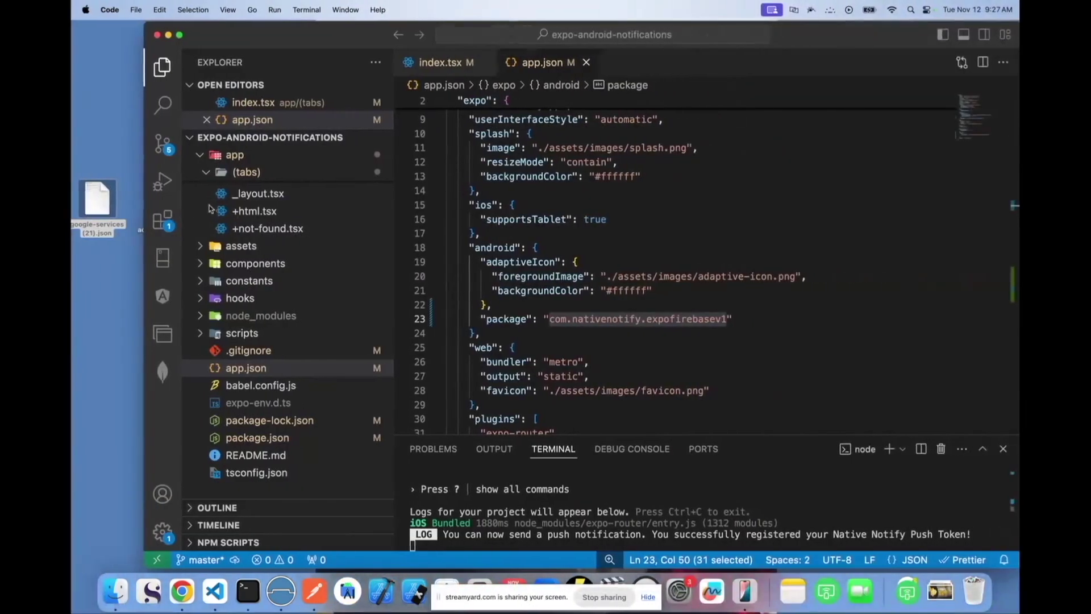
drag(94, 206, 241, 487)
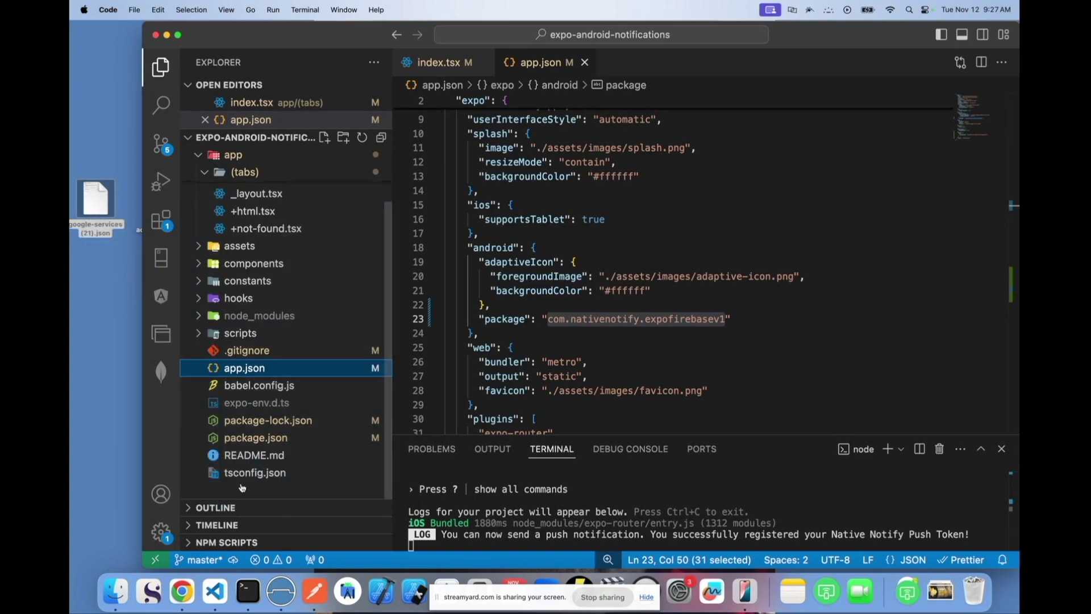
scroll(242, 487, down, 2)
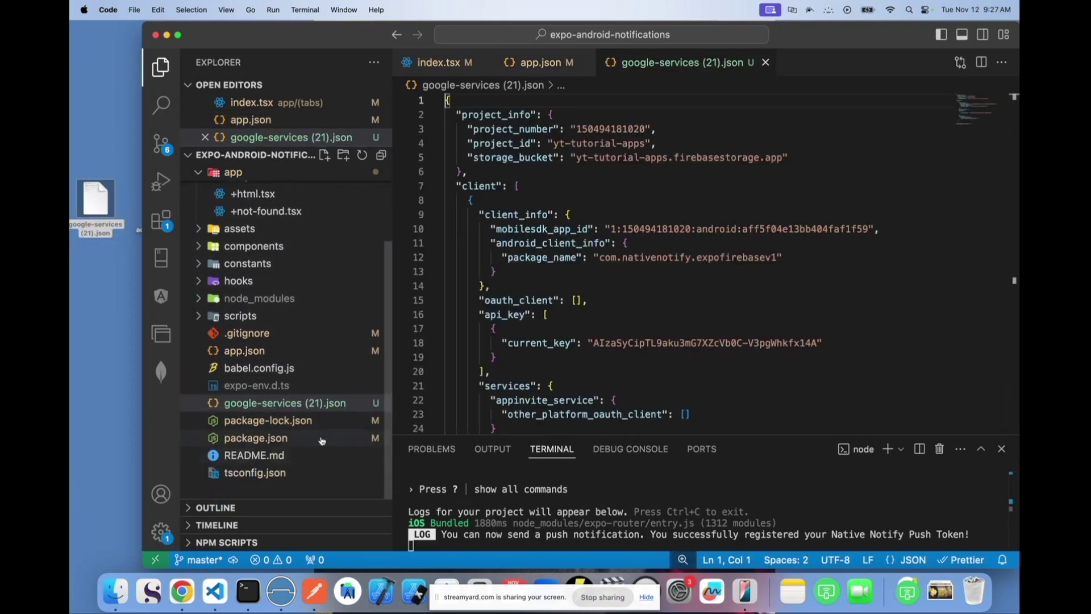
Step: Rename google-services (21).json in the project root to google-services.json
right_click(292, 408)
click(336, 524)
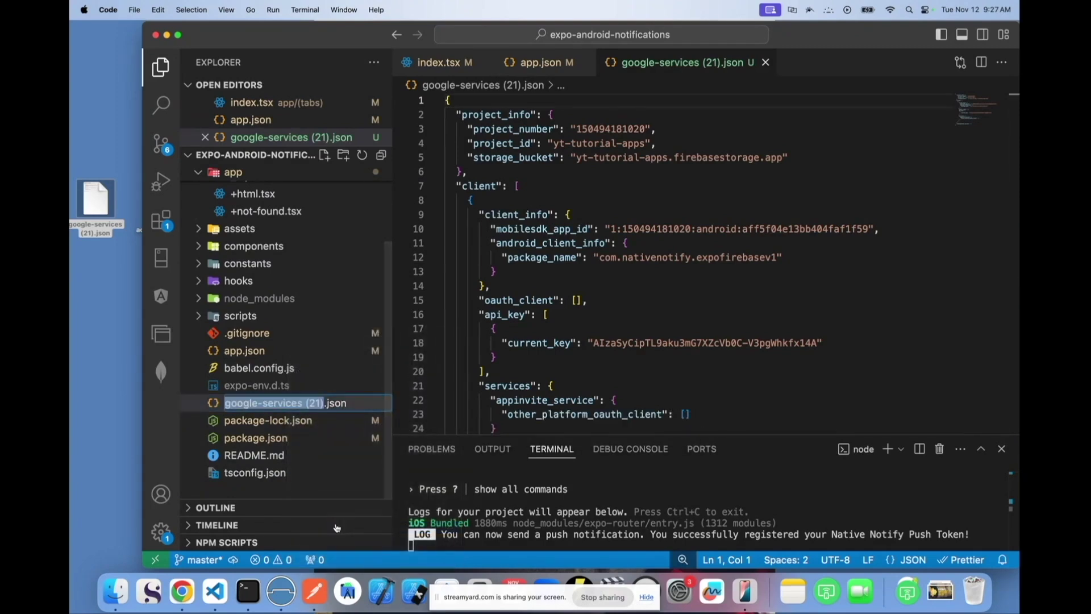
key(BackSpace)
key(BackSpace)
key(BackSpace)
key(BackSpace)
key(BackSpace)
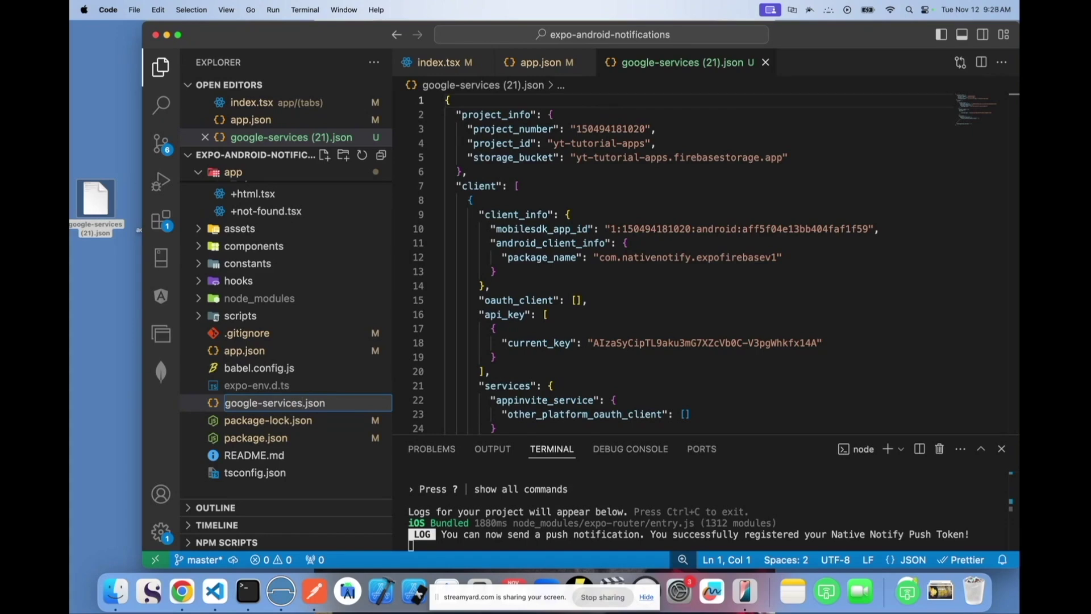
Step: Switch to Chrome and copy the "googleServicesFile": "./google-services.json" line from the guide's Step 3c
key(super+Tab)
scroll(215, 244, down, 2)
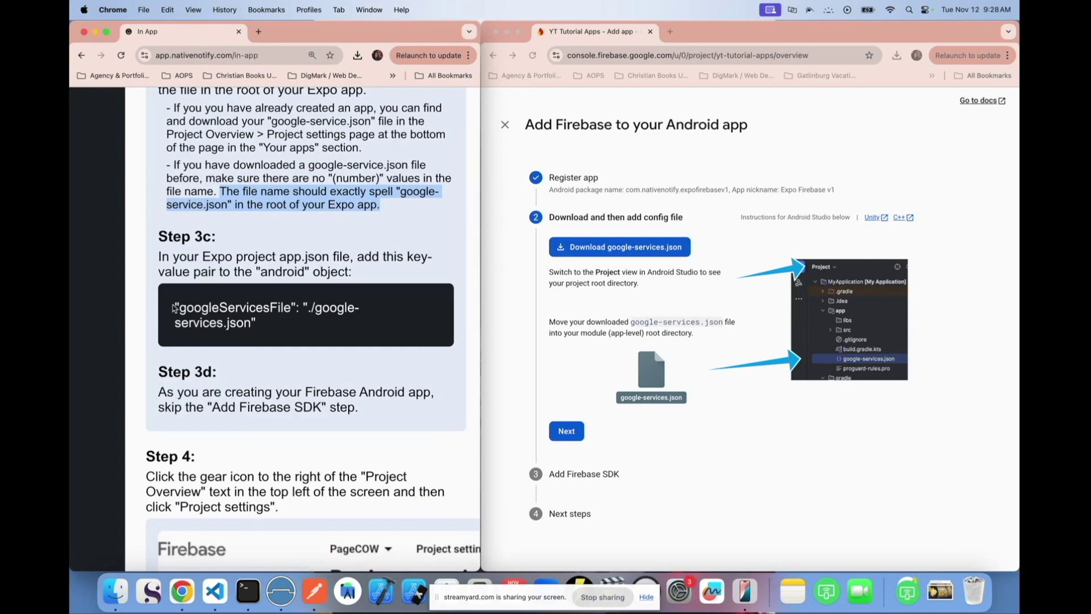
drag(175, 308, 285, 326)
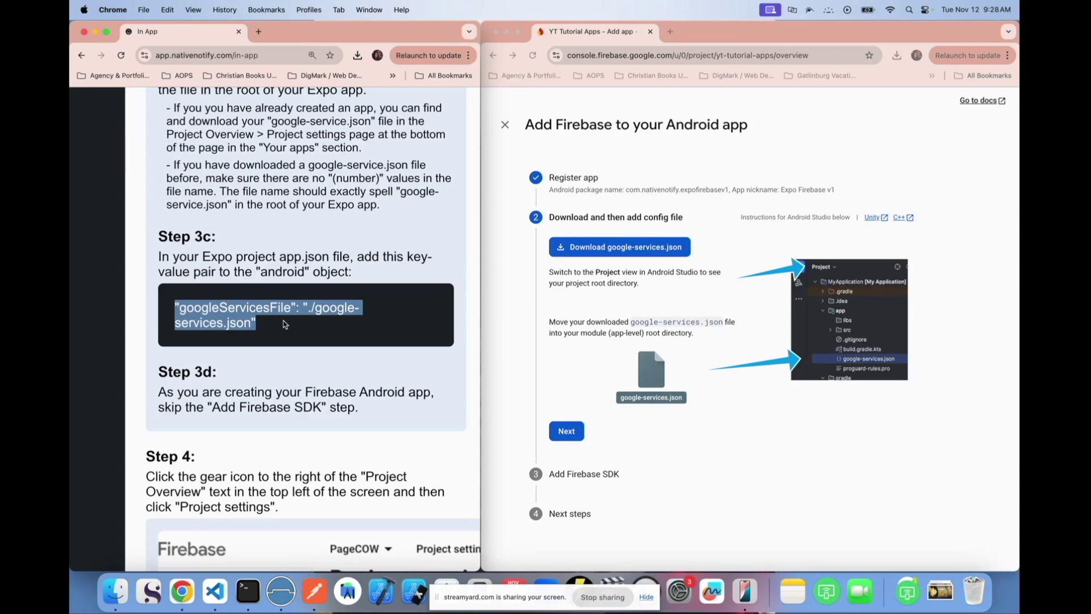
key(super+c)
Step: Switch to VS Code and add "googleServicesFile": "./google-services.json" after "package" in the "android" object of app.json
key(super+Tab)
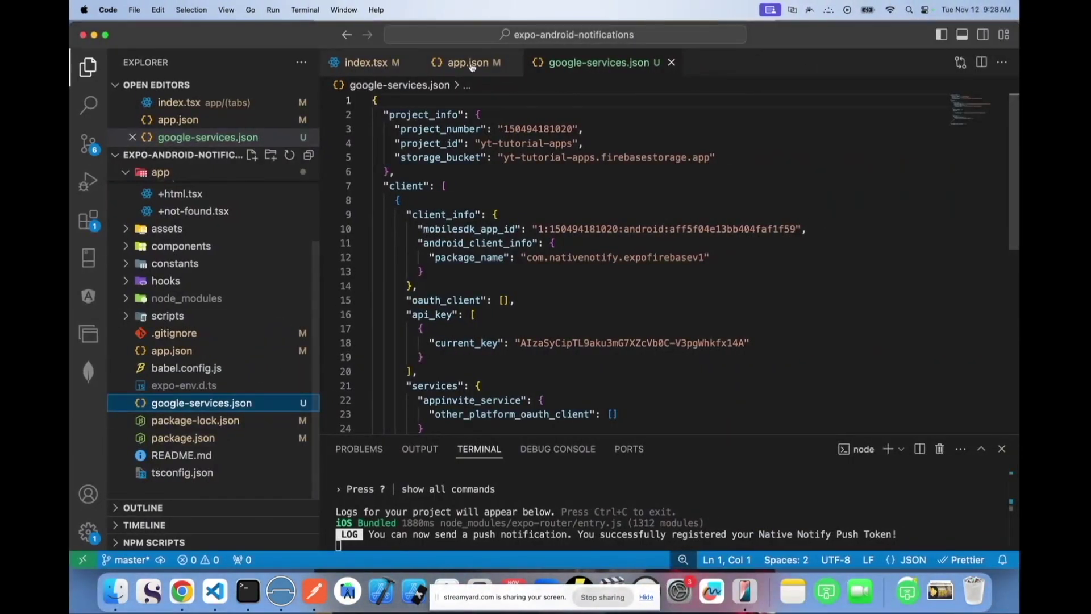
click(463, 62)
key(super+b)
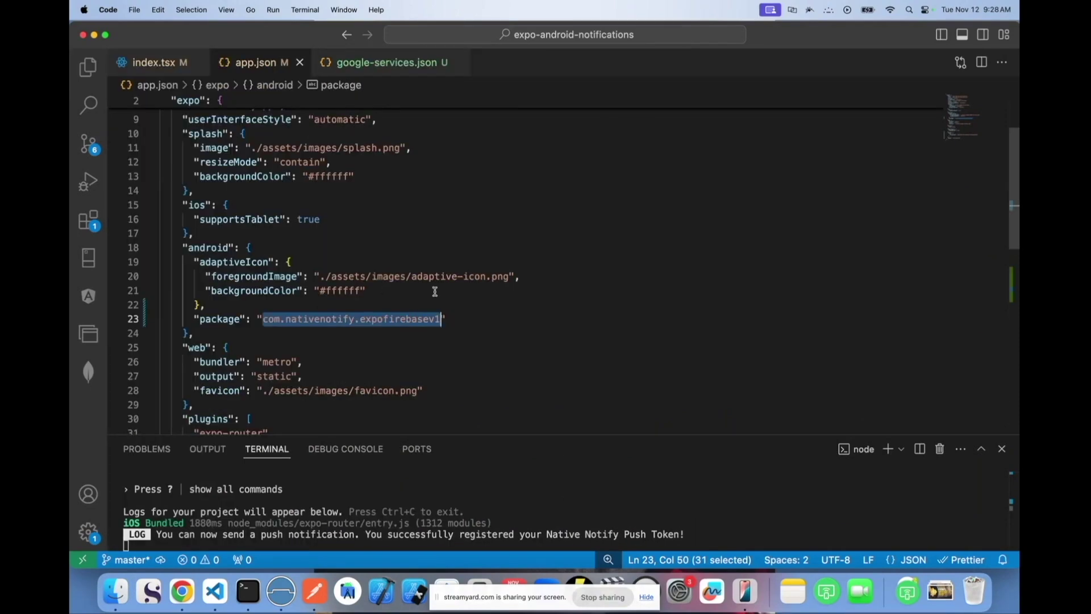
click(460, 318)
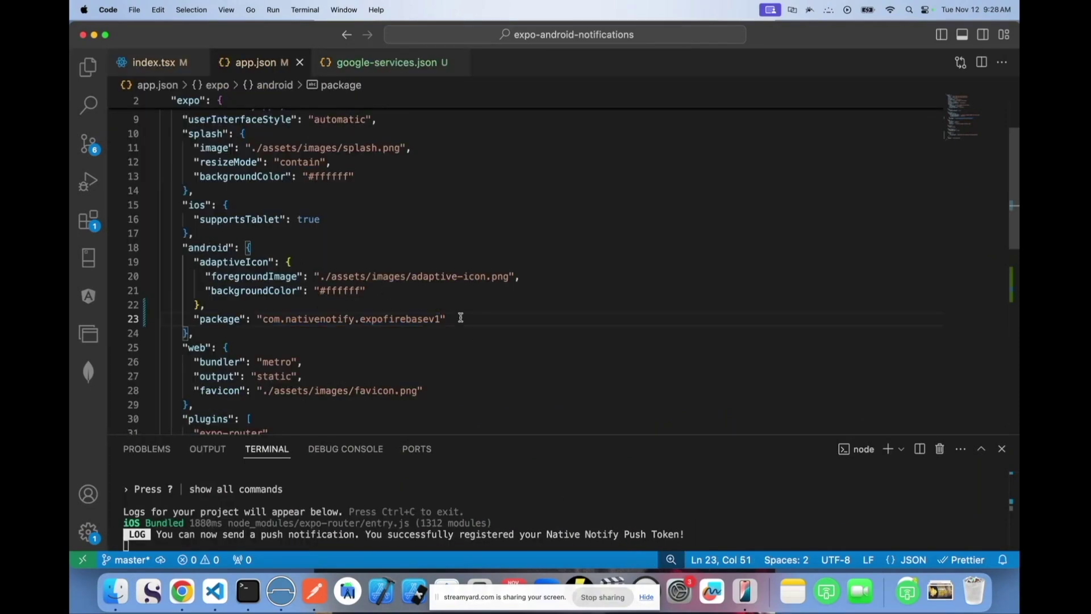
text(,)
key(Return)
key(super+v)
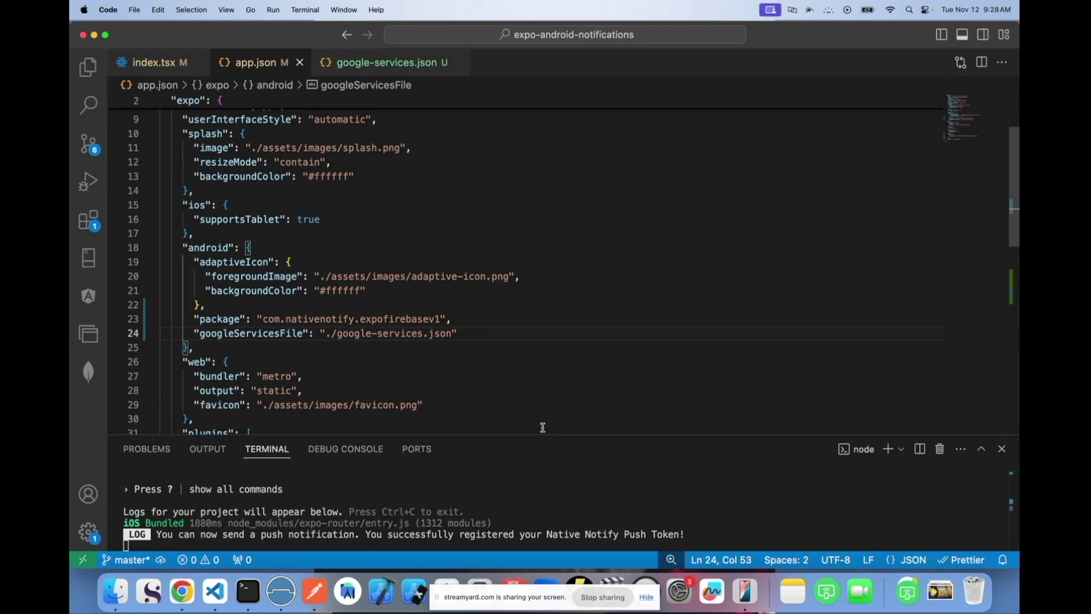
Step: Switch to Chrome and continue the Firebase Android setup from the config file stage to Add Firebase SDK
key(super+Tab)
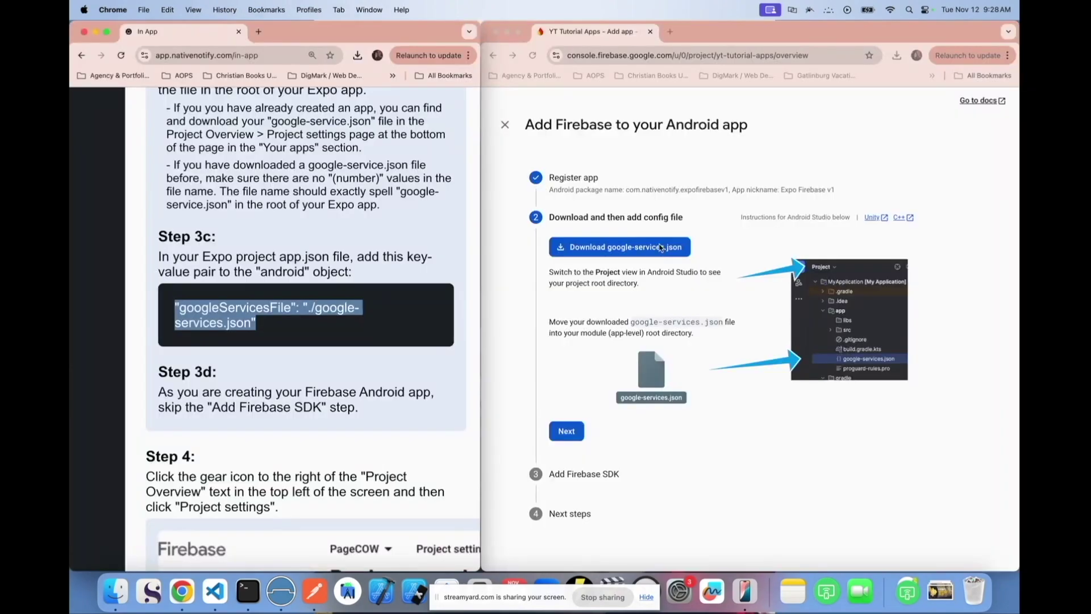
click(524, 401)
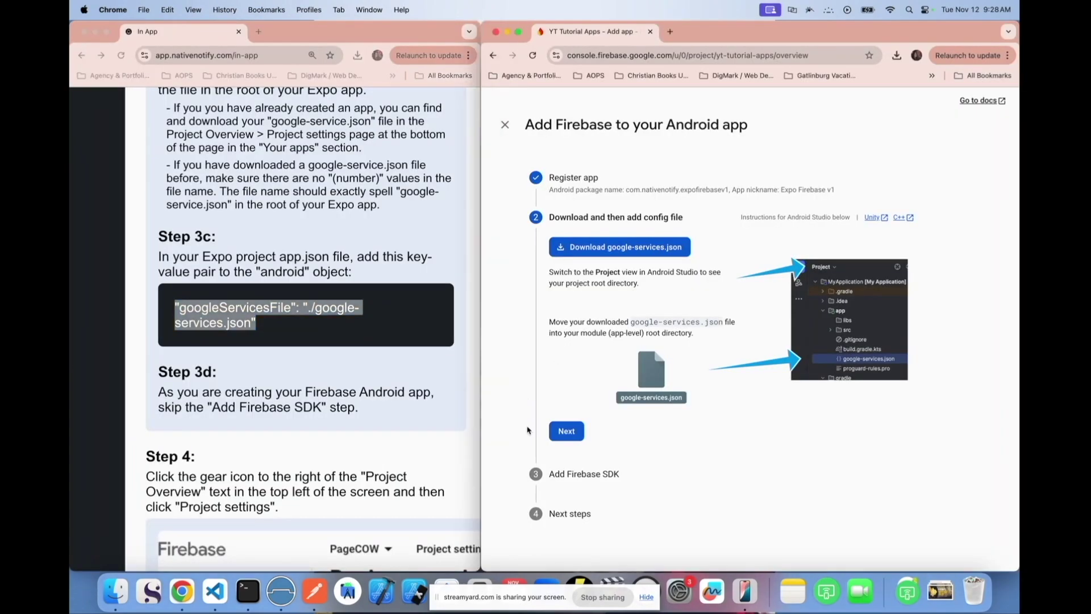
click(568, 433)
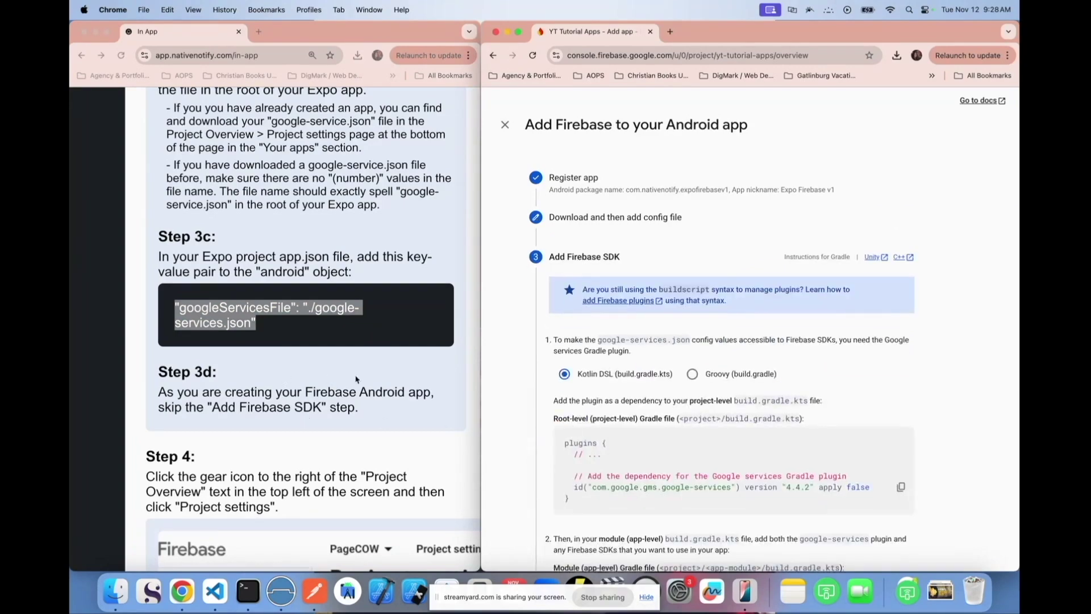
Step: Finish the Firebase Android app setup without adding the SDK, continue to the console, and view the project's app list
scroll(745, 424, down, 4)
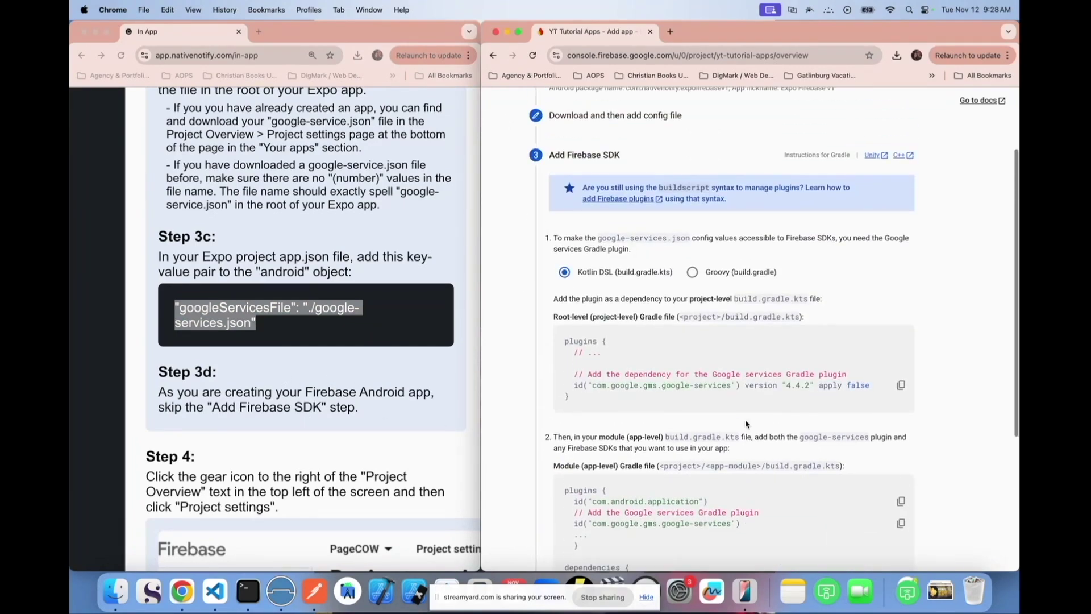
scroll(745, 421, down, 8)
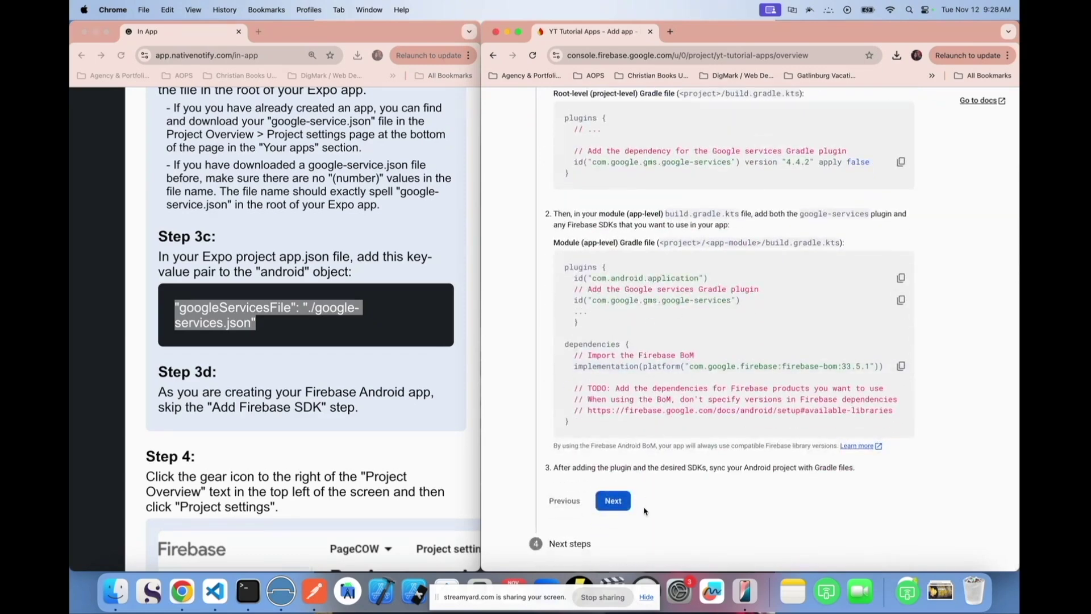
click(613, 500)
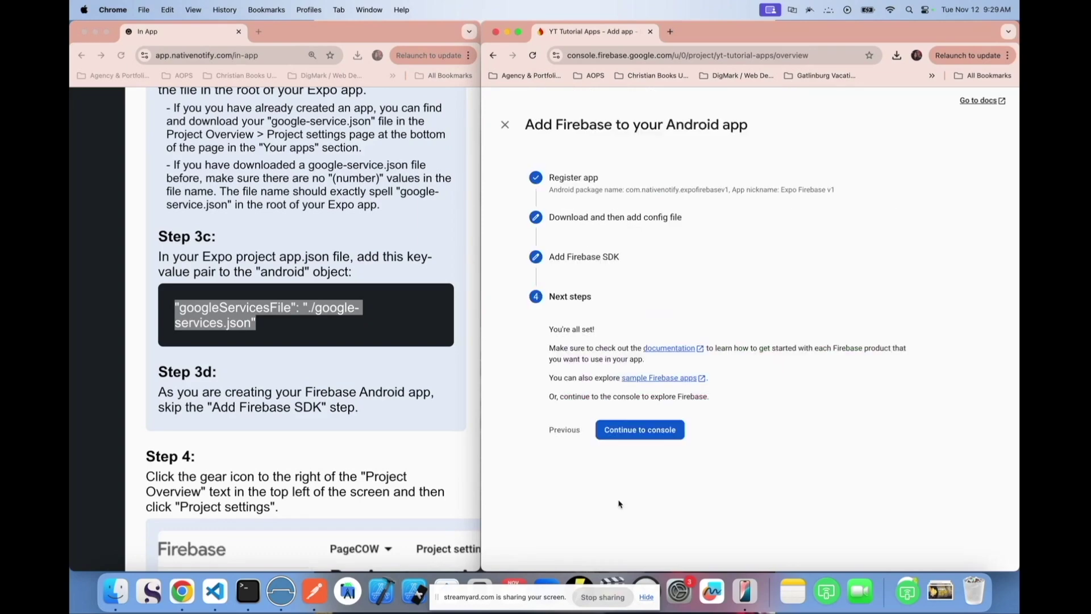
click(642, 436)
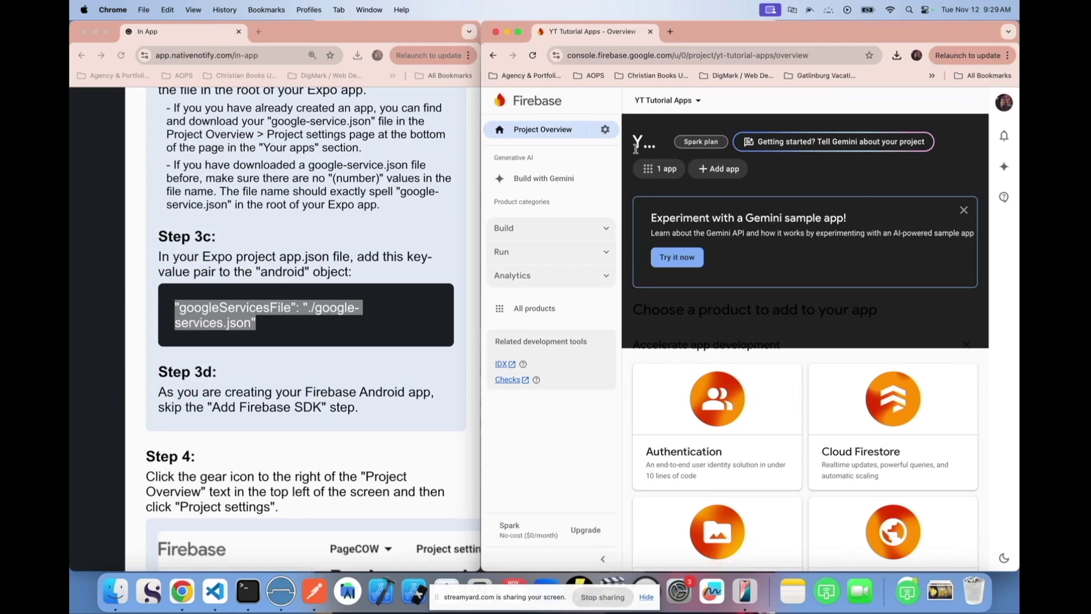
click(653, 174)
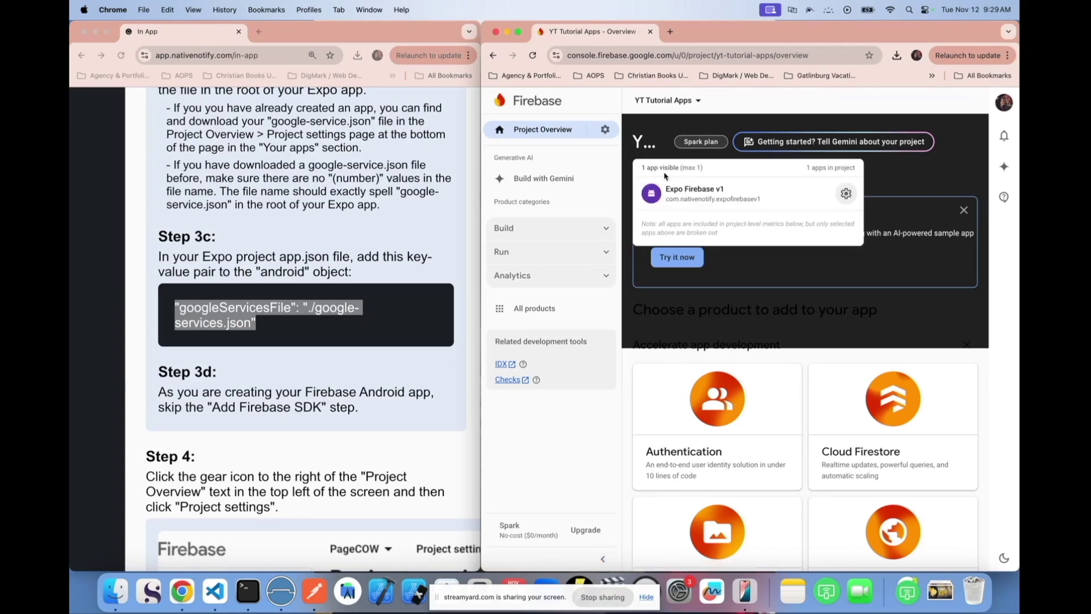
Step: Open the YT Tutorial Apps project settings and review the Expo Firebase v1 entry under Your apps
scroll(139, 165, down, 5)
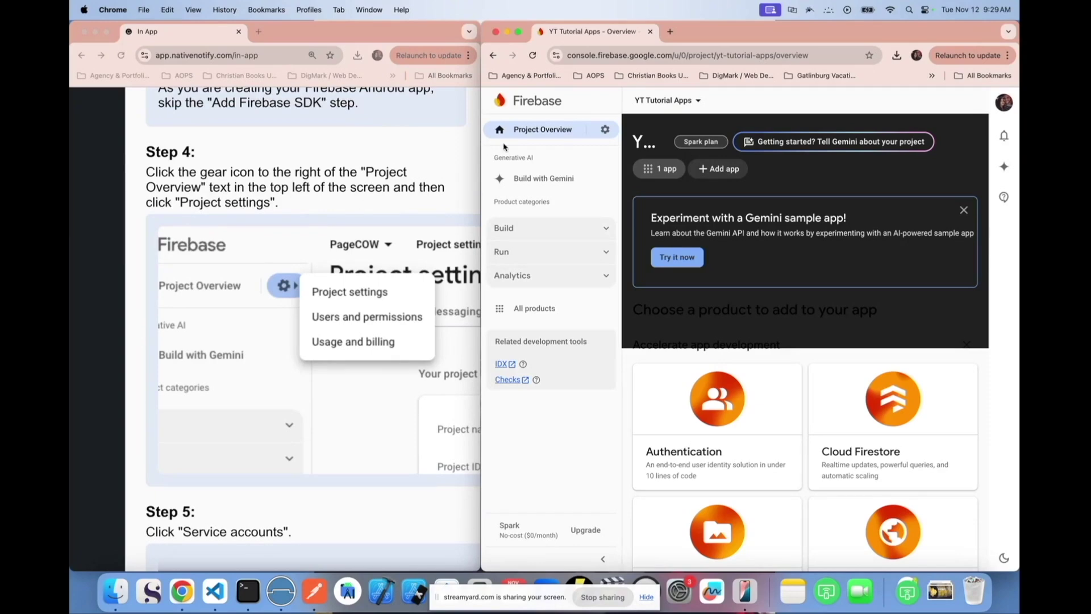
click(605, 131)
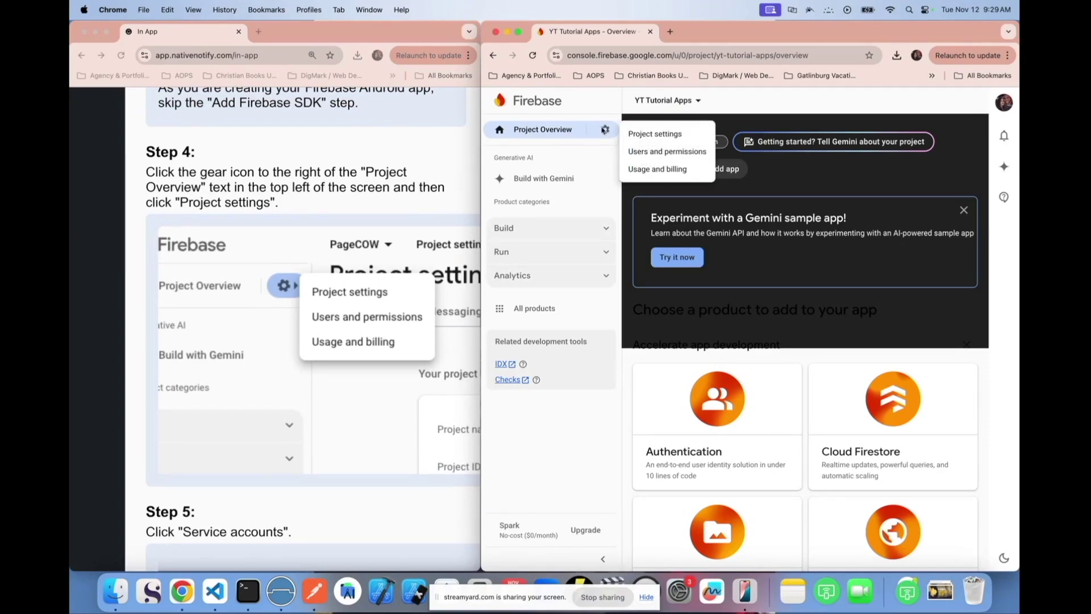
click(654, 135)
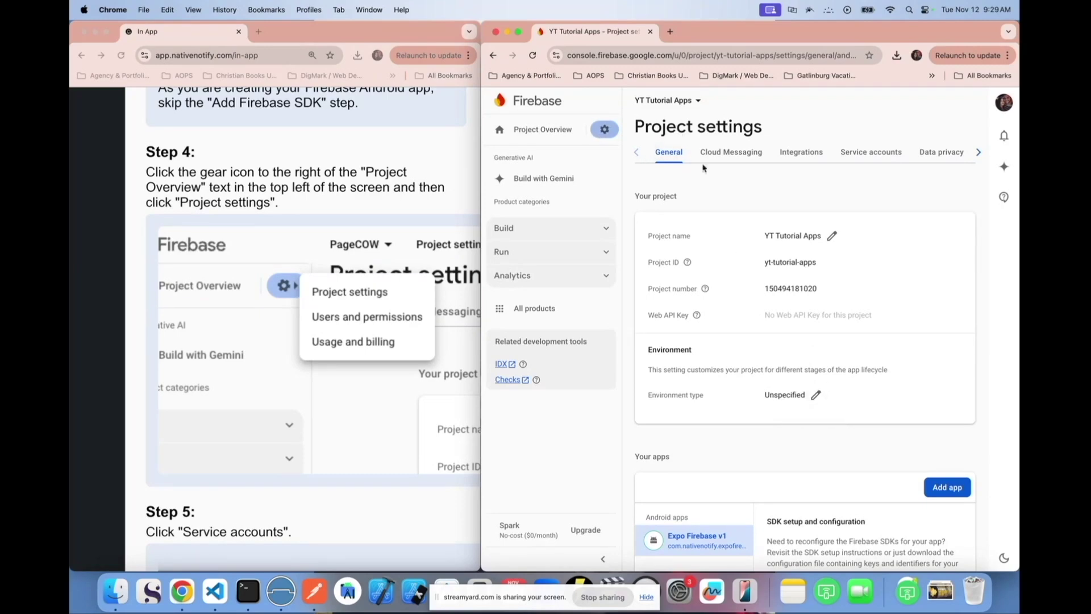
scroll(809, 381, down, 10)
scroll(809, 381, up, 2)
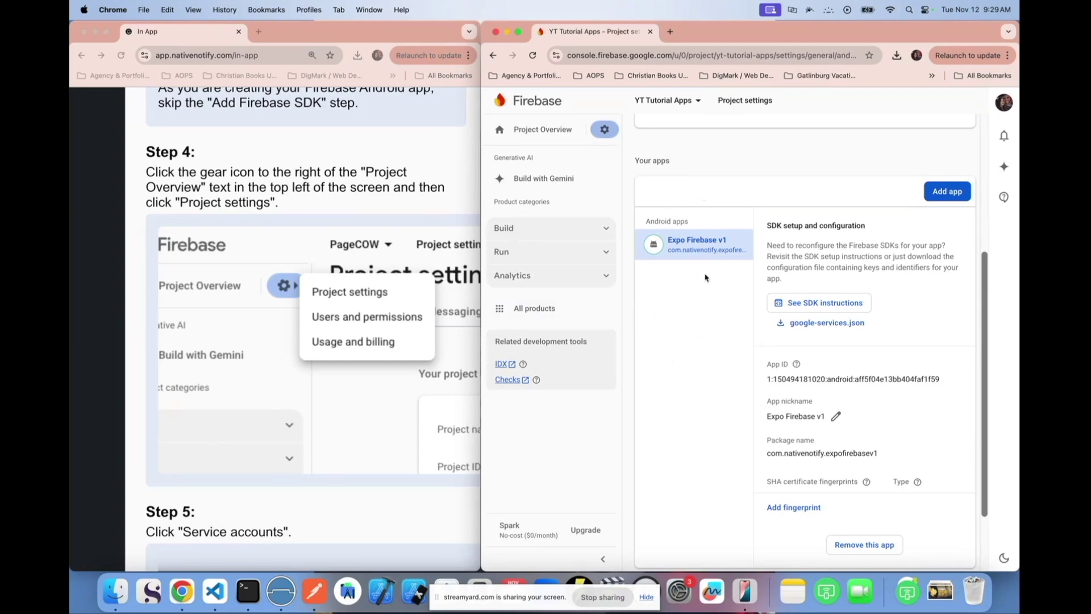
mouse_move(806, 359)
scroll(930, 176, up, 5)
scroll(306, 355, down, 6)
scroll(307, 355, down, 2)
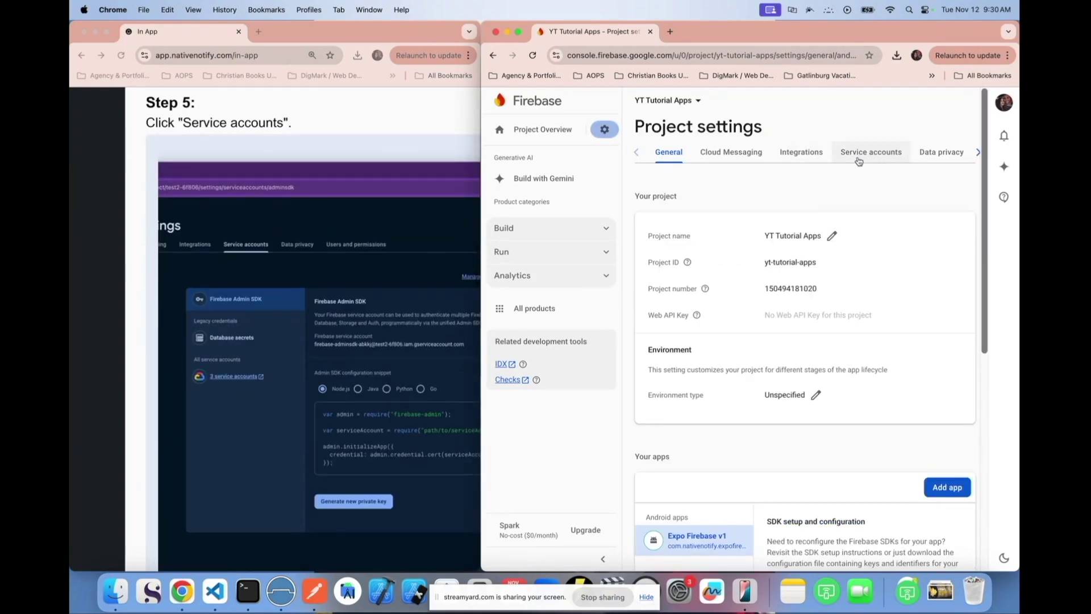
Step: Generate and download a new Firebase Admin SDK private key from the project's service accounts, and check it against the guide's Step 6
click(879, 161)
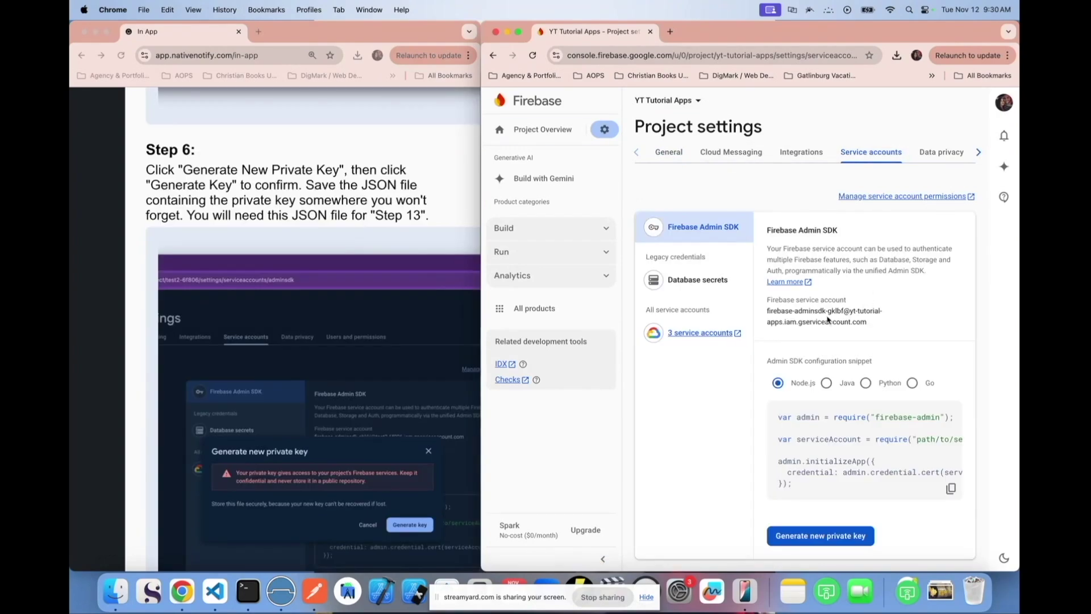
scroll(828, 320, down, 1)
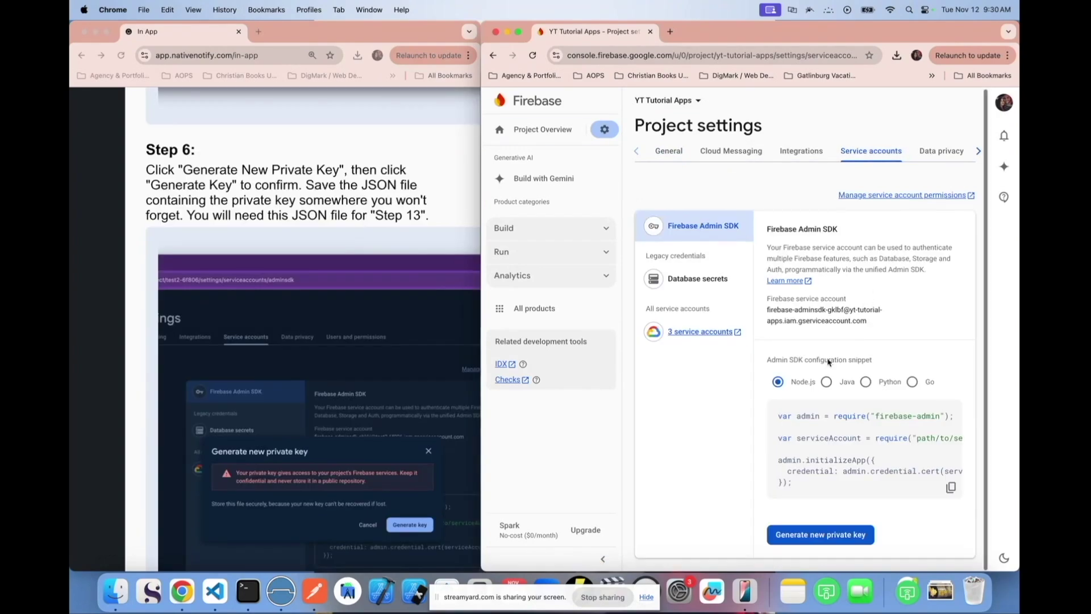
click(827, 535)
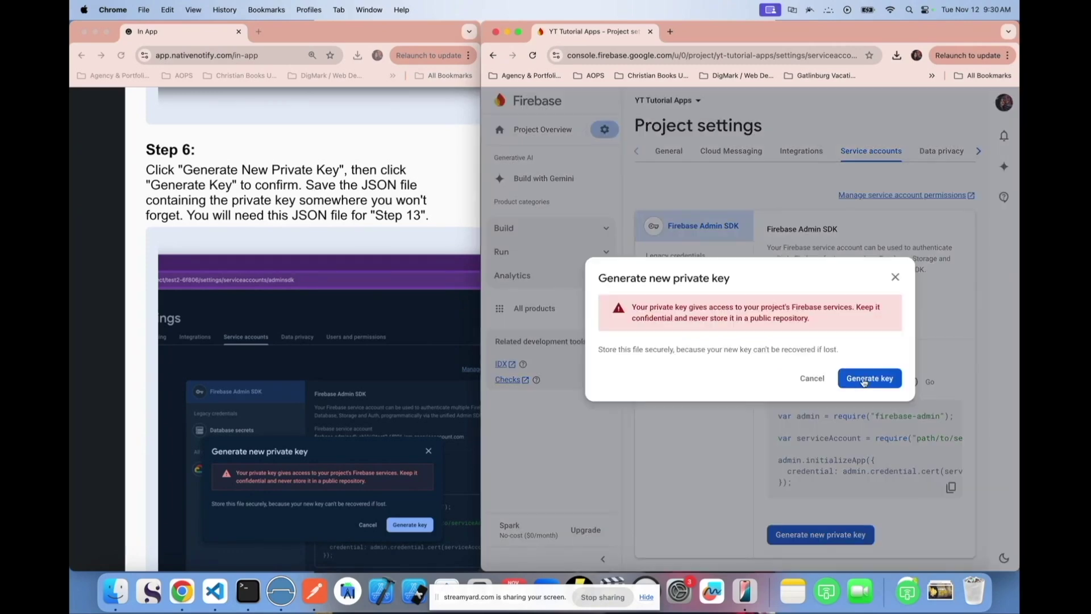
click(863, 380)
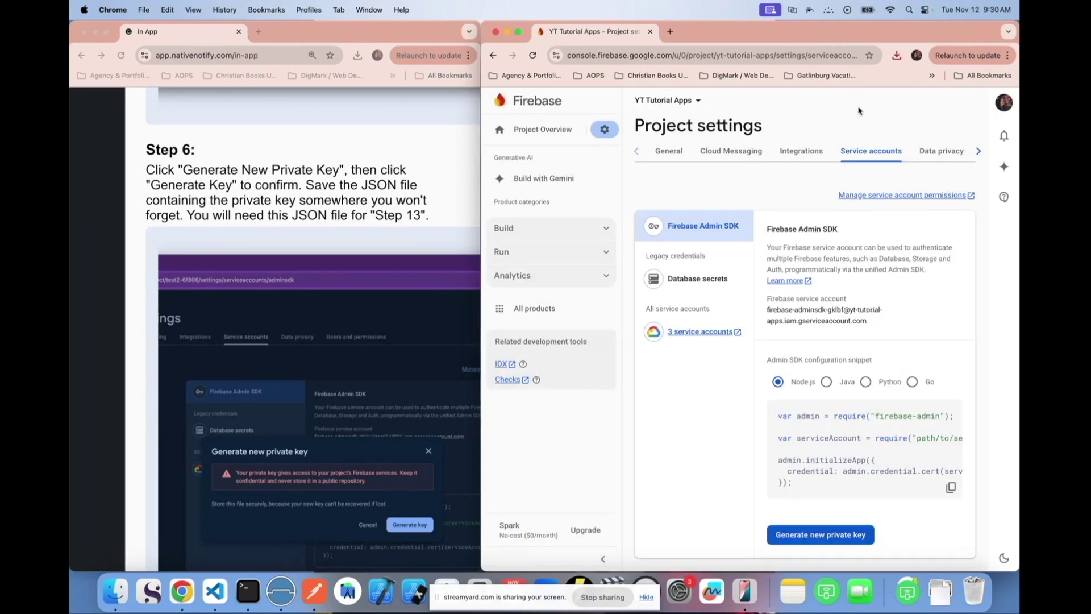
click(898, 58)
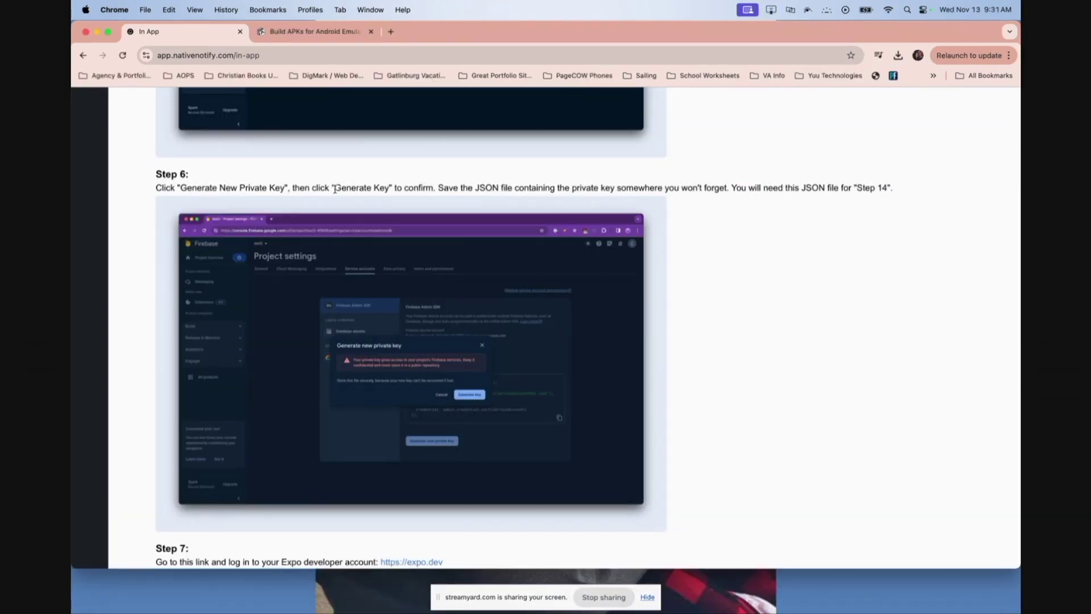
drag(335, 190, 388, 188)
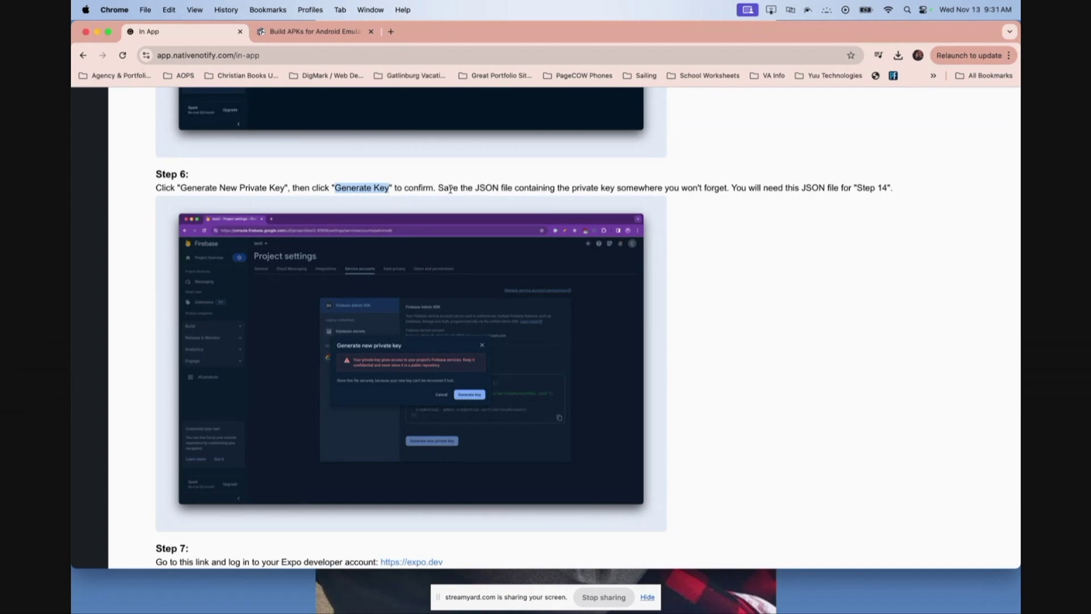
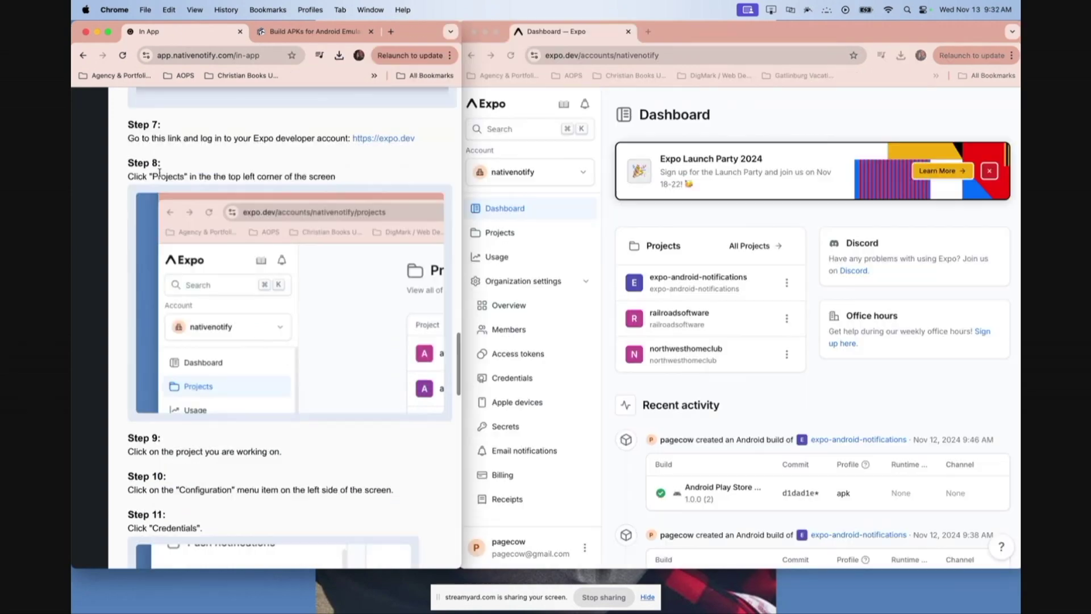
Step: Open the Expo account's project list, and switch to VS Code to enter eas init in the terminal without running it
click(500, 234)
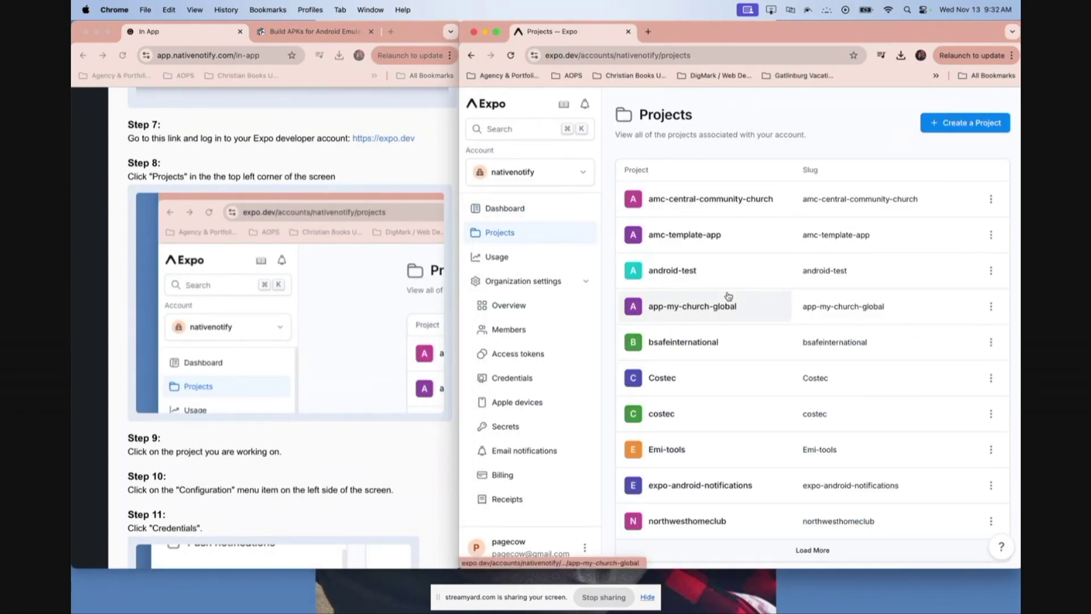
key(super+Tab)
text(eas init)
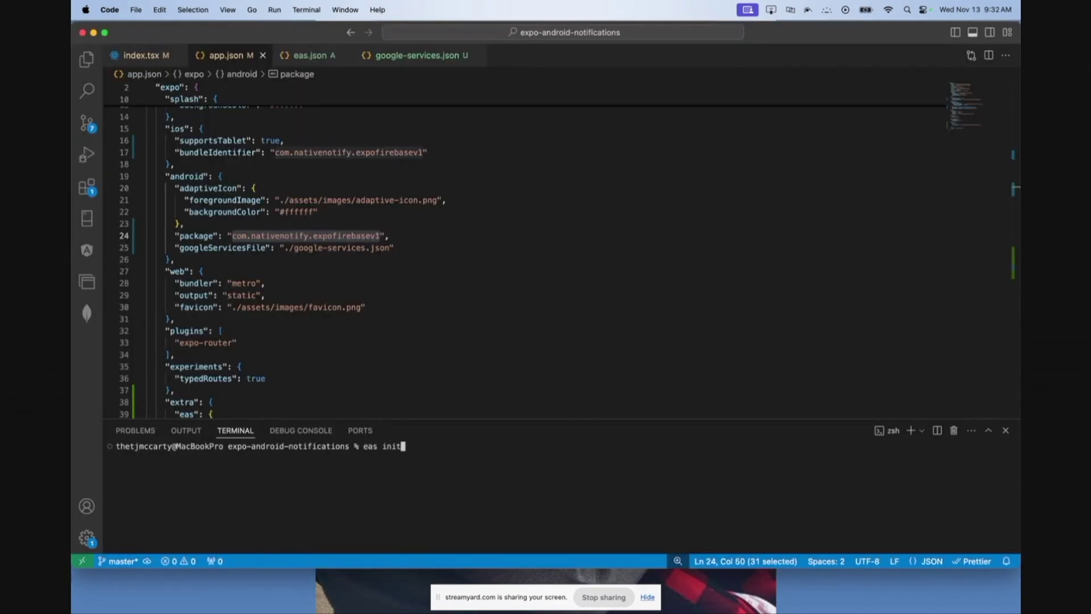
Step: Switch to Chrome and open the Credentials configuration of the expo-android-notifications project on Expo
key(super+Tab)
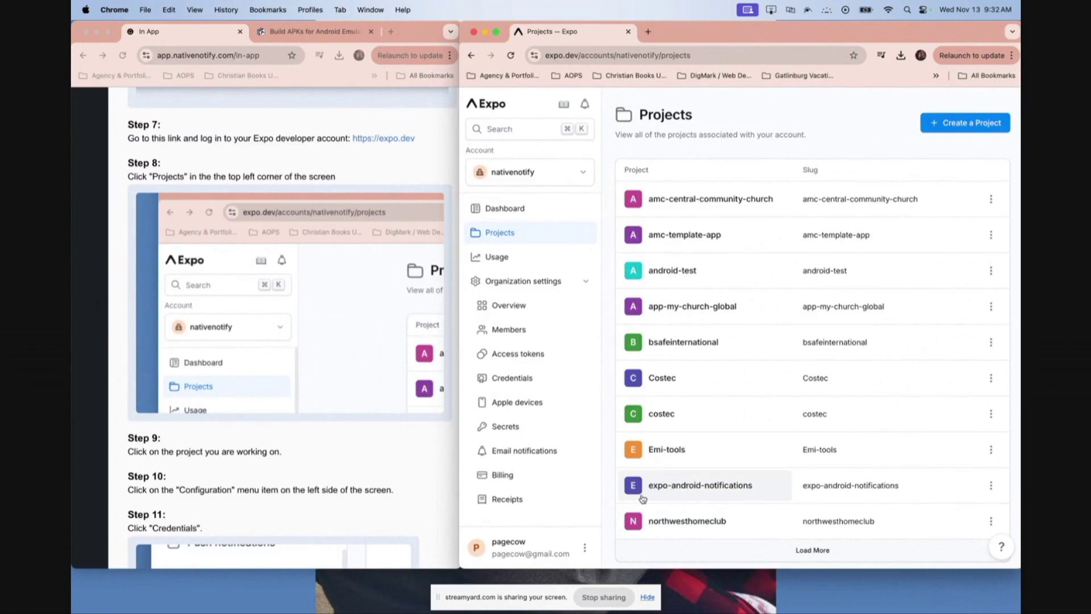
click(715, 491)
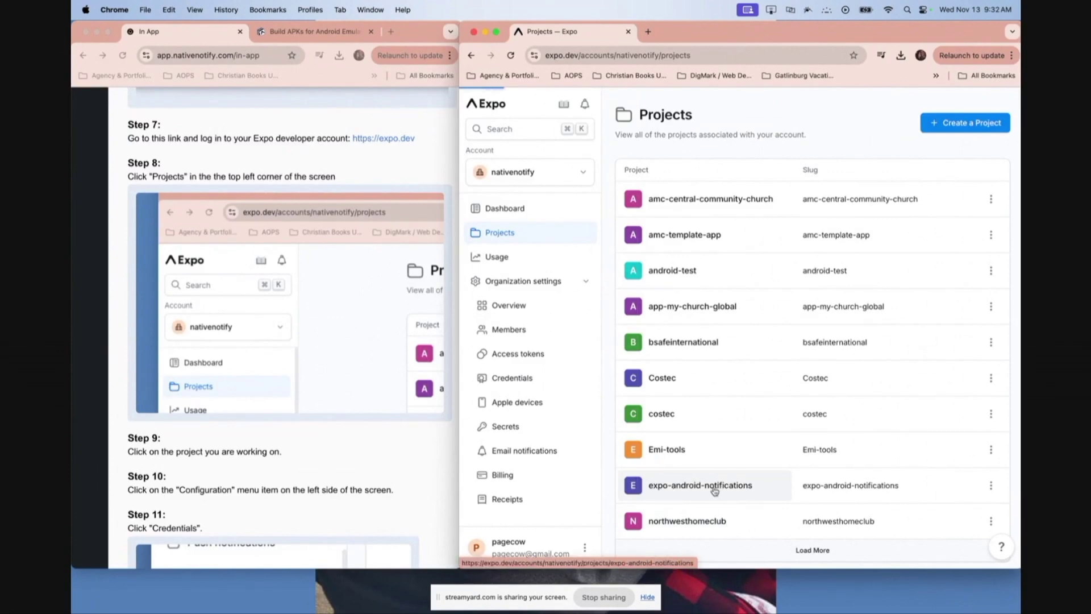
click(528, 422)
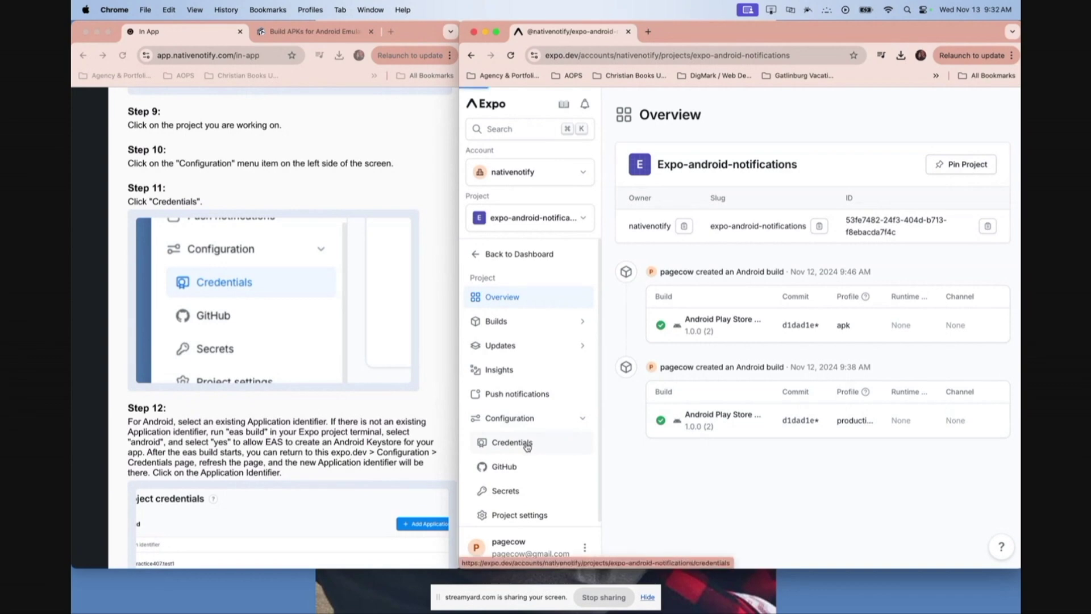
click(527, 444)
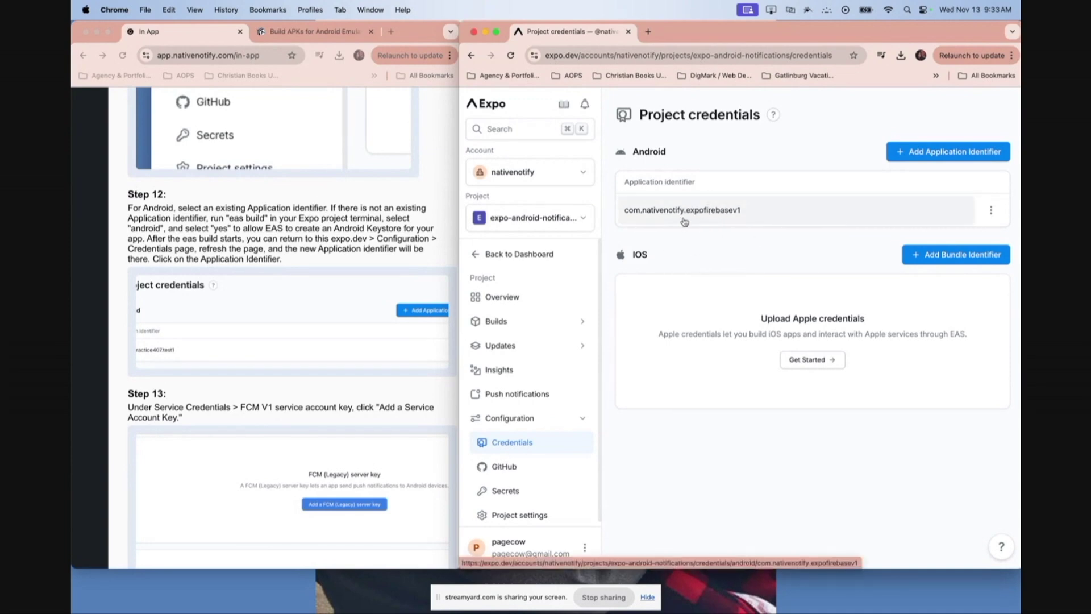
drag(622, 270, 921, 382)
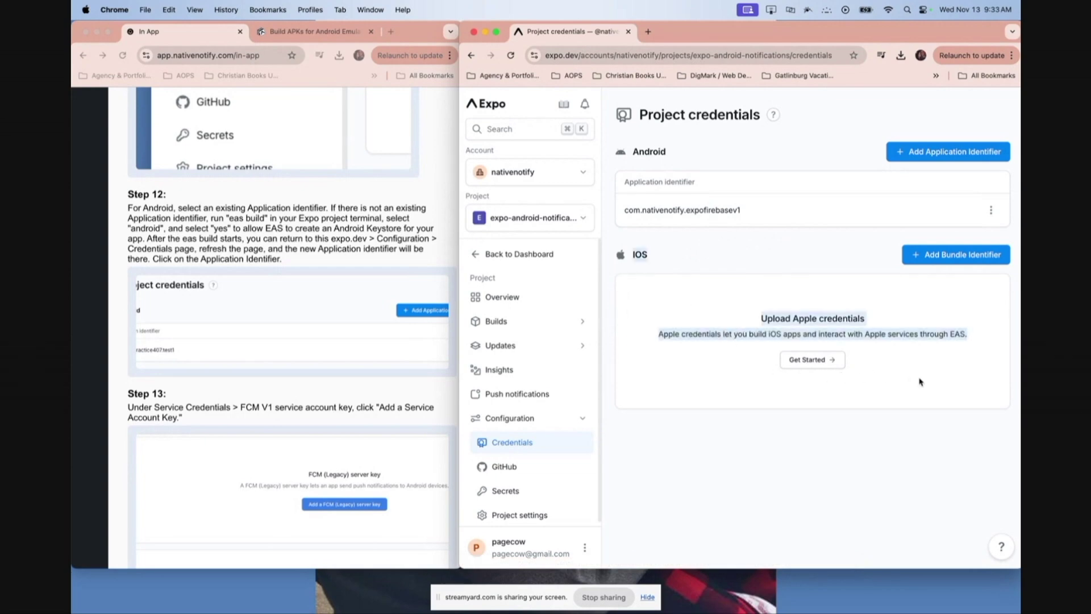
click(804, 399)
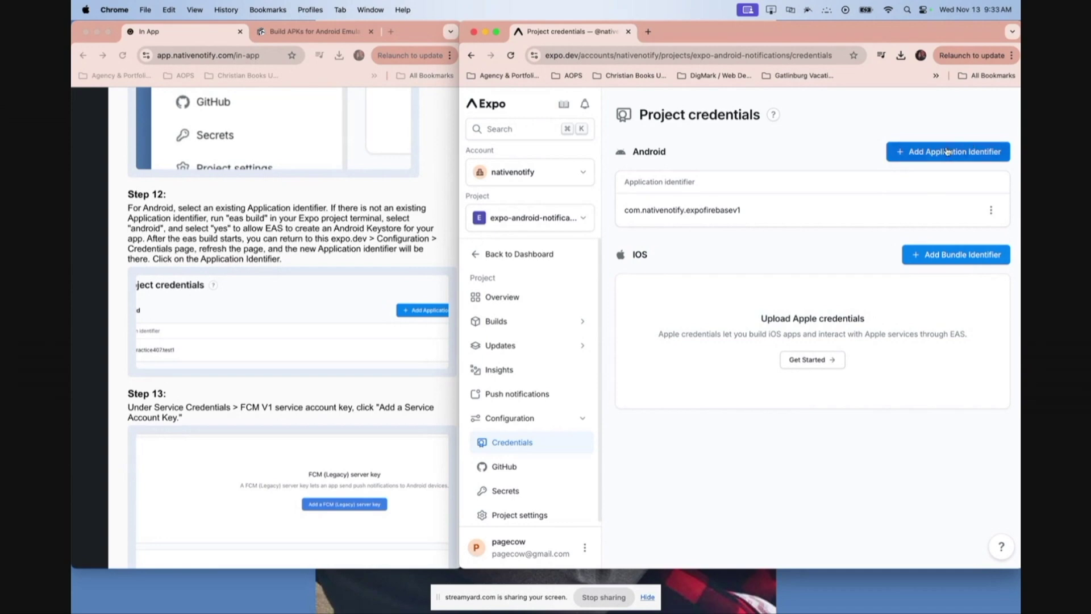
Step: Try adding an Android application identifier named asdf up to the keystore stage, and return to the project credentials
click(976, 158)
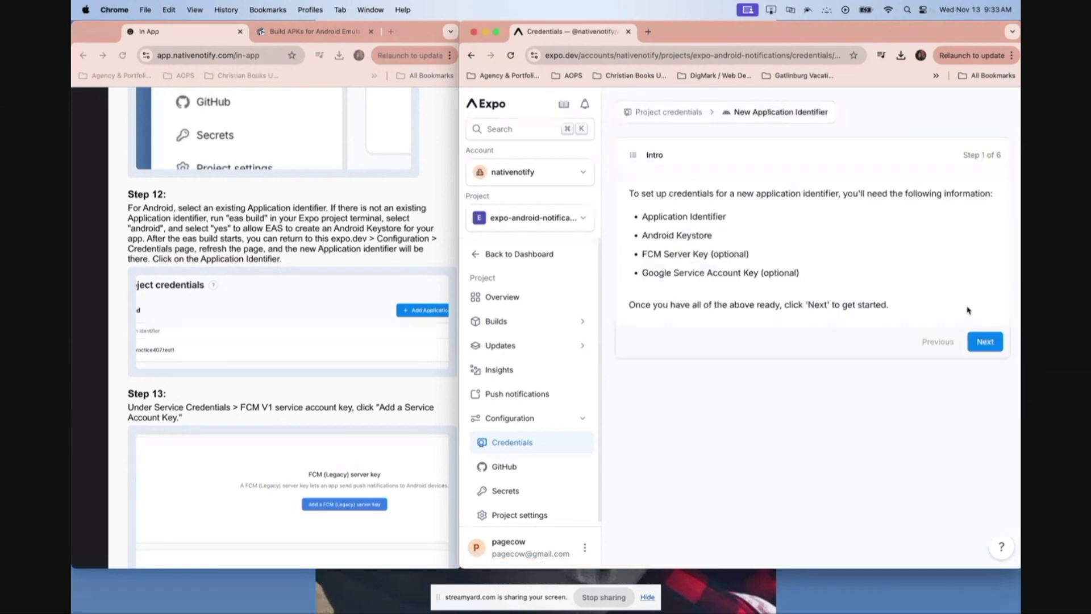
click(989, 347)
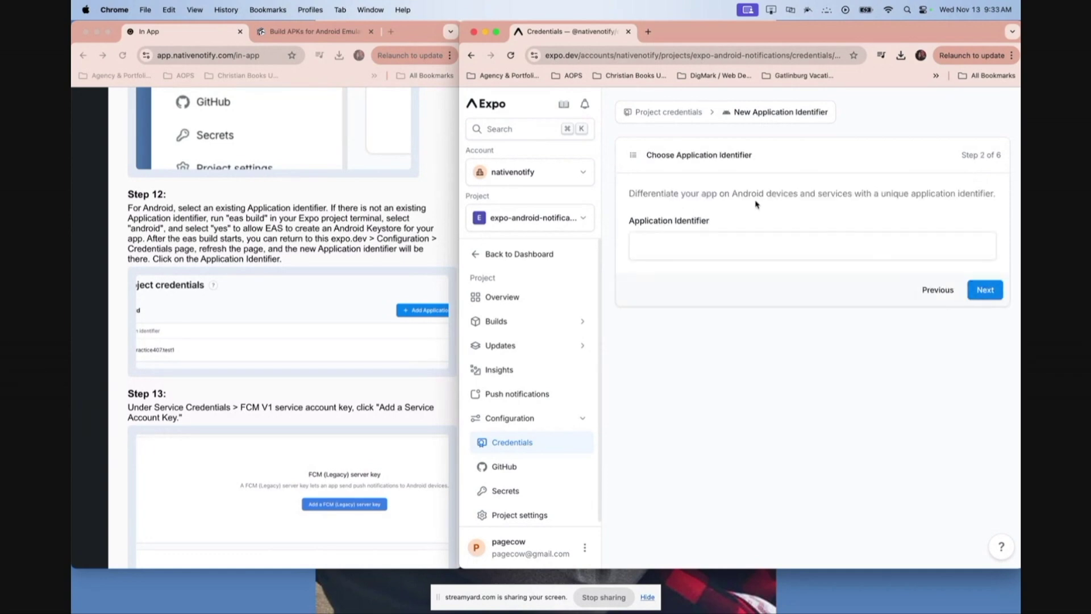
click(703, 244)
text(asdf)
click(996, 287)
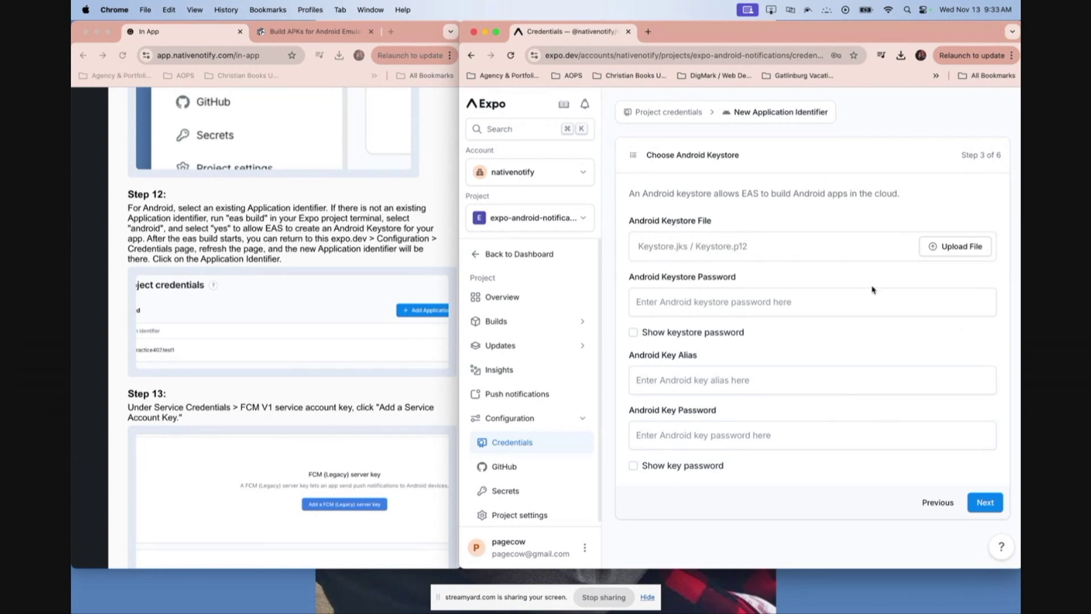
click(693, 112)
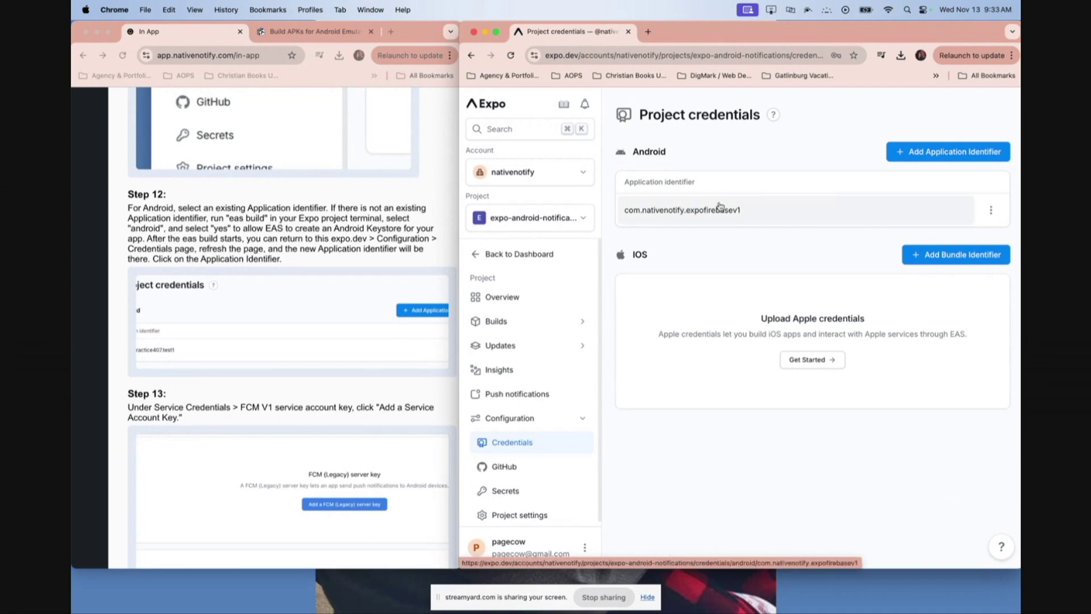
Step: Switch to VS Code, change the terminal command to eas build, and run it for the Android platform
key(super+Tab)
key(BackSpace)
key(BackSpace)
key(BackSpace)
key(BackSpace)
text(build)
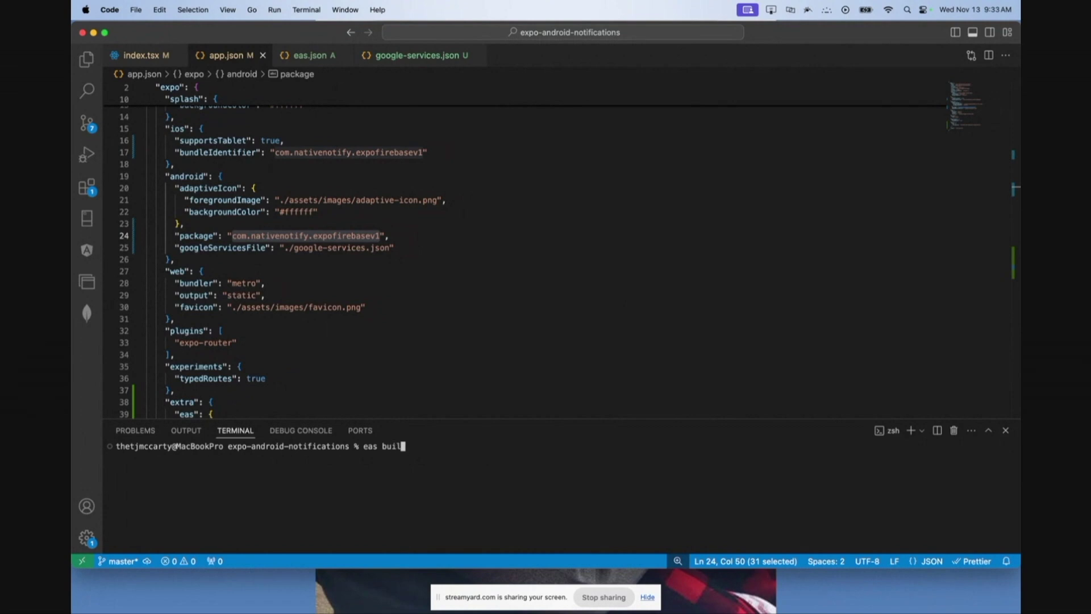
key(Return)
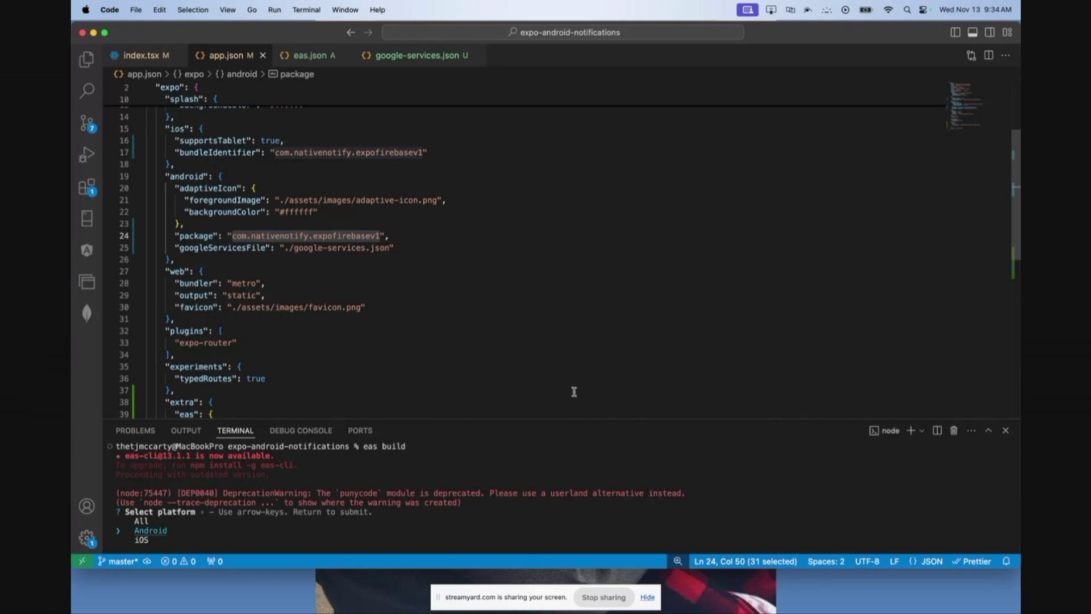
key(Return)
Step: Highlight the keystore configuration and build credentials in the terminal output, and exit the wait for the EAS build
drag(124, 502, 288, 502)
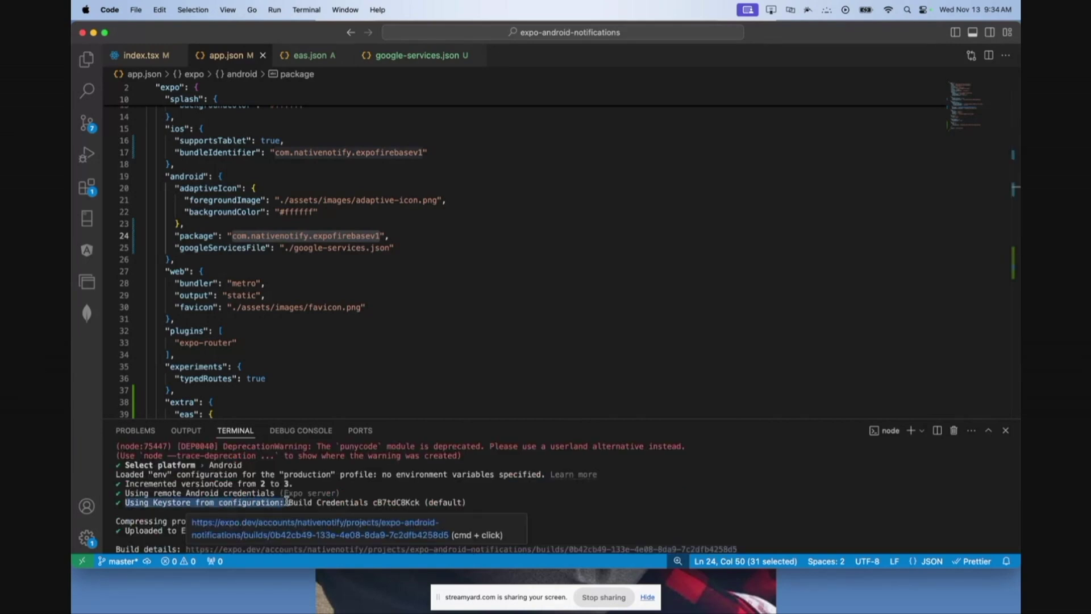
drag(282, 500, 484, 499)
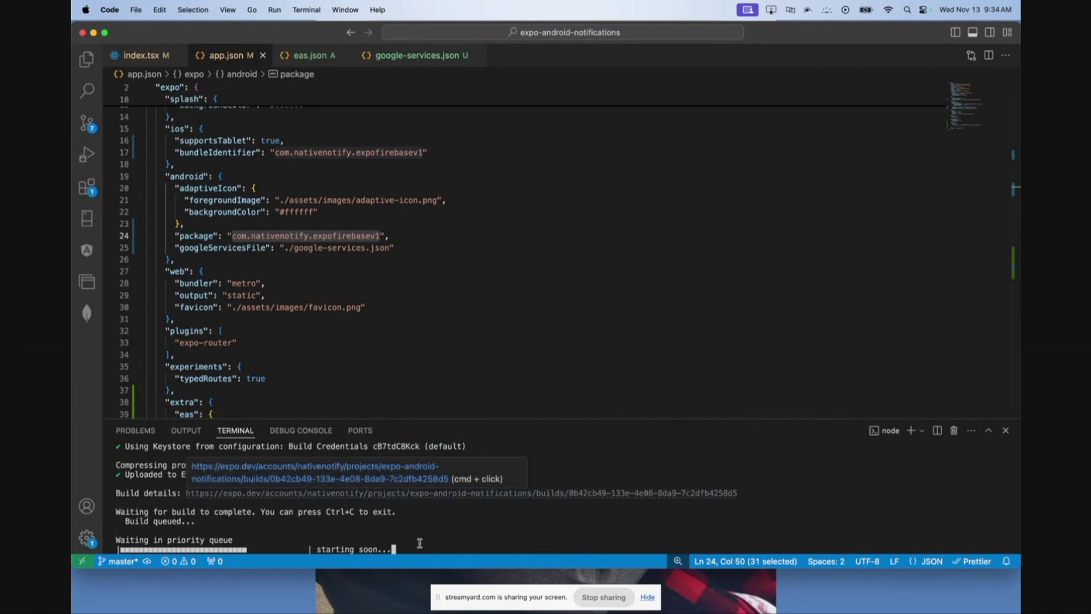
key(ctrl+c)
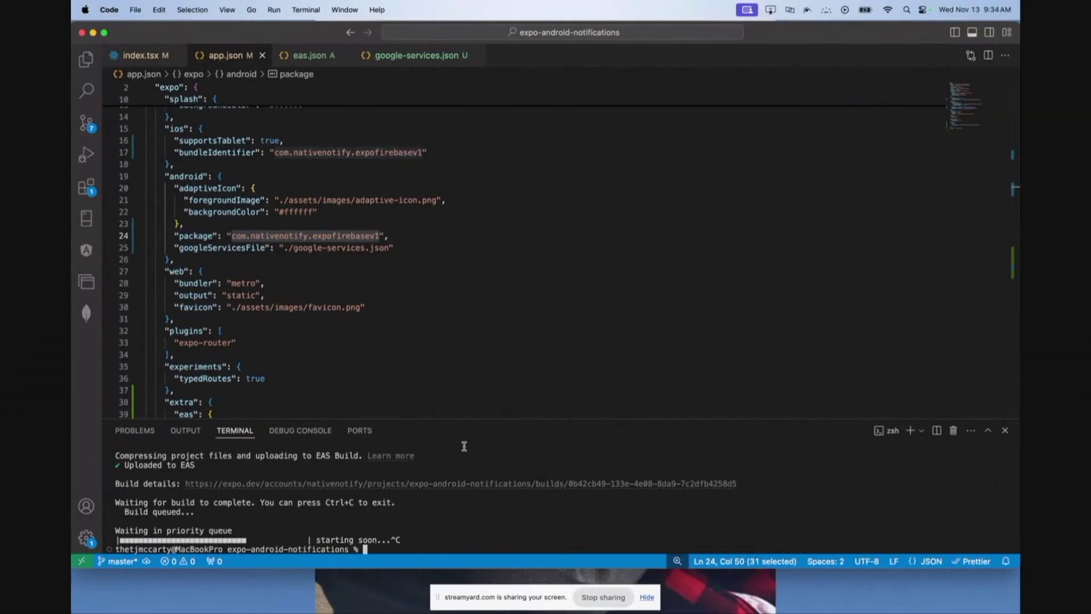
Step: Switch to Chrome and refresh the Expo project credentials page
key(super+Tab)
click(511, 56)
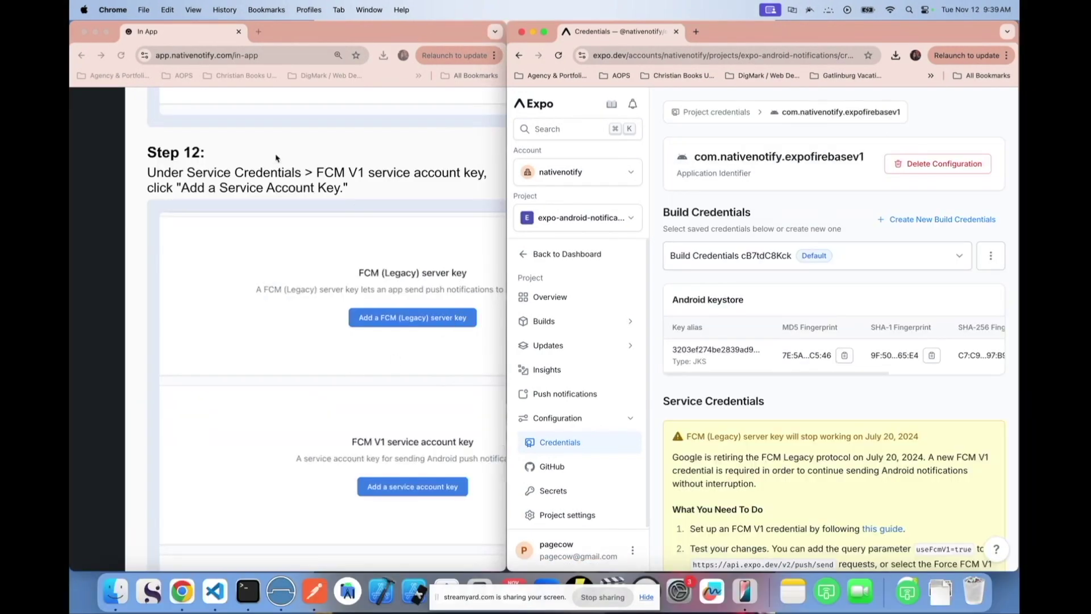
Step: Find the FCM V1 service account key section in the Expo service credentials and start adding a service account key
scroll(727, 428, down, 1)
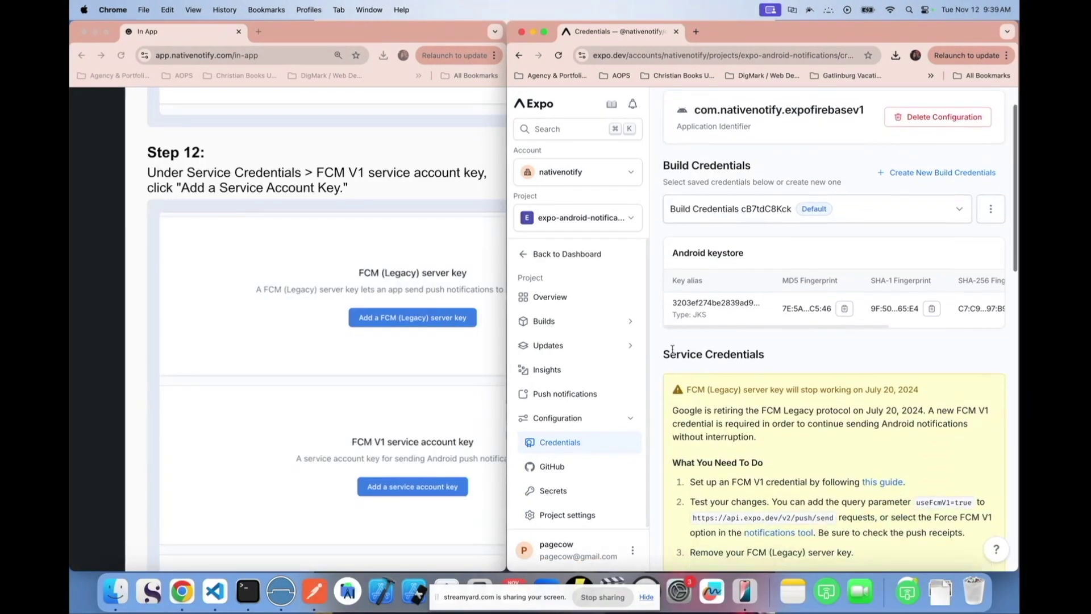
scroll(746, 404, down, 7)
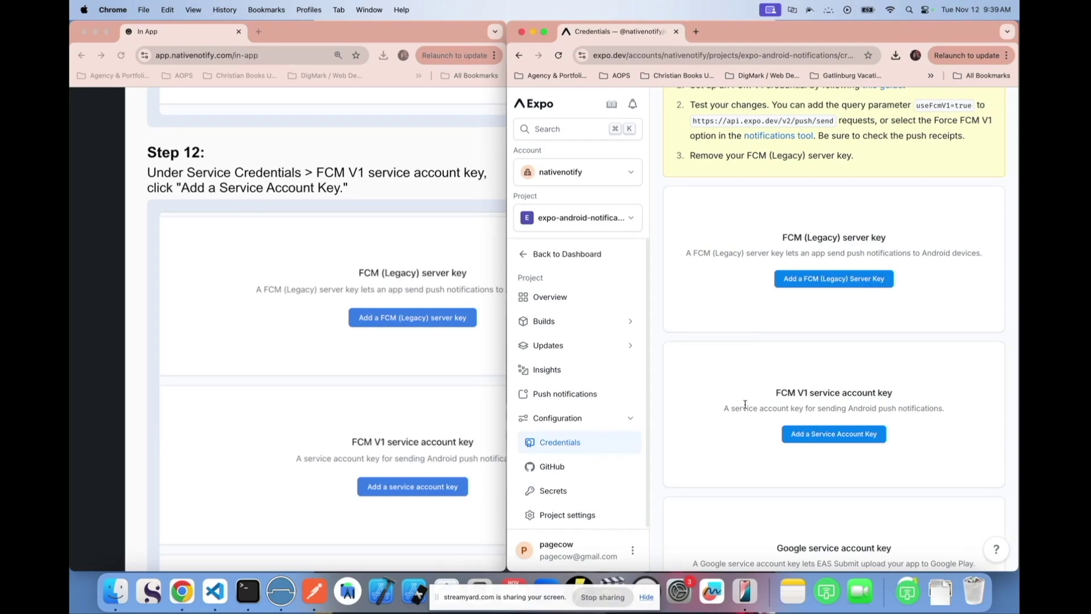
scroll(745, 403, down, 2)
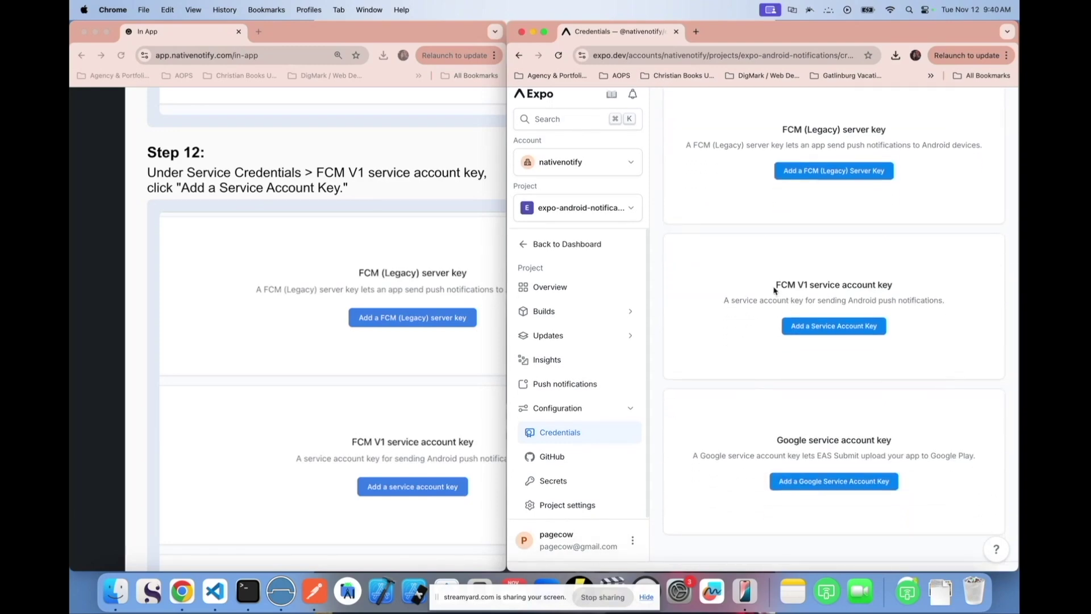
drag(776, 288, 892, 286)
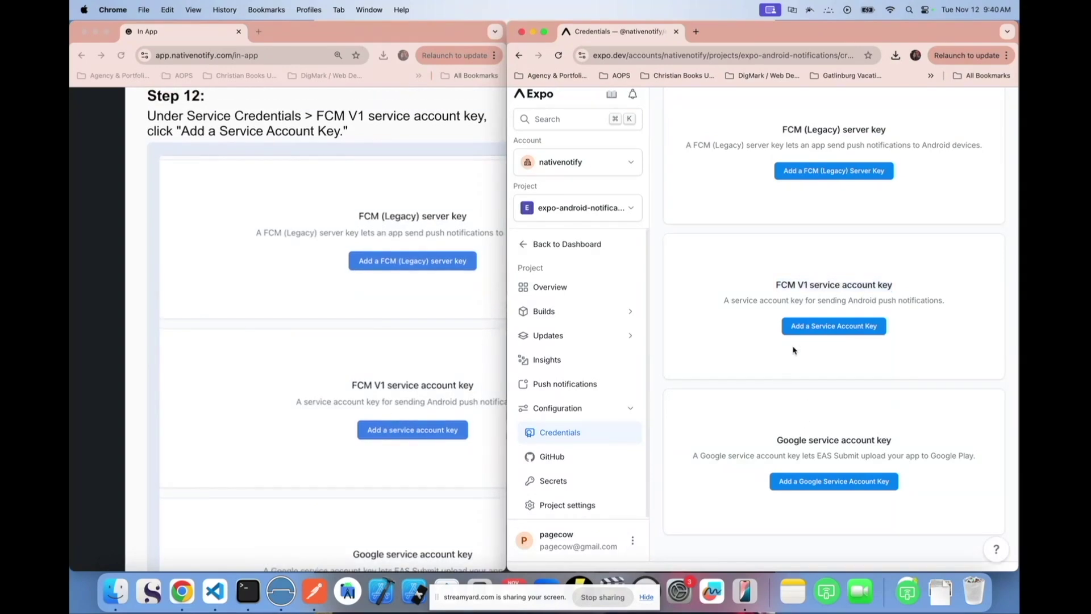
click(834, 326)
Step: Upload the downloaded yt-tutorial-apps Firebase Admin SDK JSON file as the Google service account key and save it
scroll(441, 405, down, 8)
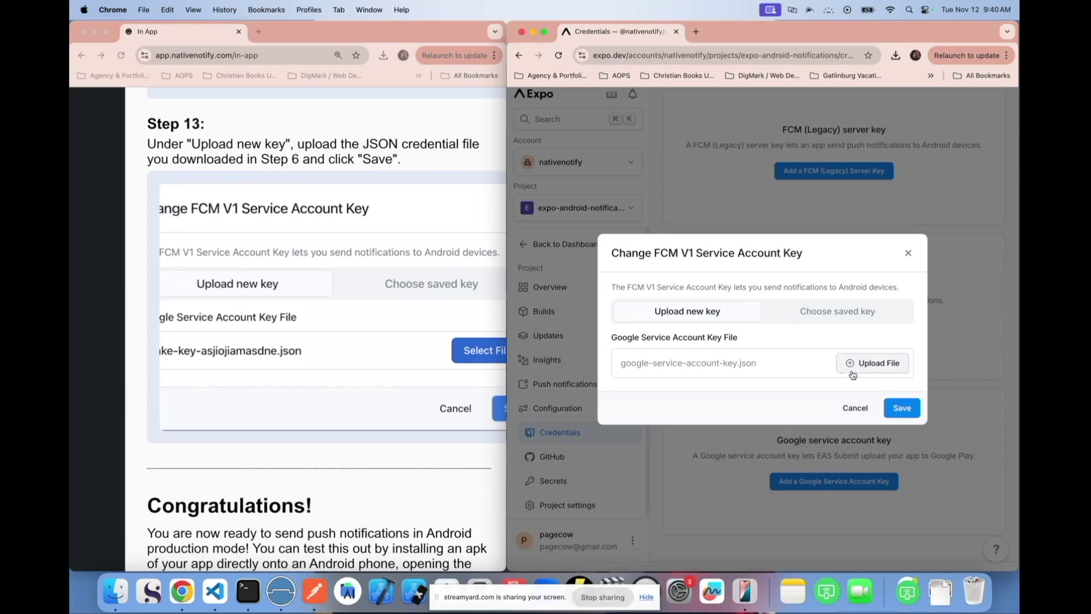
click(896, 55)
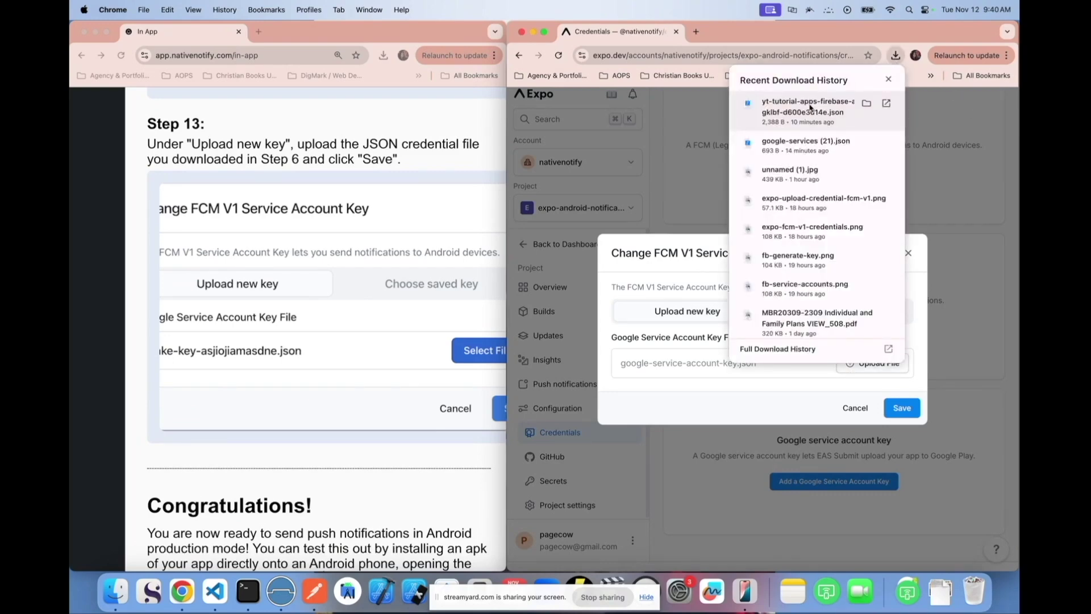
drag(811, 107, 665, 369)
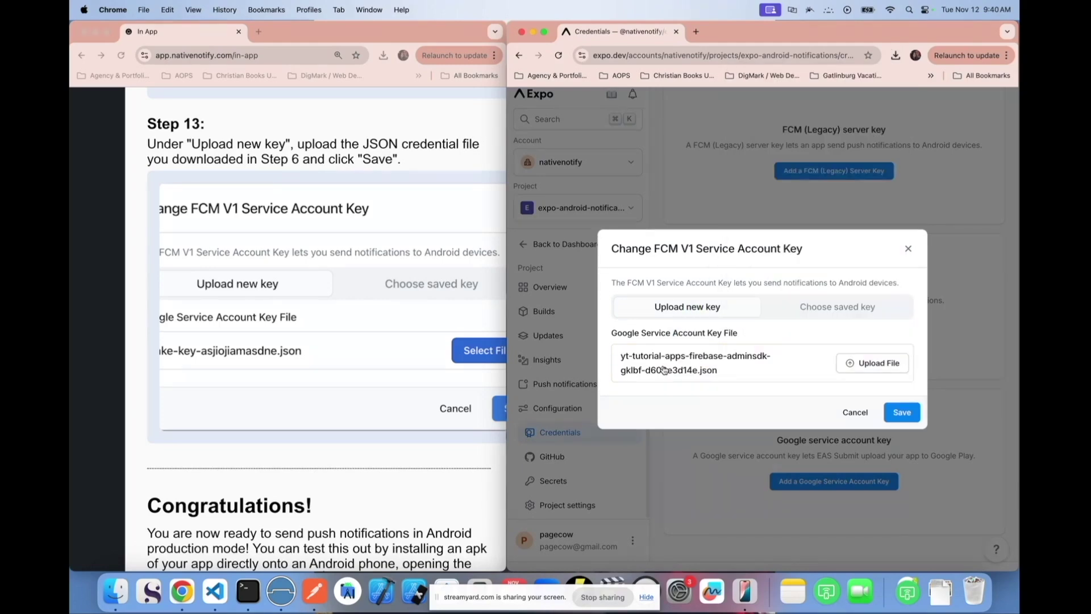
key(Return)
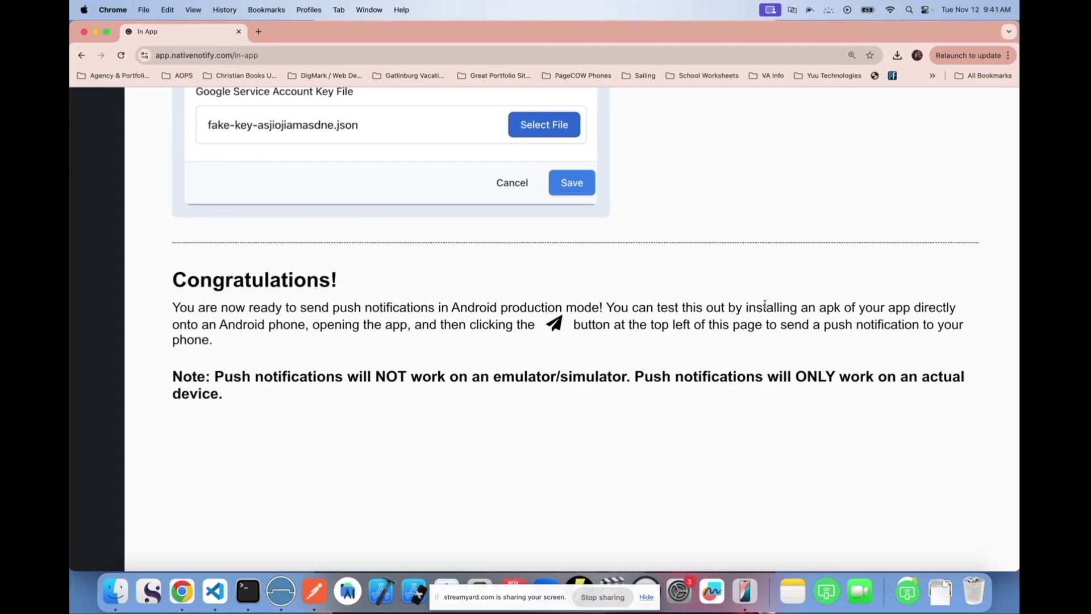
Step: Search the web in a new tab for "expo create apk" and highlight the introduction of Expo's guide on building APKs
double_click(829, 307)
click(258, 31)
text(expo create apk)
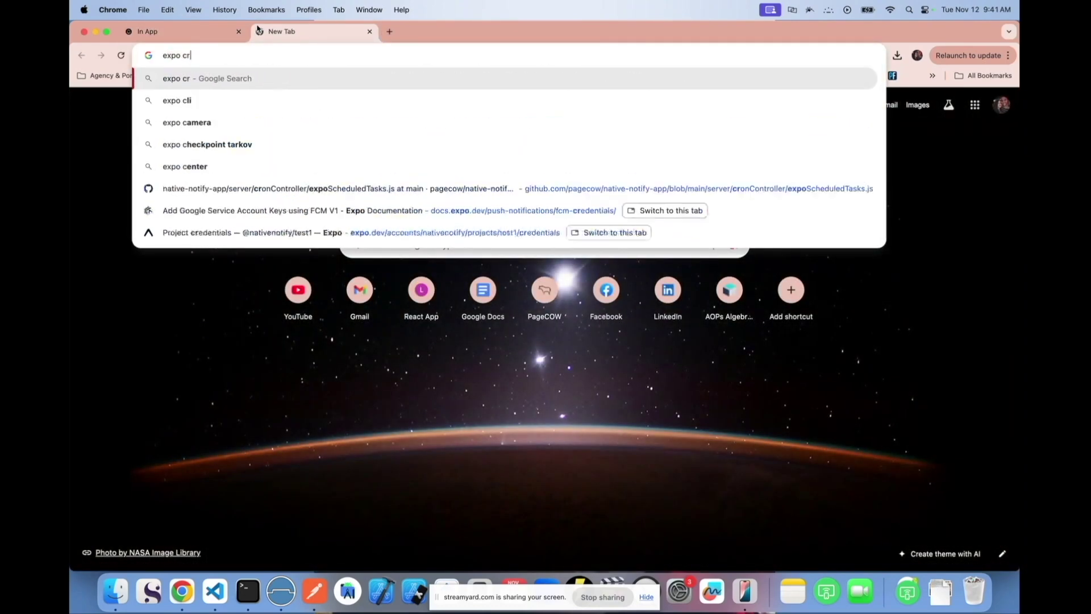
key(Return)
click(233, 208)
drag(254, 158, 685, 161)
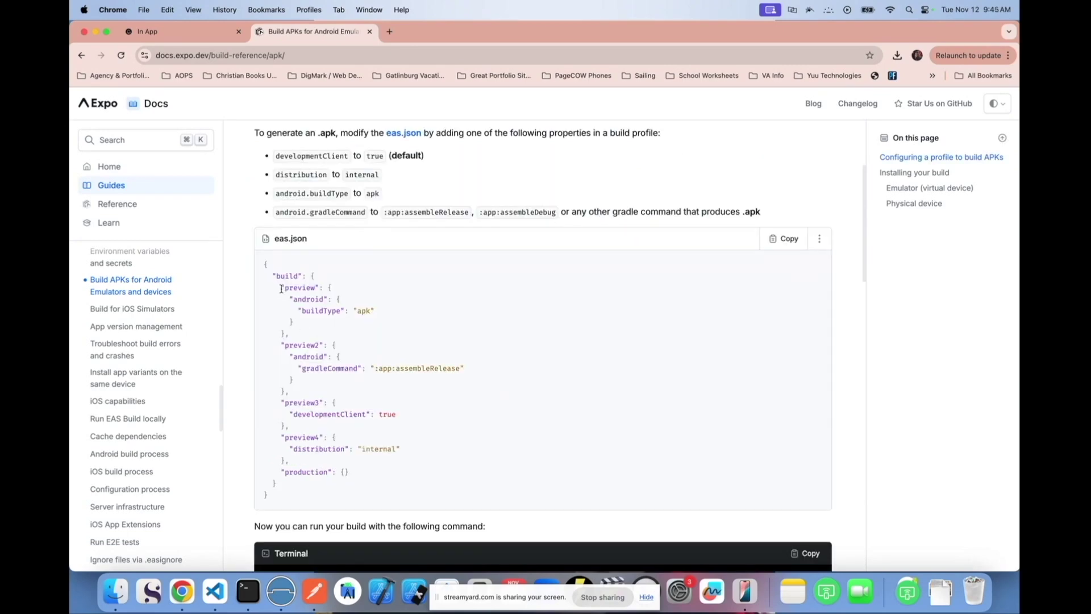
Step: Copy the preview profile from the Expo guide into the build section of eas.json in VS Code, naming the profile apk
drag(281, 288, 294, 335)
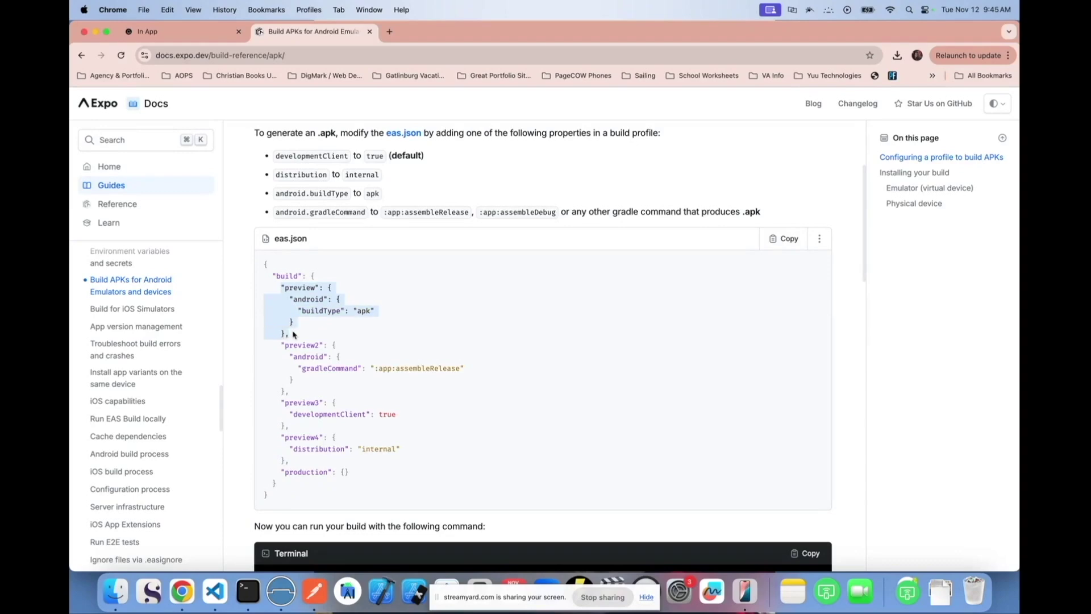
key(super+Tab)
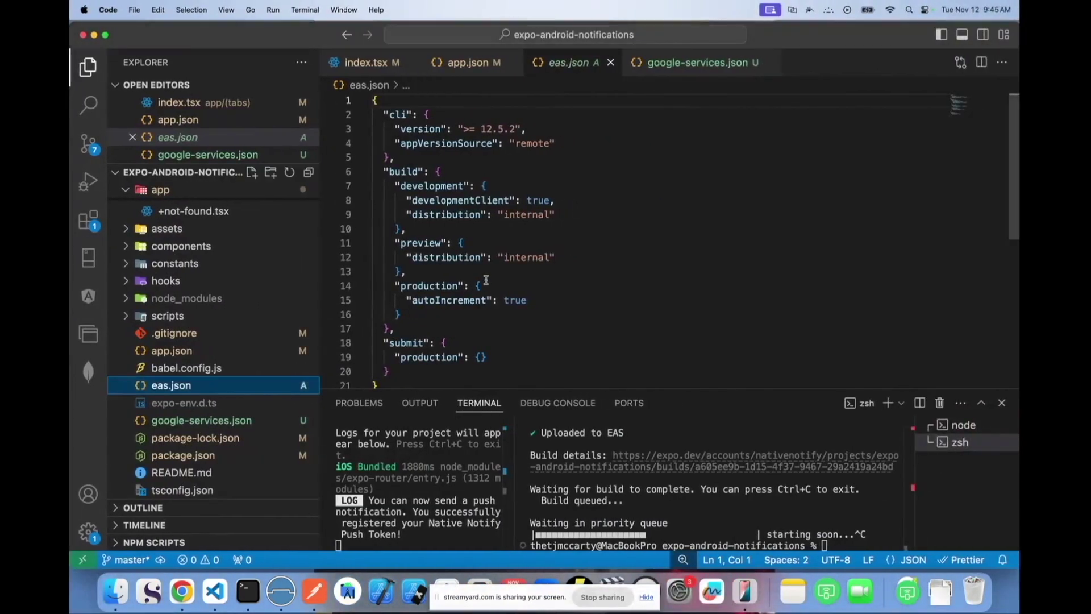
click(460, 171)
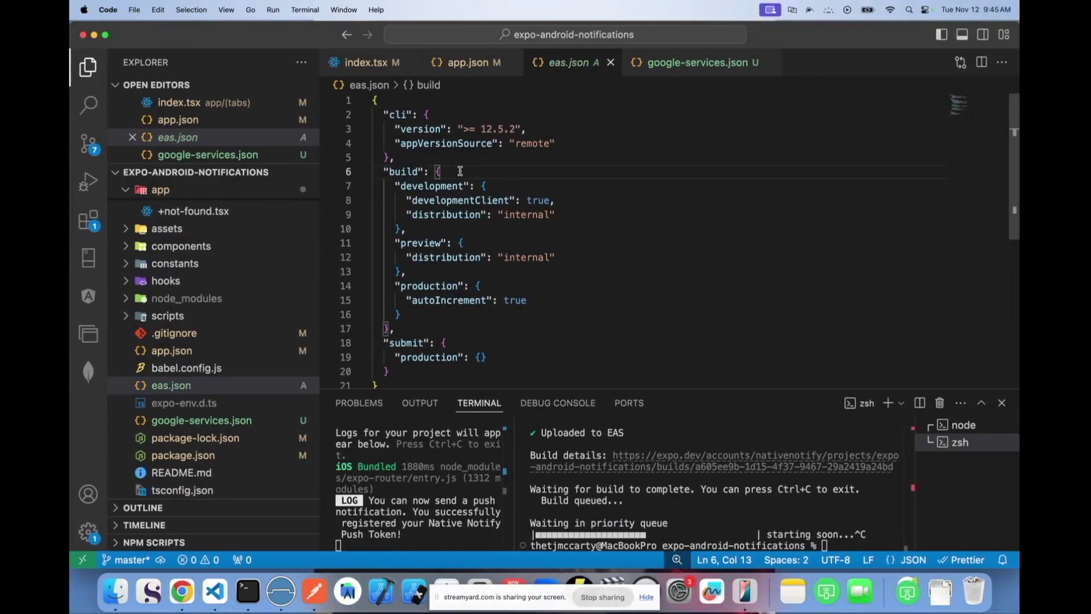
key(super+v)
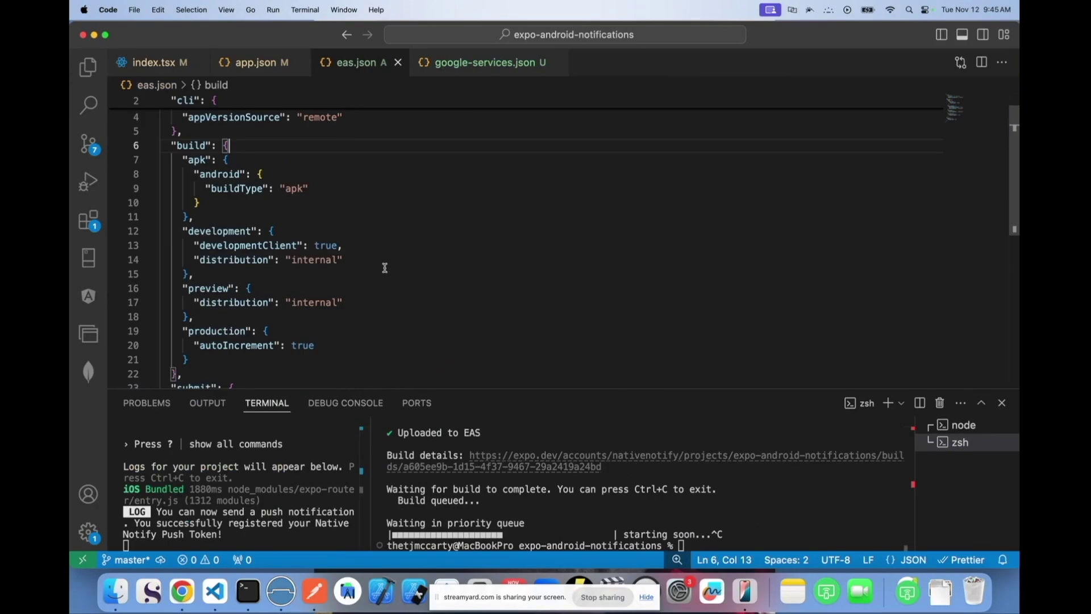
Step: Copy "eas build -p android --profile preview" from the Expo guide into the VS Code terminal and close the other terminal session
key(super+Tab)
scroll(555, 419, down, 5)
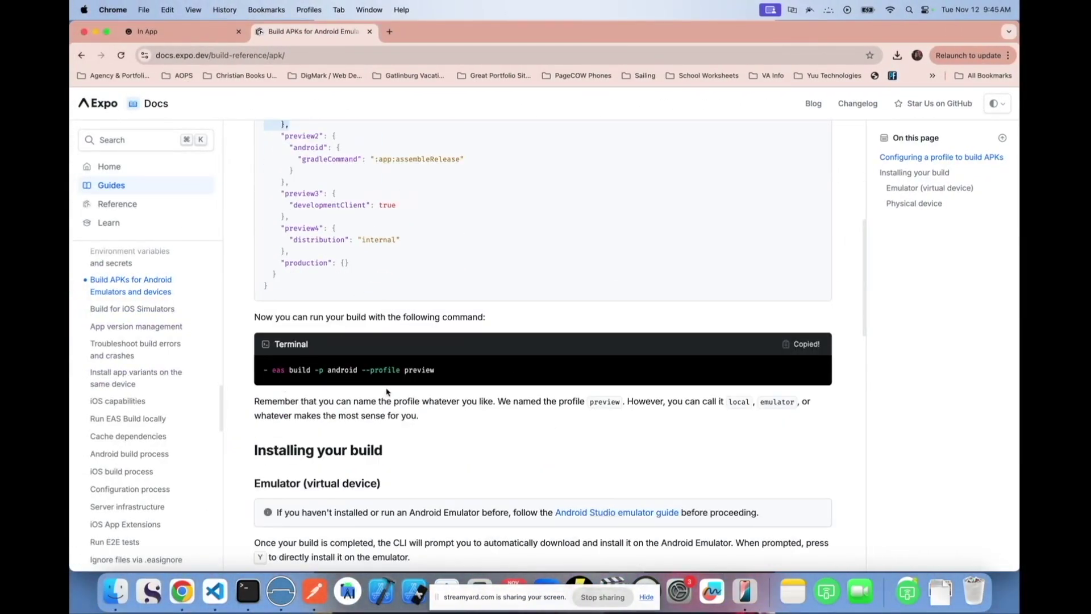
key(super+Tab)
text(eas build -p android --profile preview)
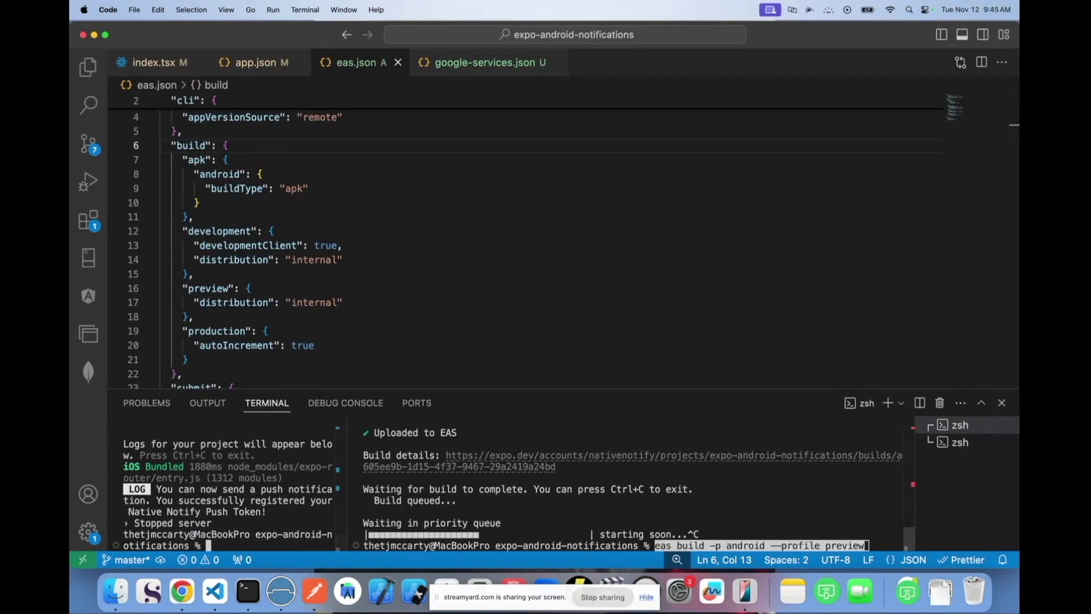
click(1004, 427)
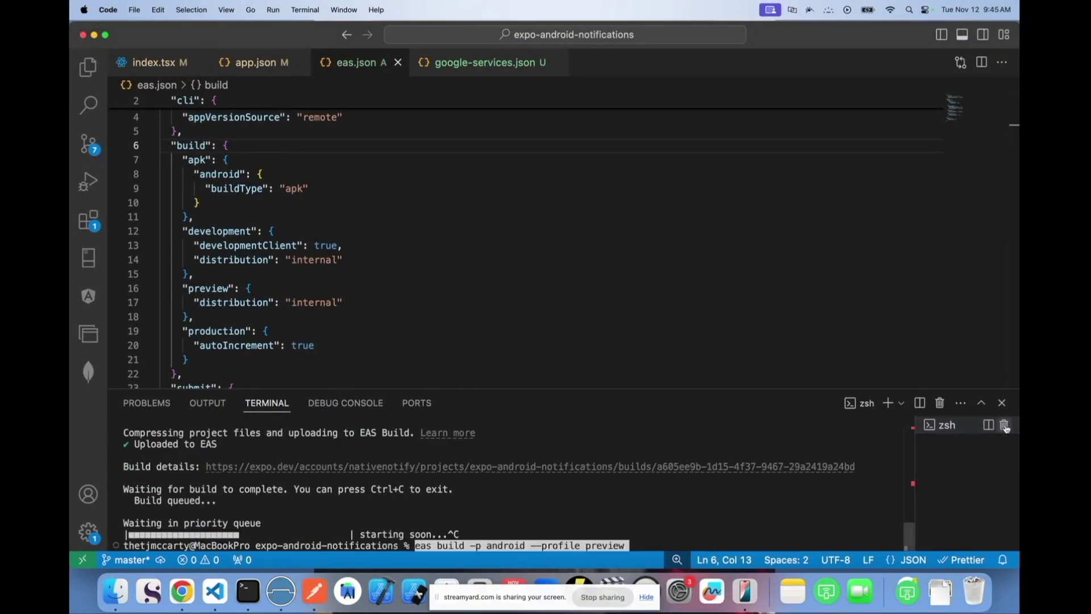
Step: Change the build profile in the terminal command from preview to apk
click(640, 541)
key(BackSpace)
key(BackSpace)
key(BackSpace)
key(BackSpace)
key(BackSpace)
key(BackSpace)
key(BackSpace)
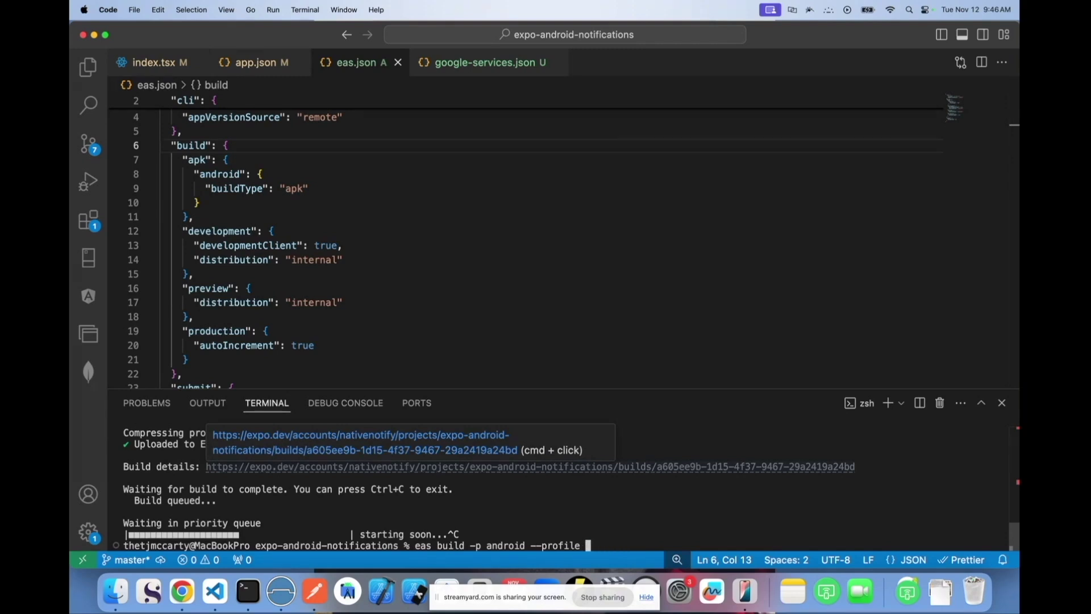
text(apk)
Step: Examine the build section of eas.json, highlighting the apk profile name and its buildType value
scroll(193, 161, up, 1)
click(193, 161)
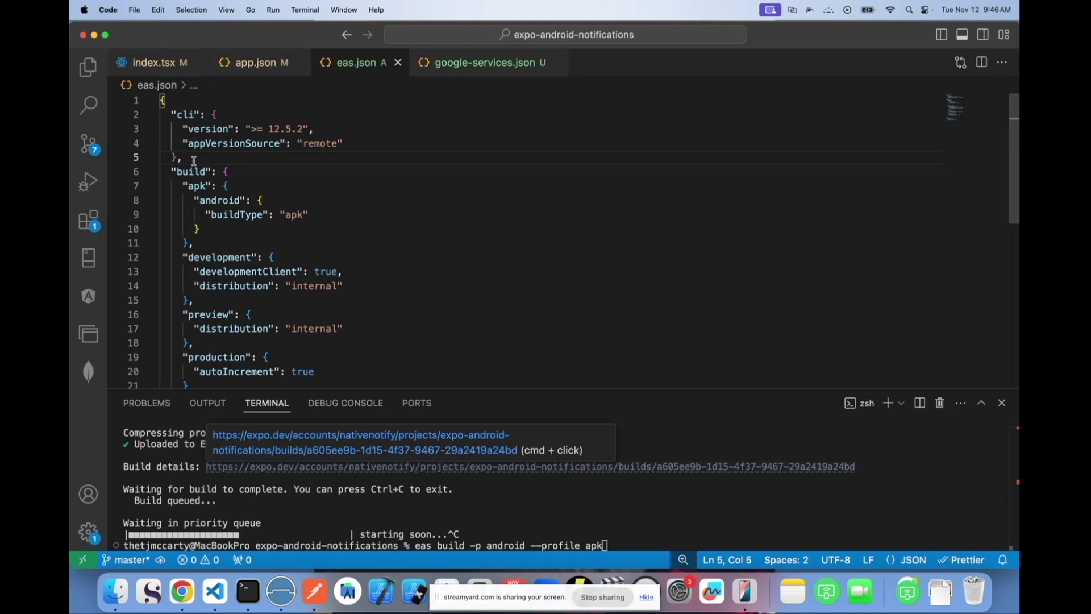
scroll(231, 163, down, 2)
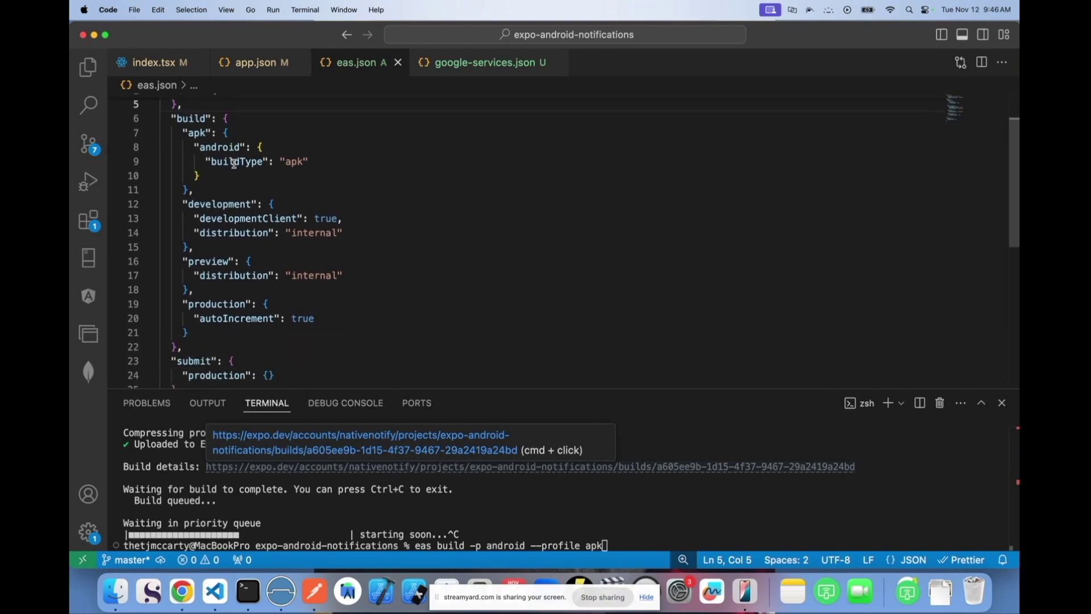
scroll(233, 163, up, 1)
click(190, 159)
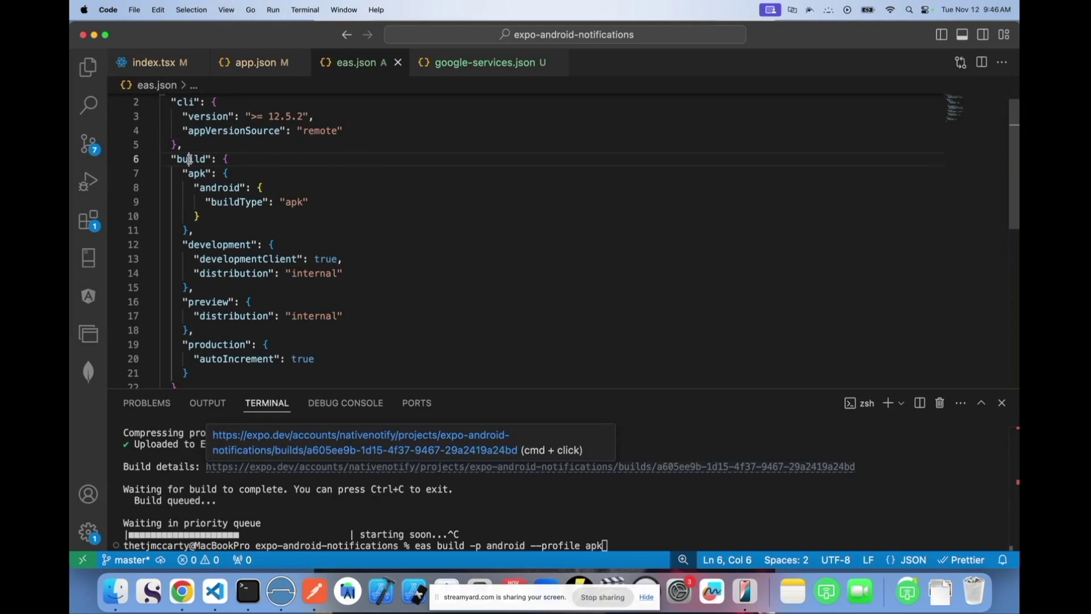
double_click(189, 159)
double_click(196, 174)
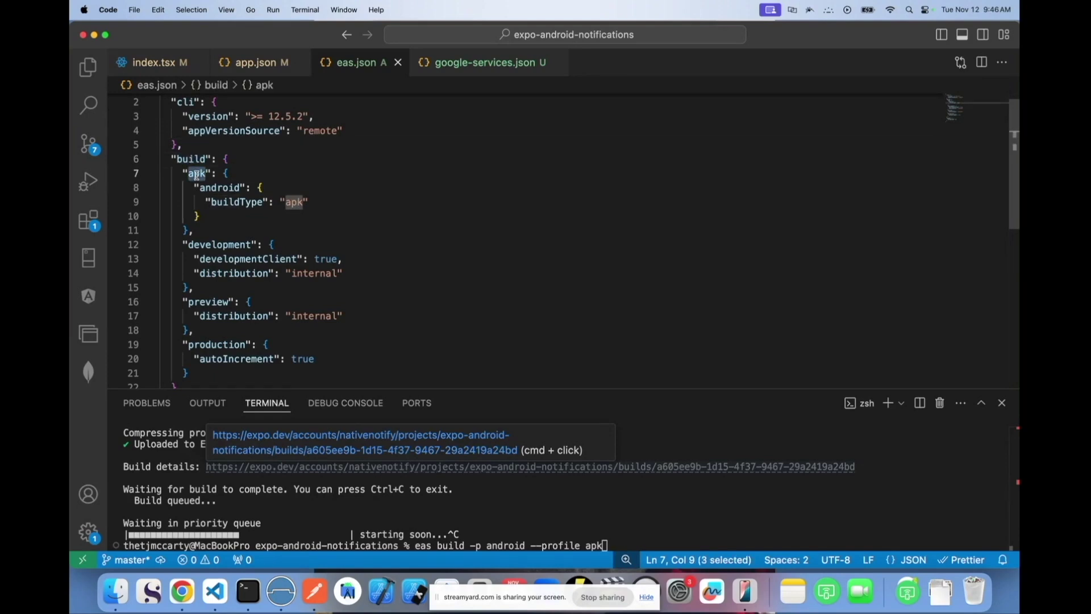
double_click(295, 203)
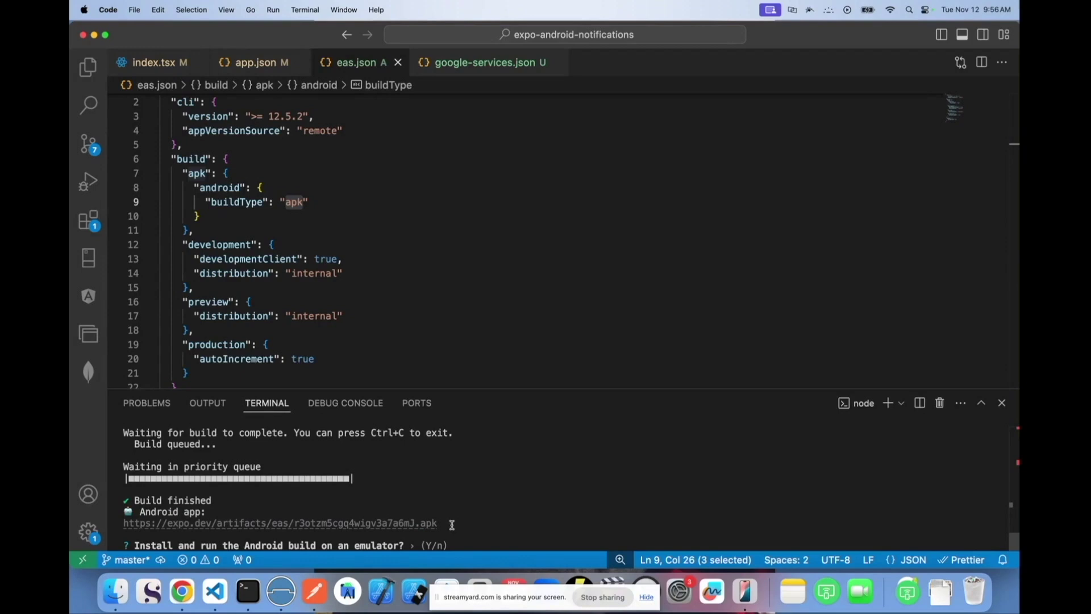
Step: Highlight the download link of the finished Android build in the terminal output, including its .apk extension
drag(449, 523, 415, 523)
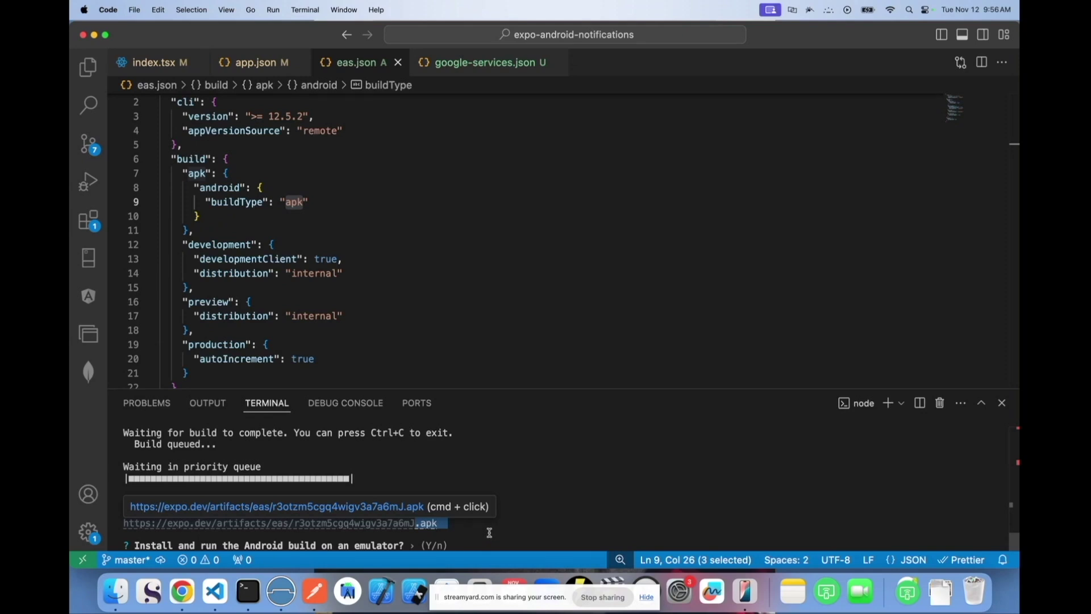
drag(463, 530, 117, 527)
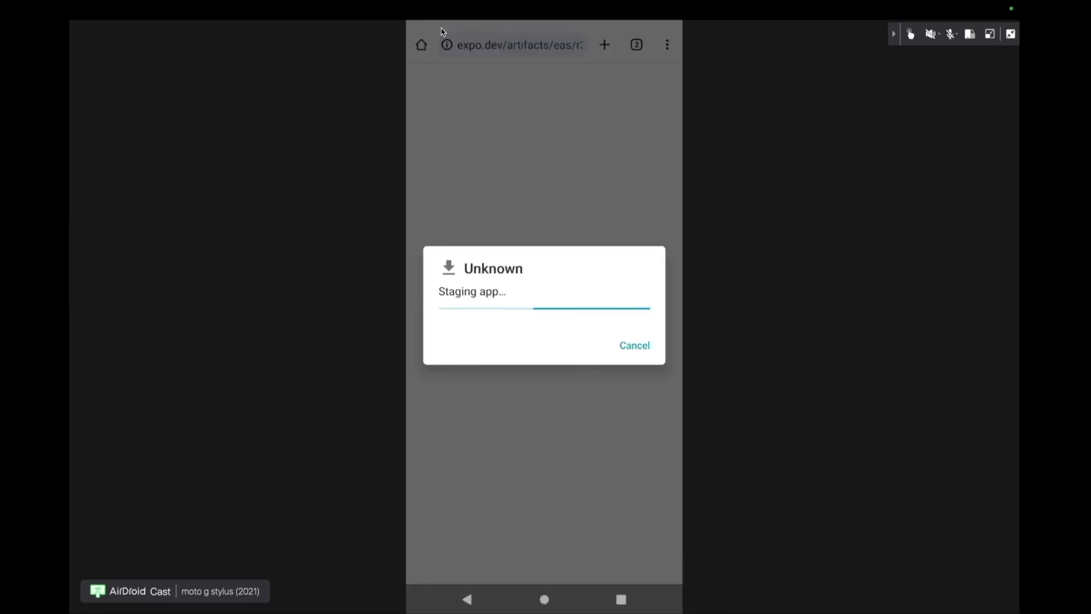
Step: Take the AirDroid Cast phone view out of full screen and place its window beside Chrome
click(441, 29)
click(442, 28)
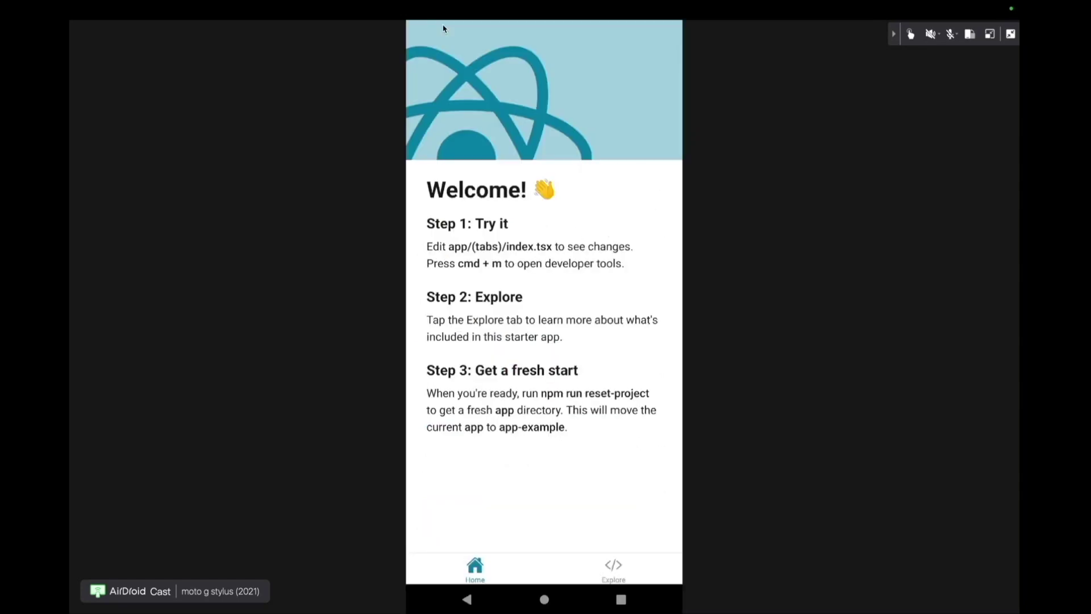
click(1013, 40)
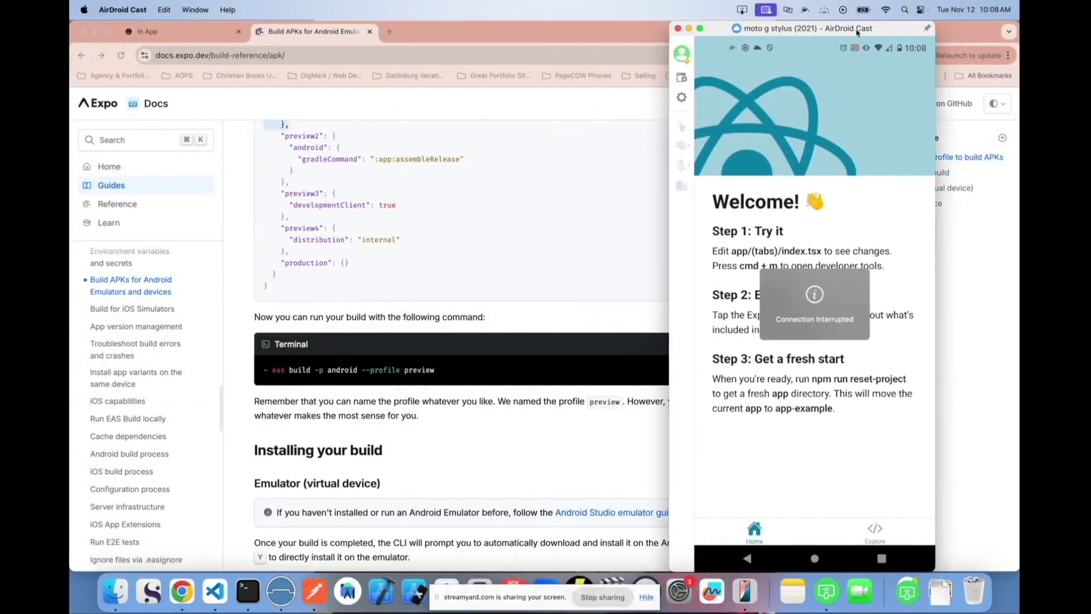
mouse_move(1017, 29)
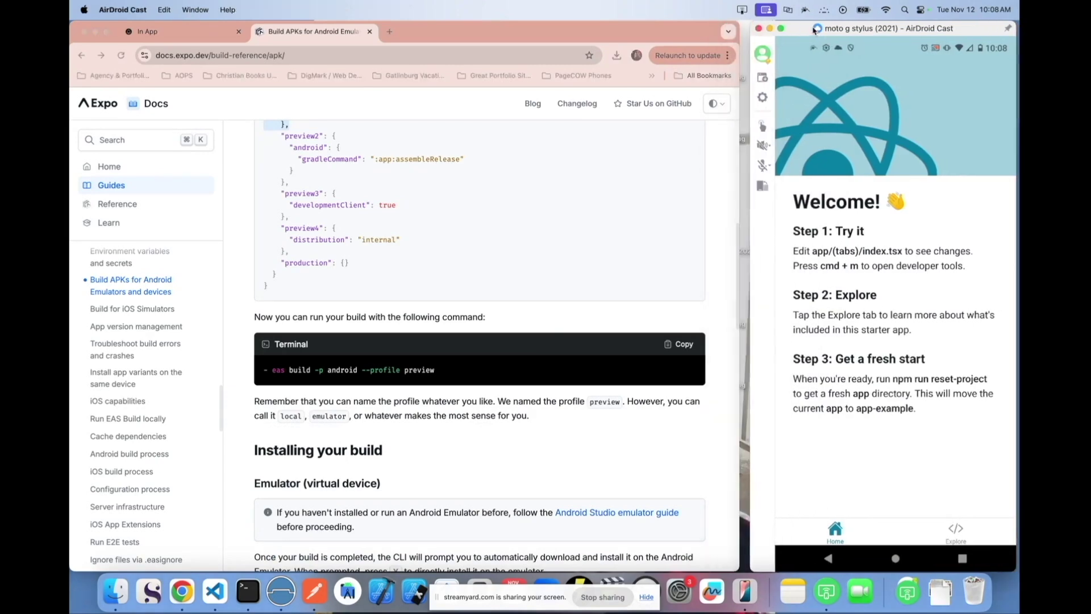
Step: Switch to the Native Notify page in Chrome, review the closing instructions, and open the form for sending a push notification
click(178, 35)
scroll(232, 355, down, 5)
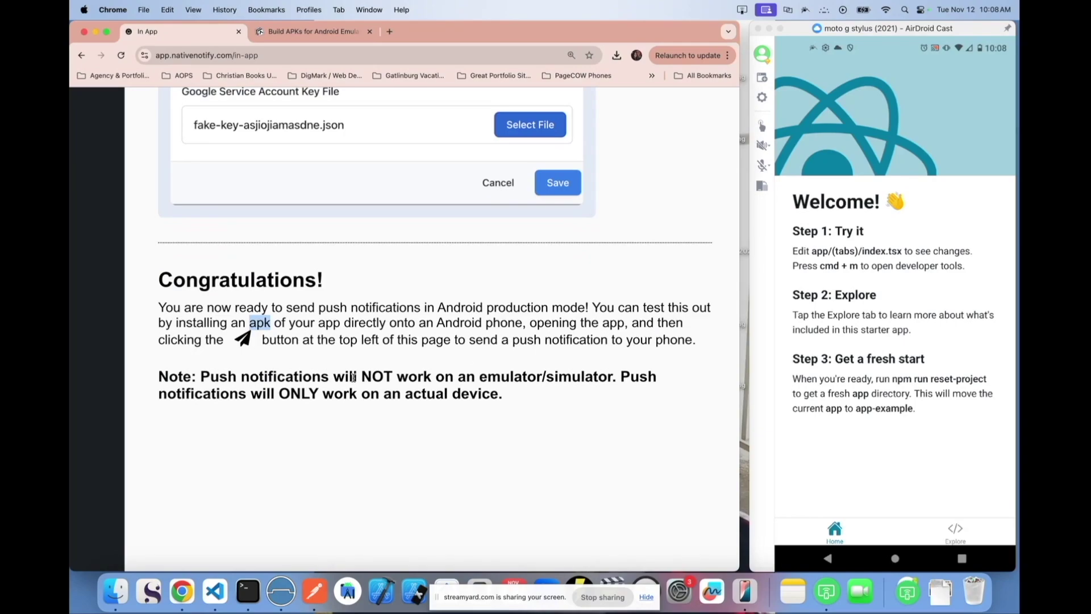
scroll(353, 379, up, 15)
scroll(353, 380, up, 15)
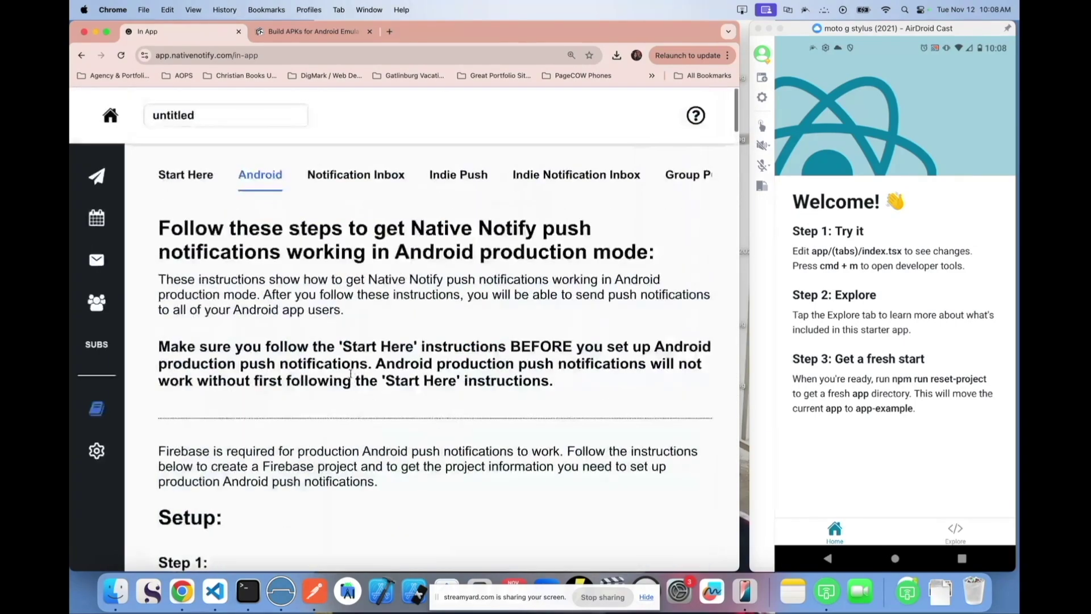
click(98, 178)
Step: Fill in a push notification with the title "Android Title" and a message beginning with "Android Me"
click(223, 250)
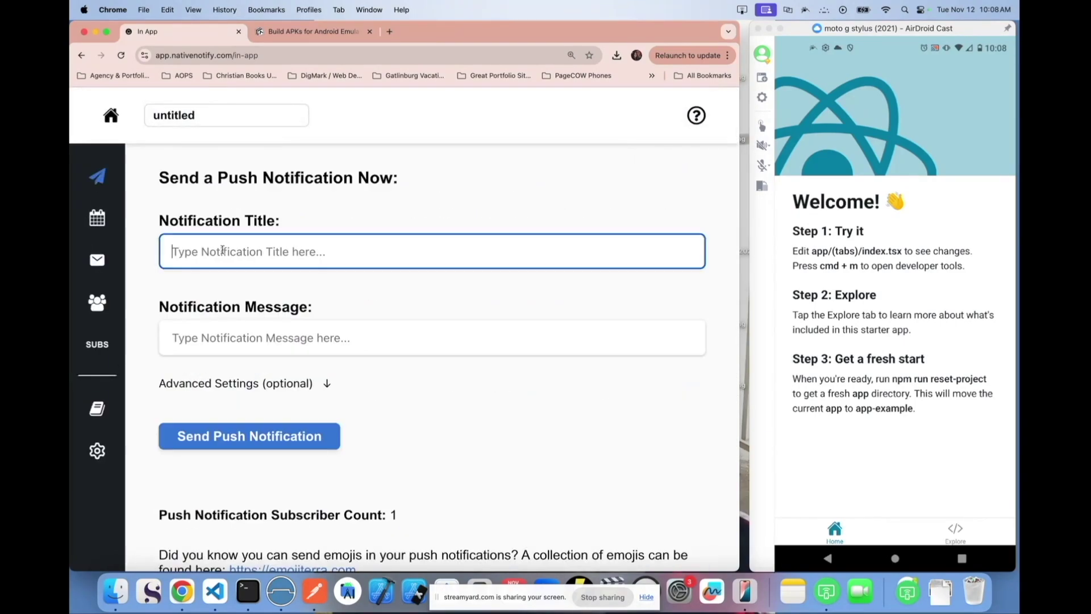
text(Androi)
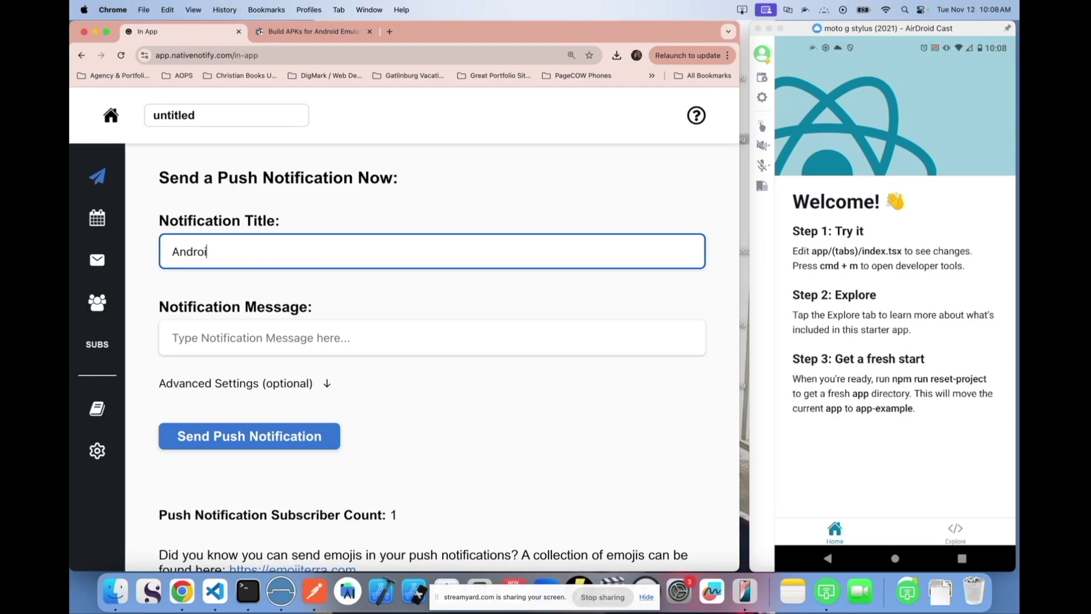
text(d Title)
key(Tab)
text(Android)
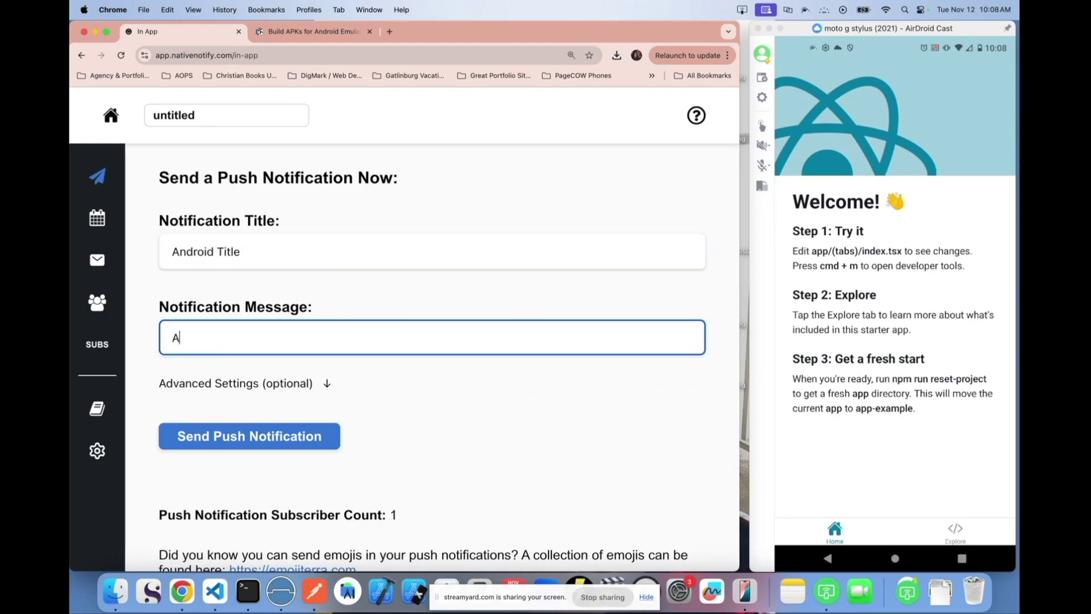
text( Me)
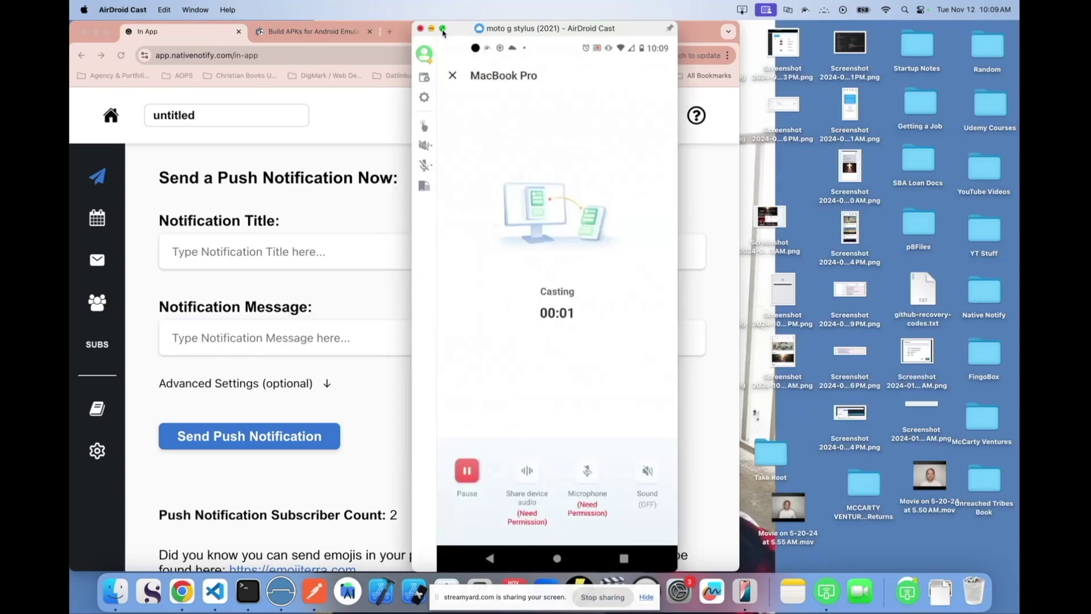
Step: Switch to AirDroid Cast and show the phone view in full screen
click(443, 33)
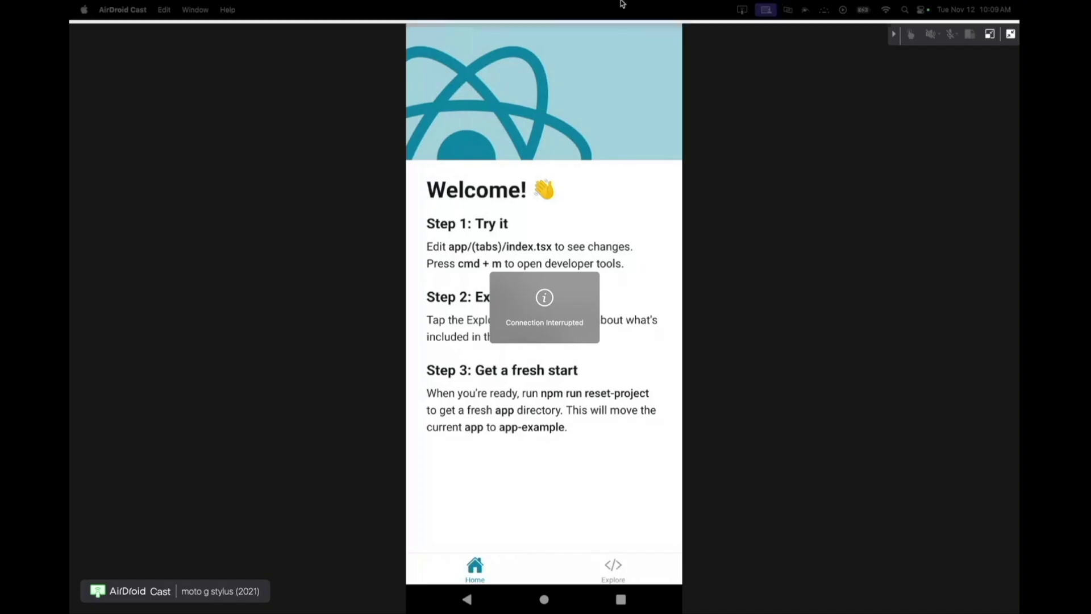
Step: Switch to VS Code, dismiss the prompt to install the build on an emulator, and enter the terminal command "eas build"
key(ctrl+Right)
drag(123, 523, 443, 523)
click(490, 539)
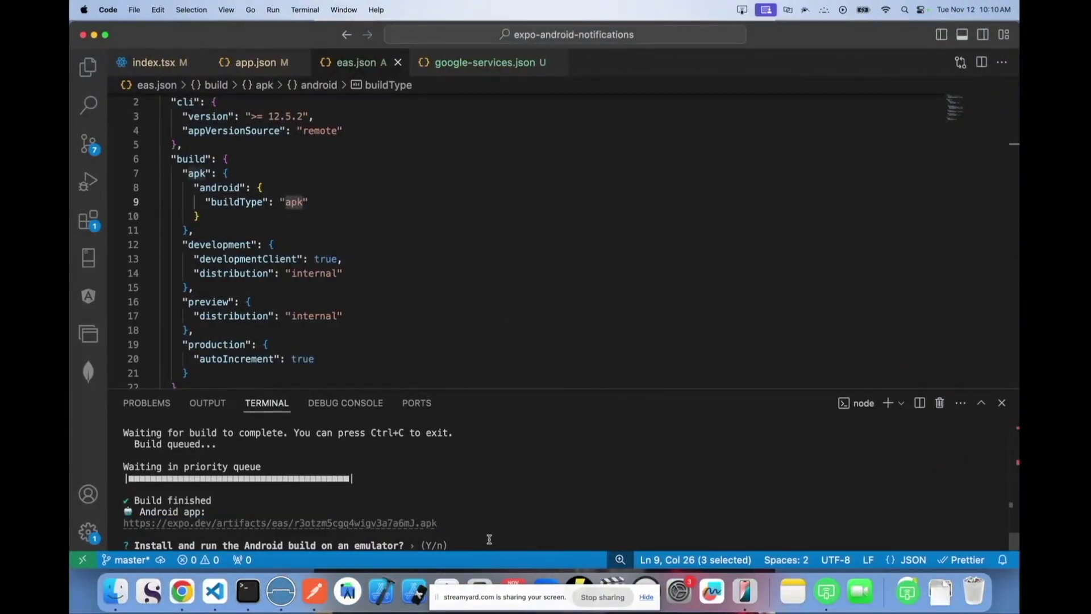
key(ctrl+c)
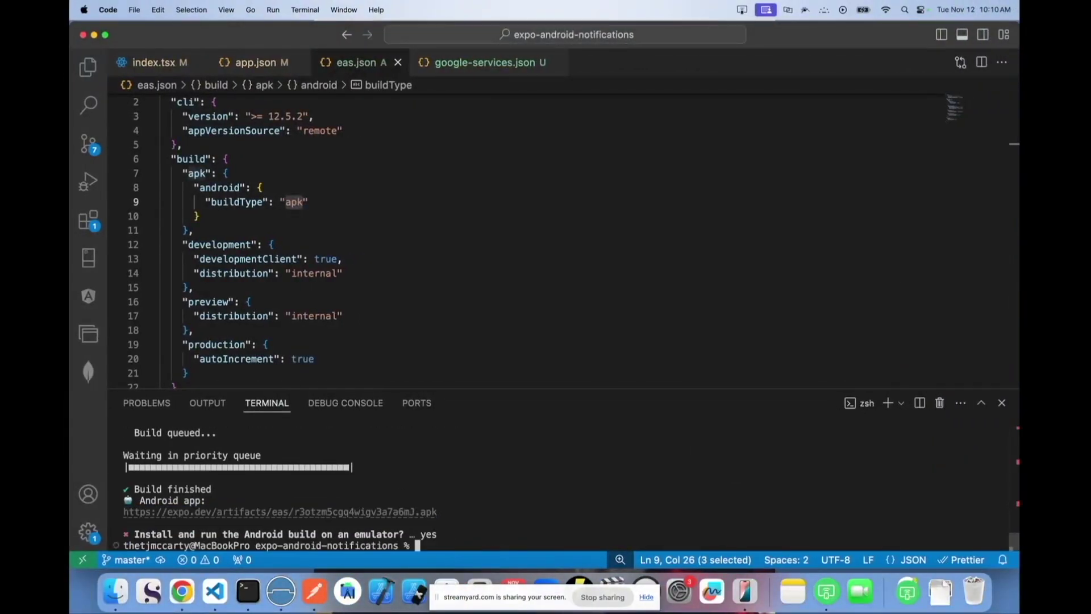
text(eas build)
Step: Switch to Native Notify in Chrome and expand the optional send API below the push notification form to review its post URL and body
key(super+Tab)
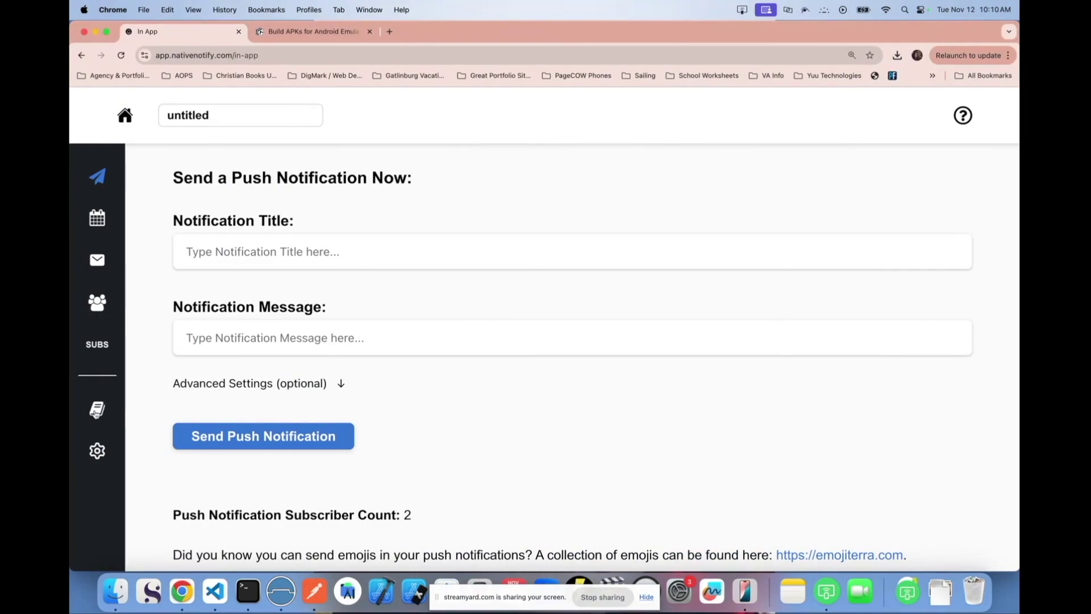
click(96, 413)
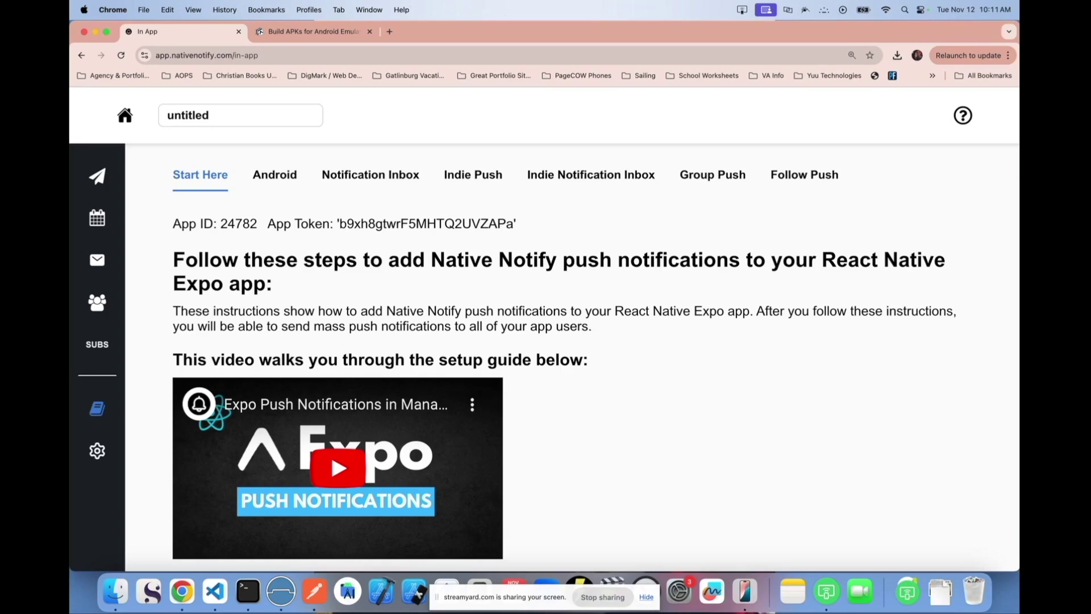
click(92, 177)
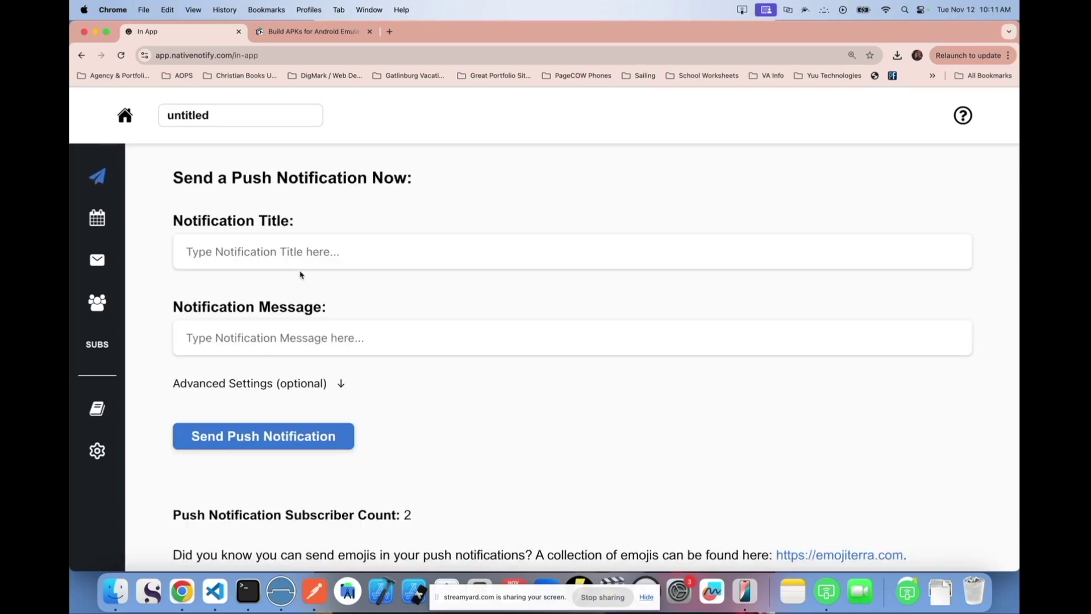
scroll(383, 382, down, 5)
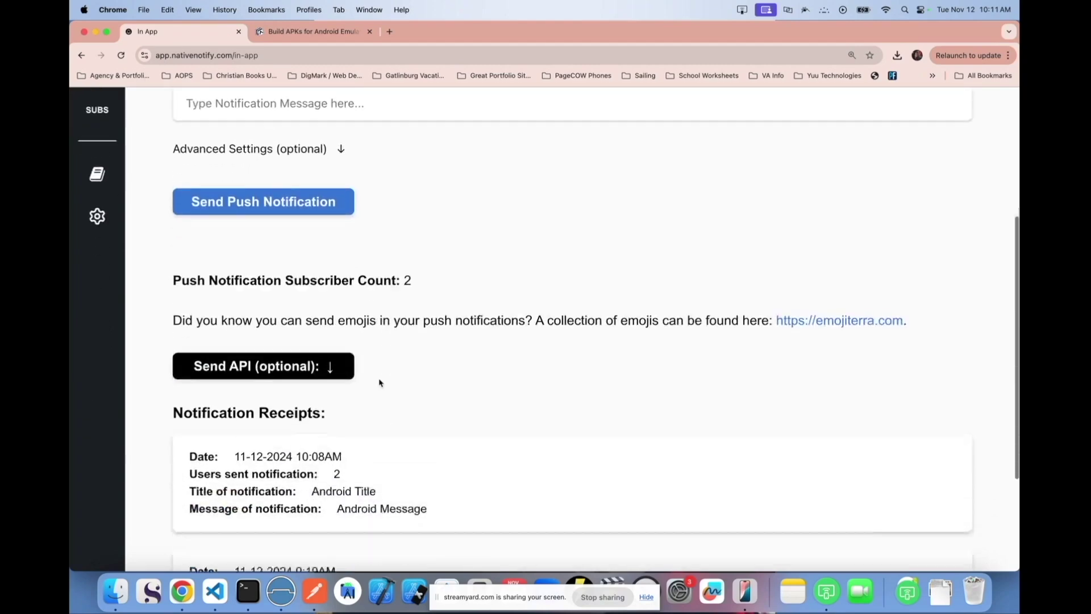
click(212, 339)
scroll(261, 341, down, 5)
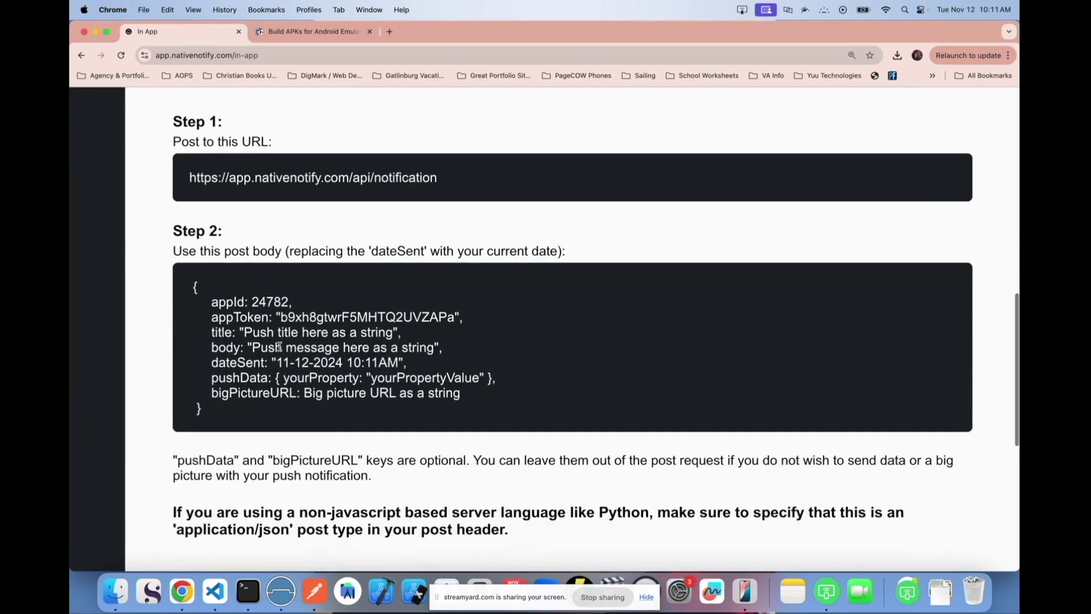
drag(191, 284, 235, 419)
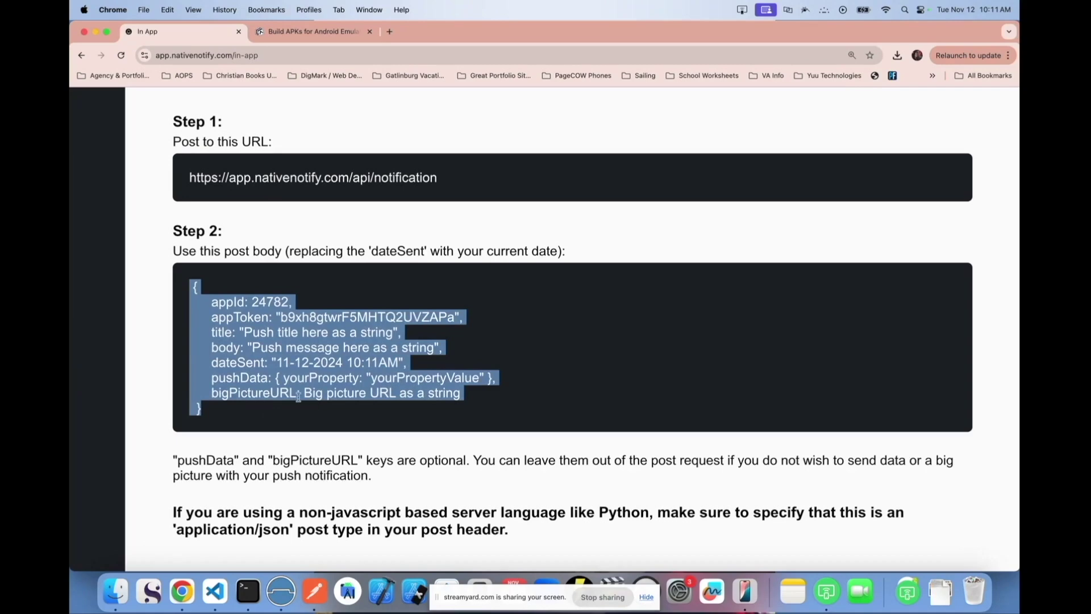
scroll(298, 397, up, 3)
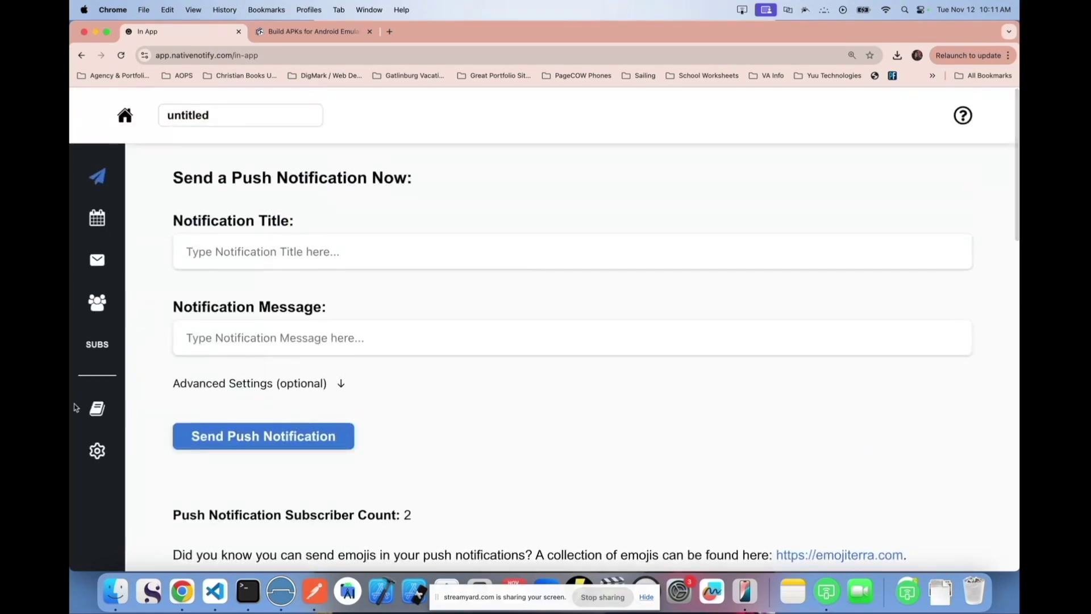
Step: Open the Indie Push setup guide and examine the registerIndieID login code and the API call for notifying an individual user
click(100, 408)
click(462, 176)
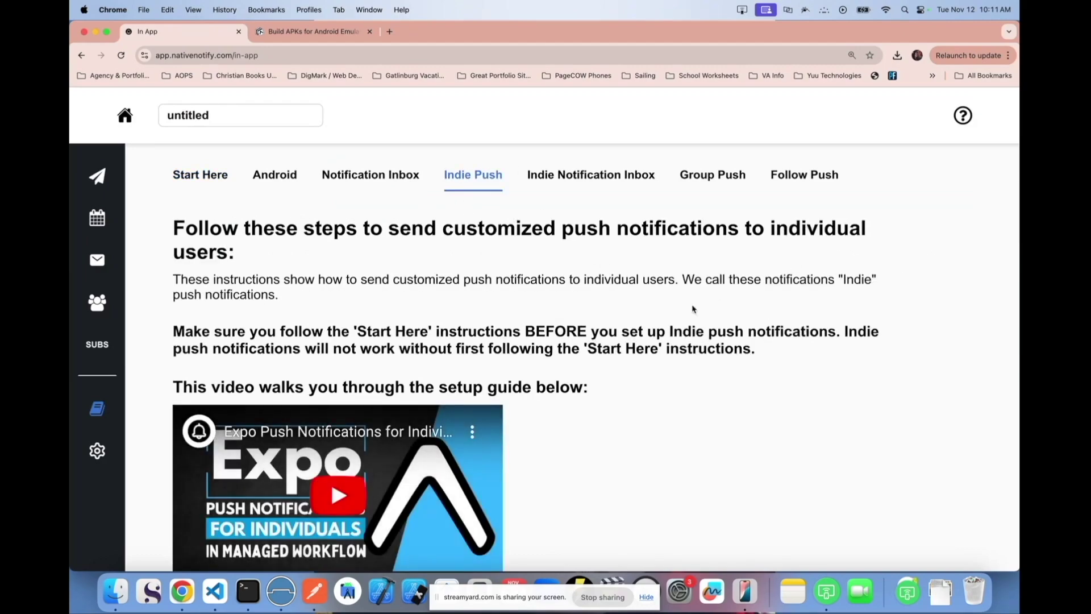
scroll(676, 300, down, 15)
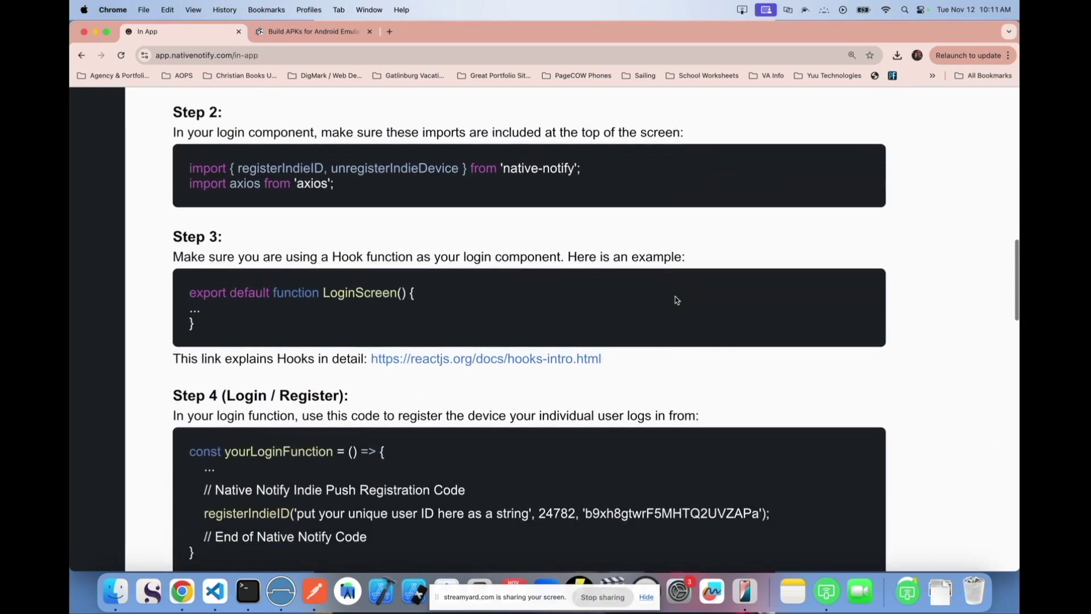
scroll(675, 300, down, 3)
double_click(246, 381)
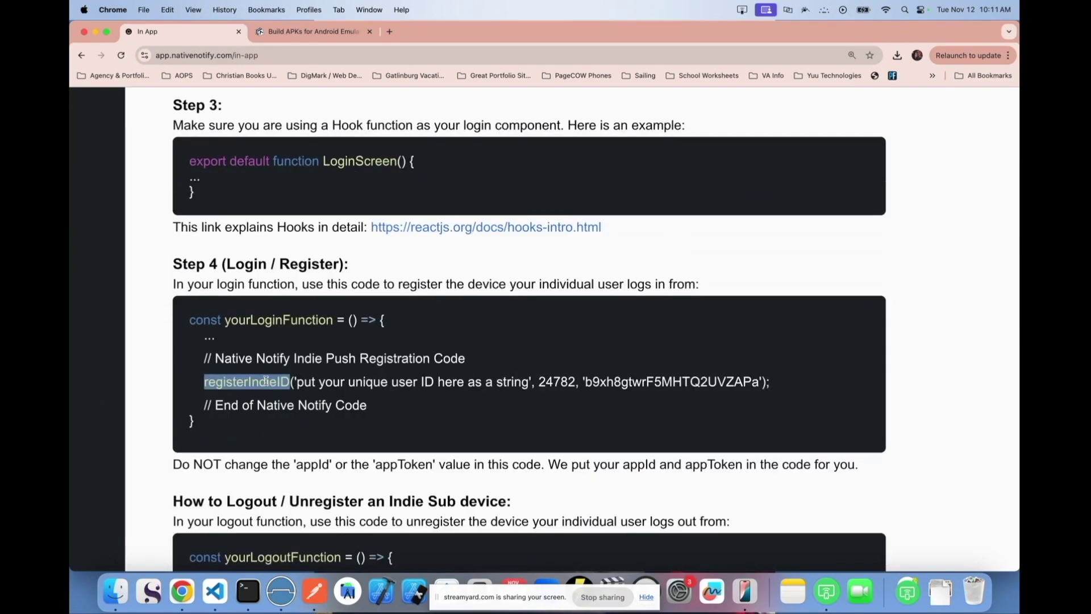
scroll(267, 385, down, 2)
scroll(267, 386, down, 10)
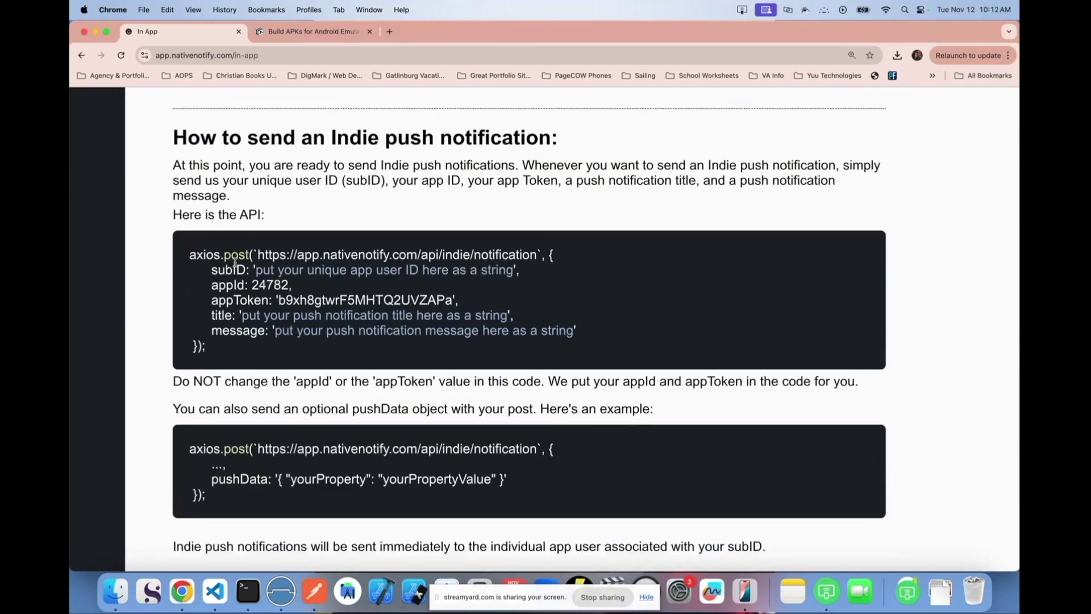
drag(190, 255, 211, 347)
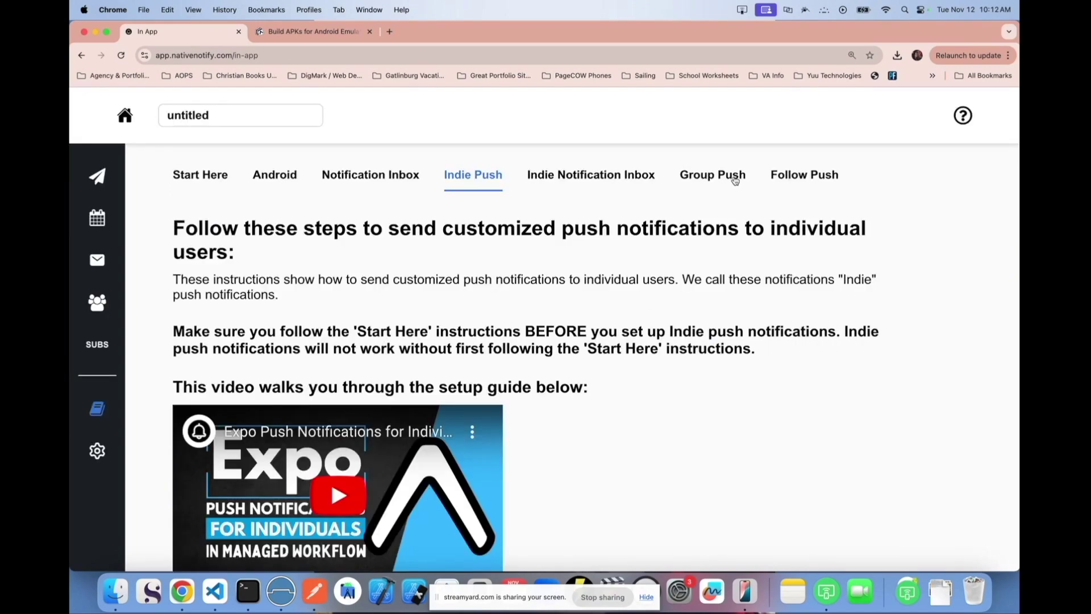
Step: Open the Group Push guide and examine the subIDs array in the API call for sending a group push notification
click(715, 177)
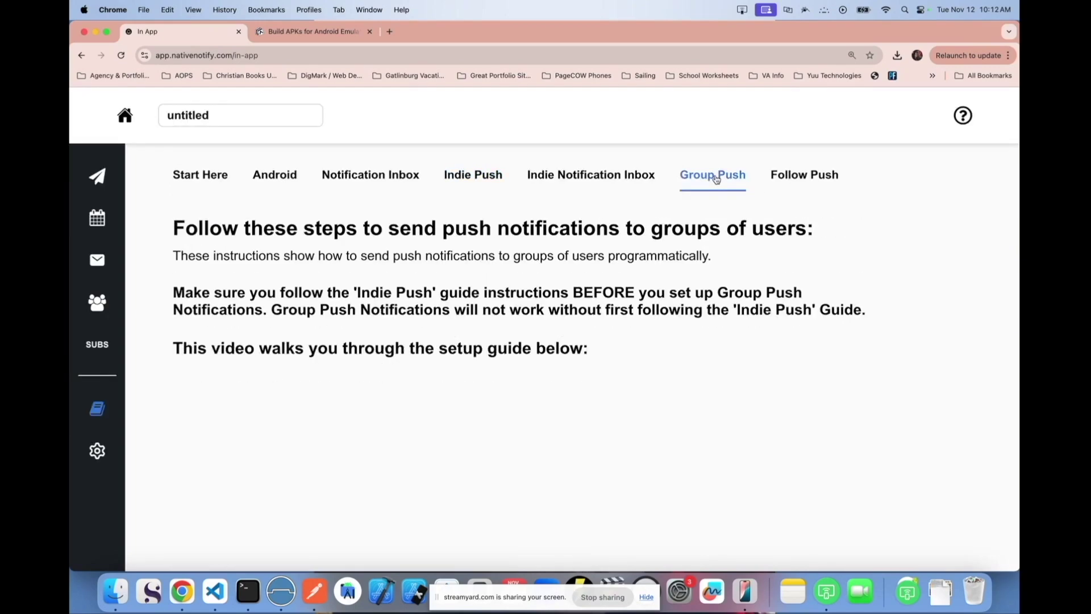
scroll(475, 302, down, 15)
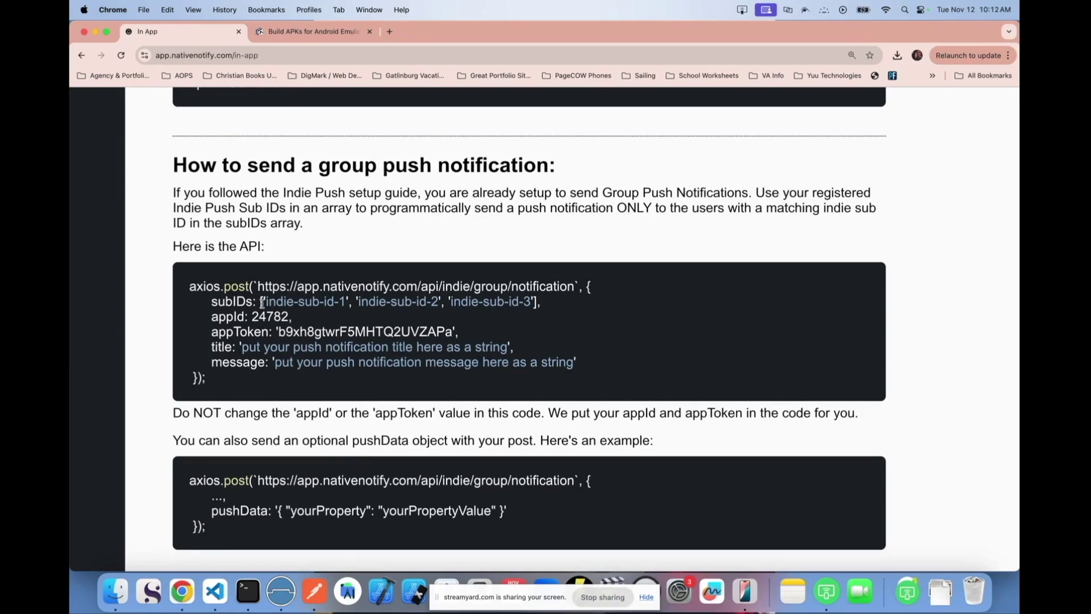
drag(262, 302, 534, 302)
scroll(530, 309, down, 2)
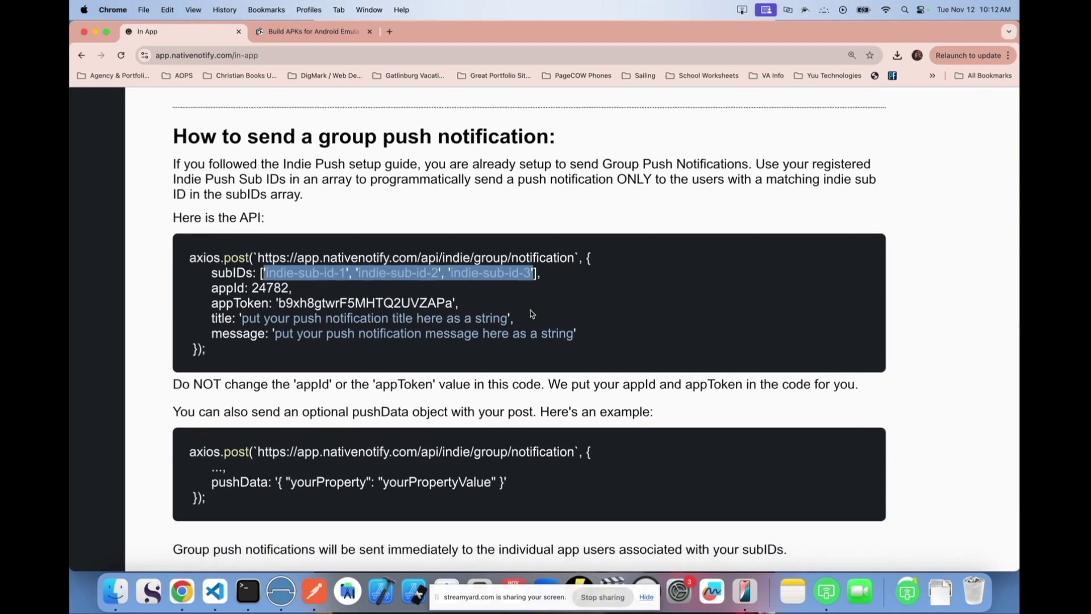
scroll(530, 313, up, 15)
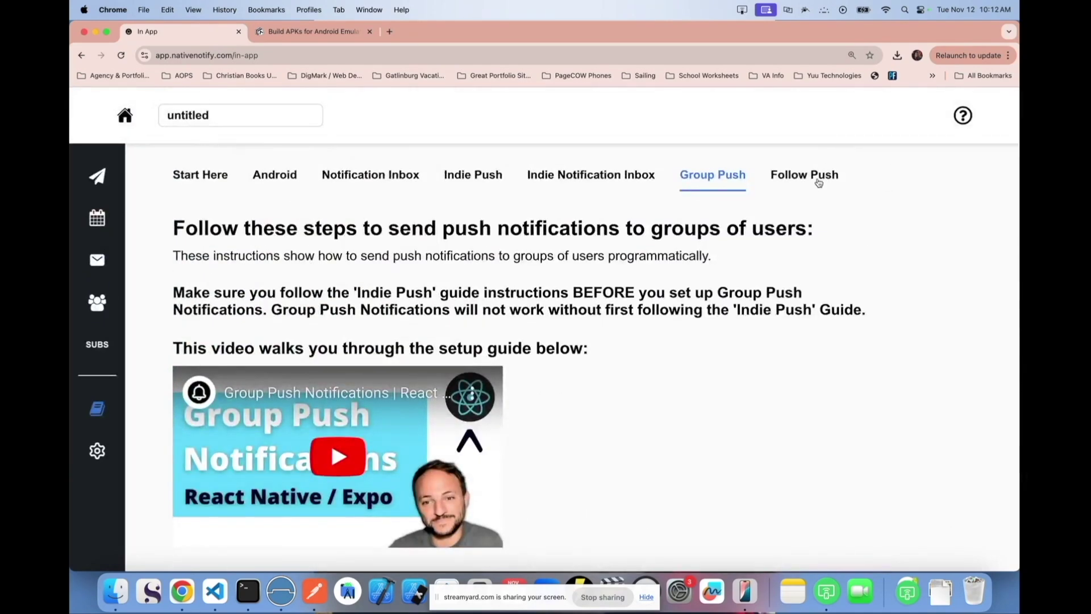
Step: Open the Follow Push guide and look through its Follow Master and Follower registration code
click(789, 172)
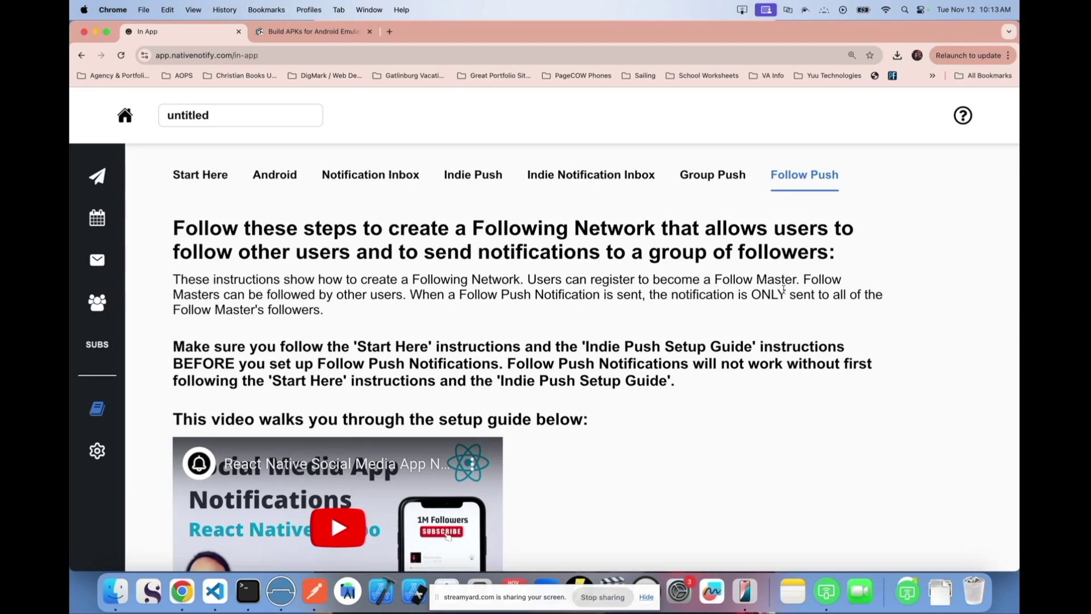
scroll(902, 291, down, 20)
scroll(860, 289, down, 15)
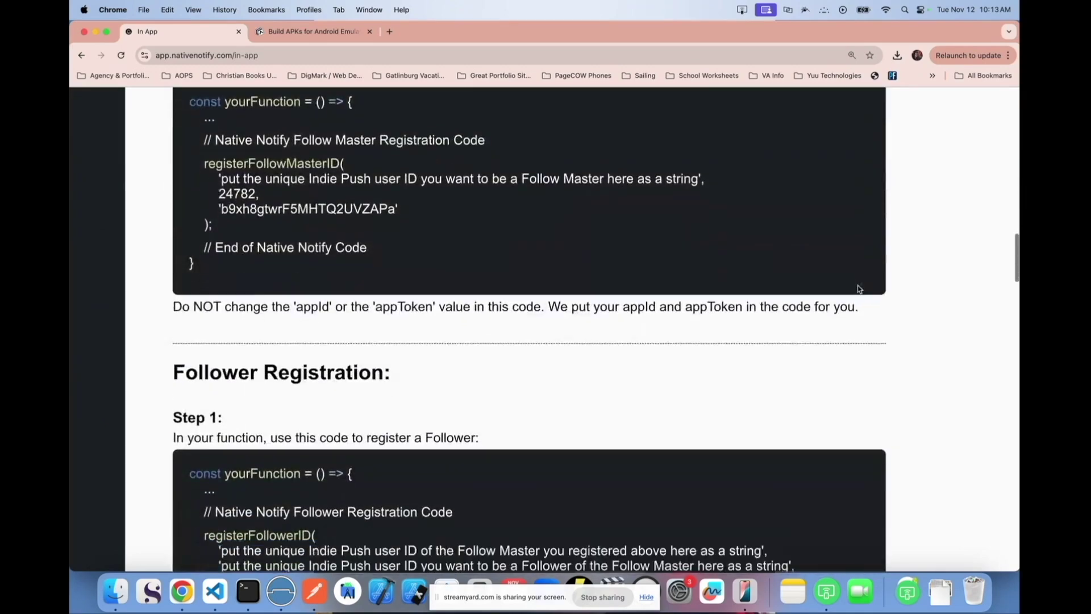
scroll(857, 290, up, 20)
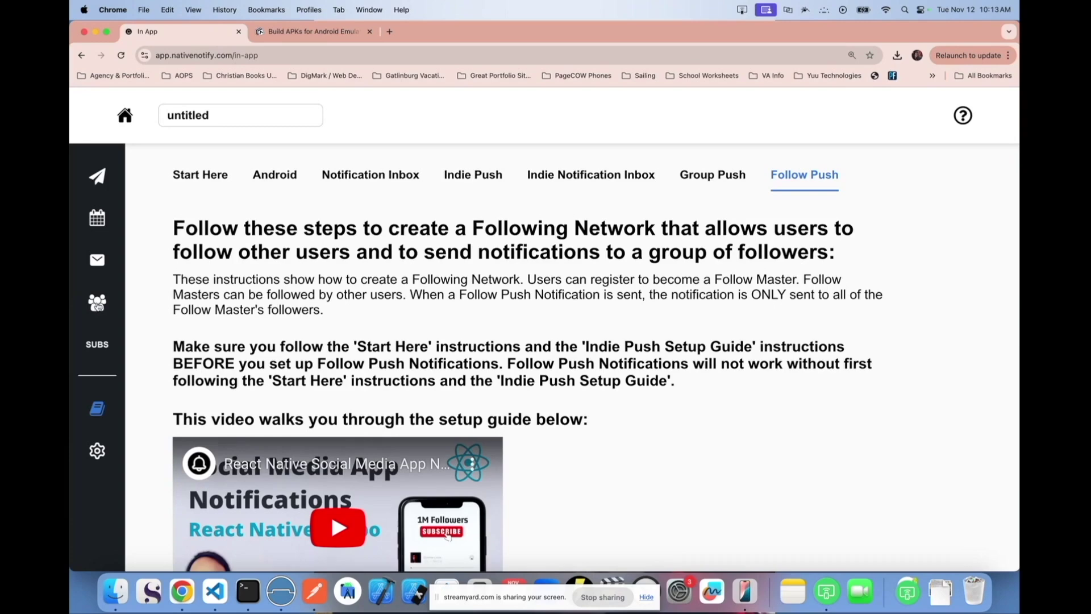
Step: Open the Topic Groups page and review its setup guide, the topic group creation form and the Topic Group APIs
click(97, 306)
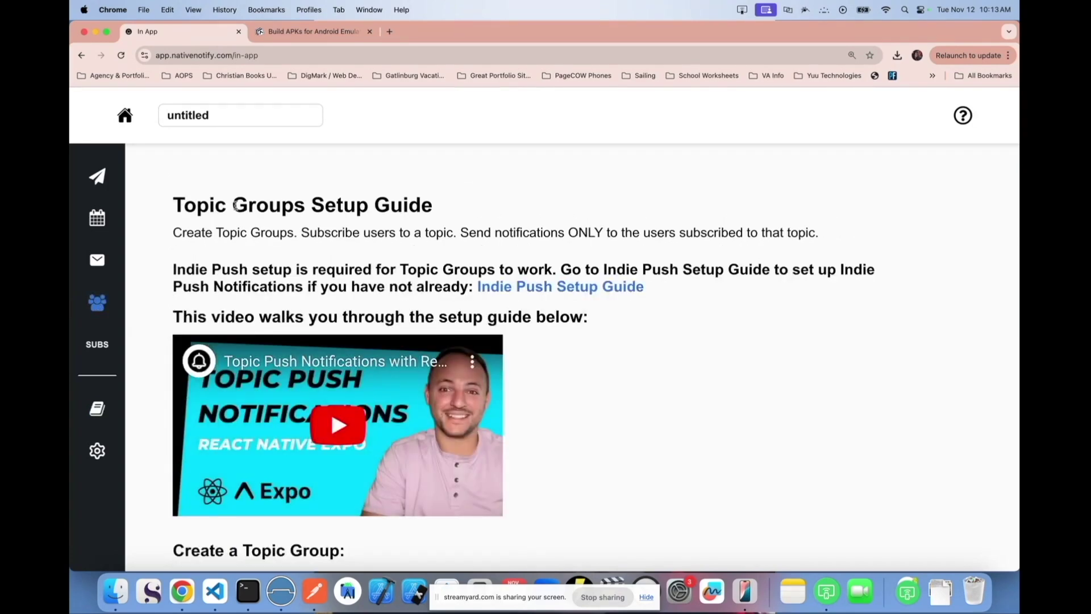
scroll(239, 204, down, 1)
drag(183, 204, 245, 199)
scroll(245, 198, down, 12)
scroll(245, 199, up, 5)
scroll(362, 347, down, 2)
scroll(362, 349, down, 4)
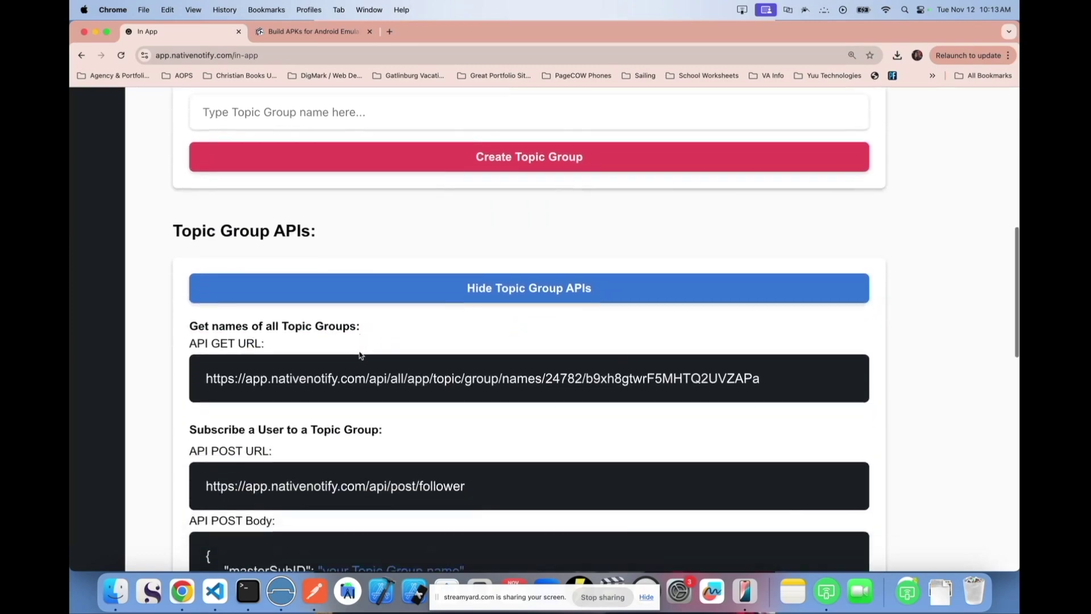
scroll(460, 431, up, 5)
click(460, 432)
scroll(460, 432, down, 10)
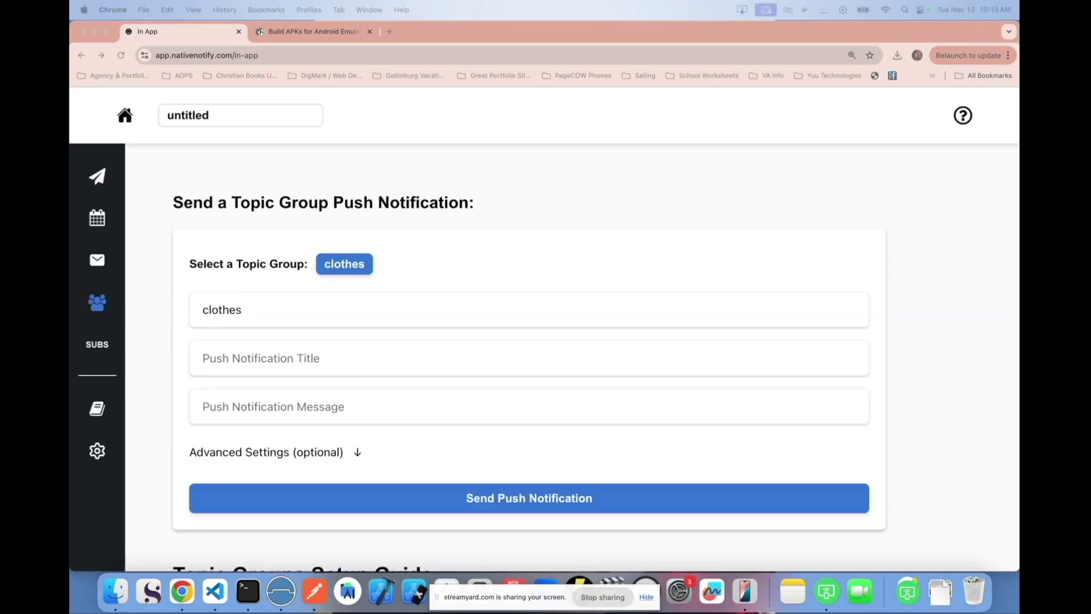
Step: Return to the setup guides and review the instructions for the Notification Inbox and the Indie Notification Inbox
click(98, 408)
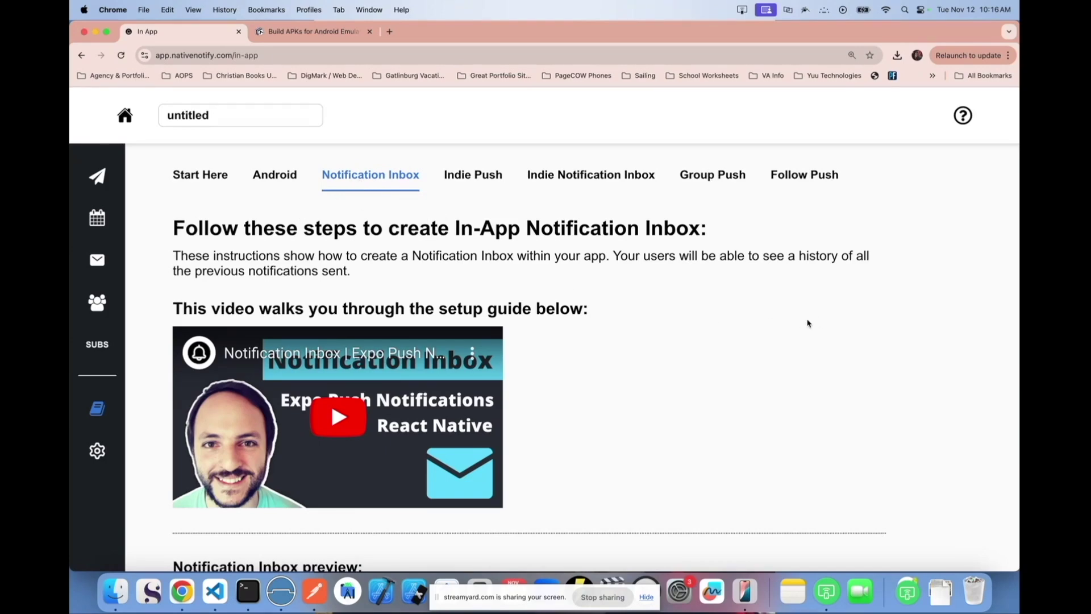
click(594, 176)
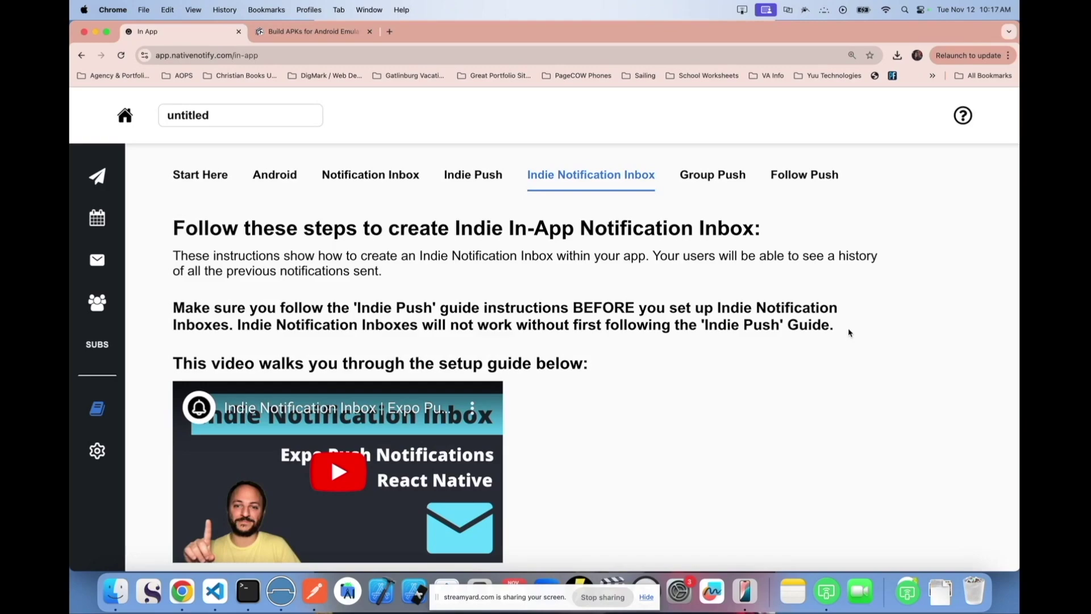
scroll(736, 321, down, 10)
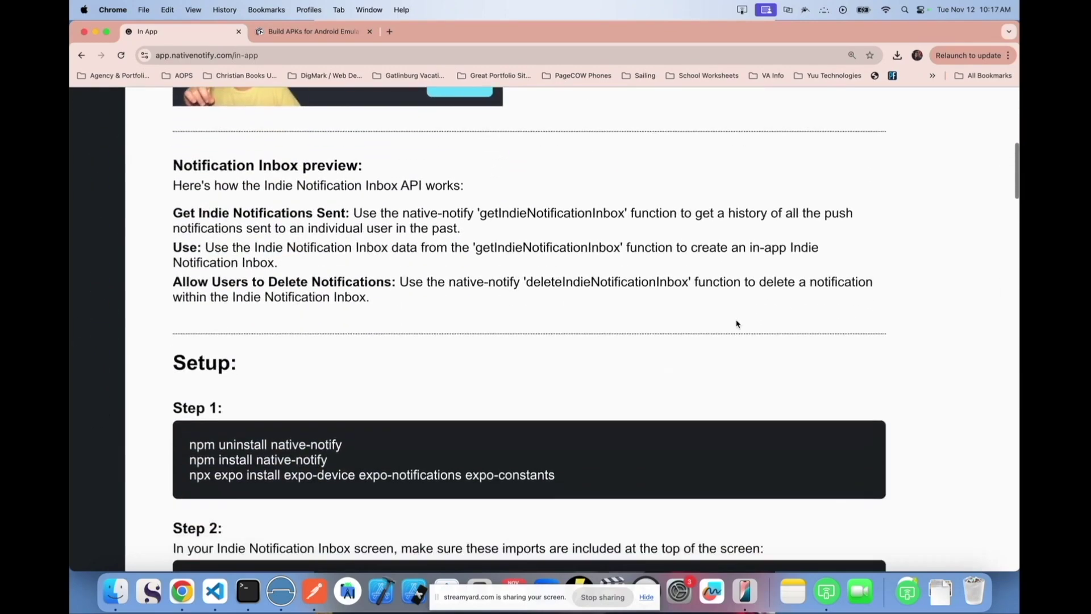
scroll(736, 324, up, 10)
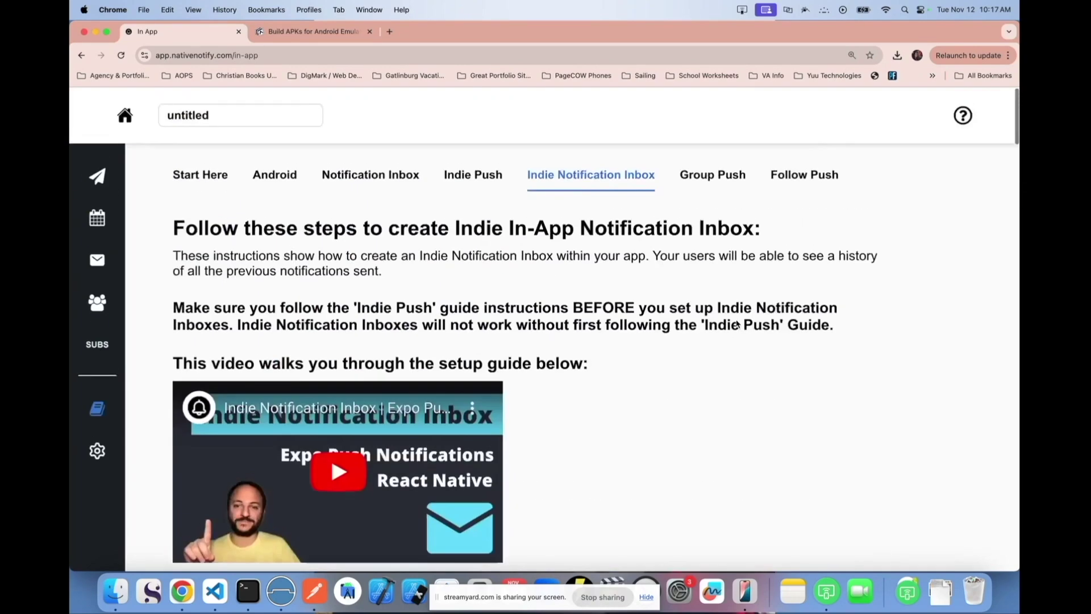